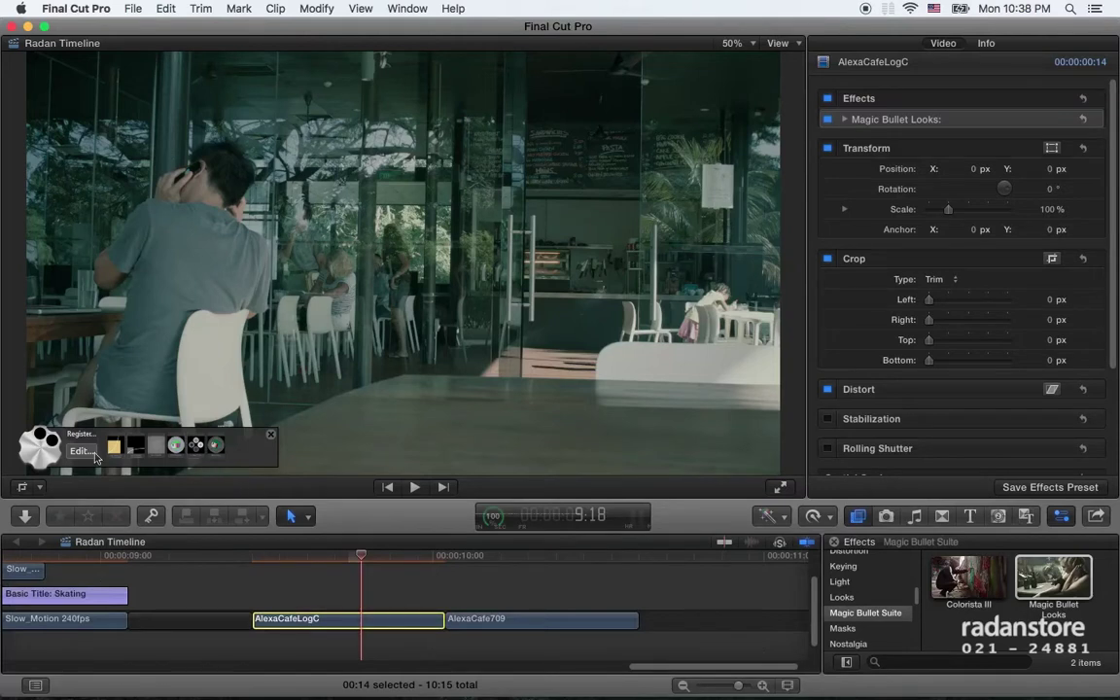
Step: Launch the Magic Bullet Looks editor for the AlexaCafeLogC clip from Final Cut Pro's viewer
left_click(95, 455)
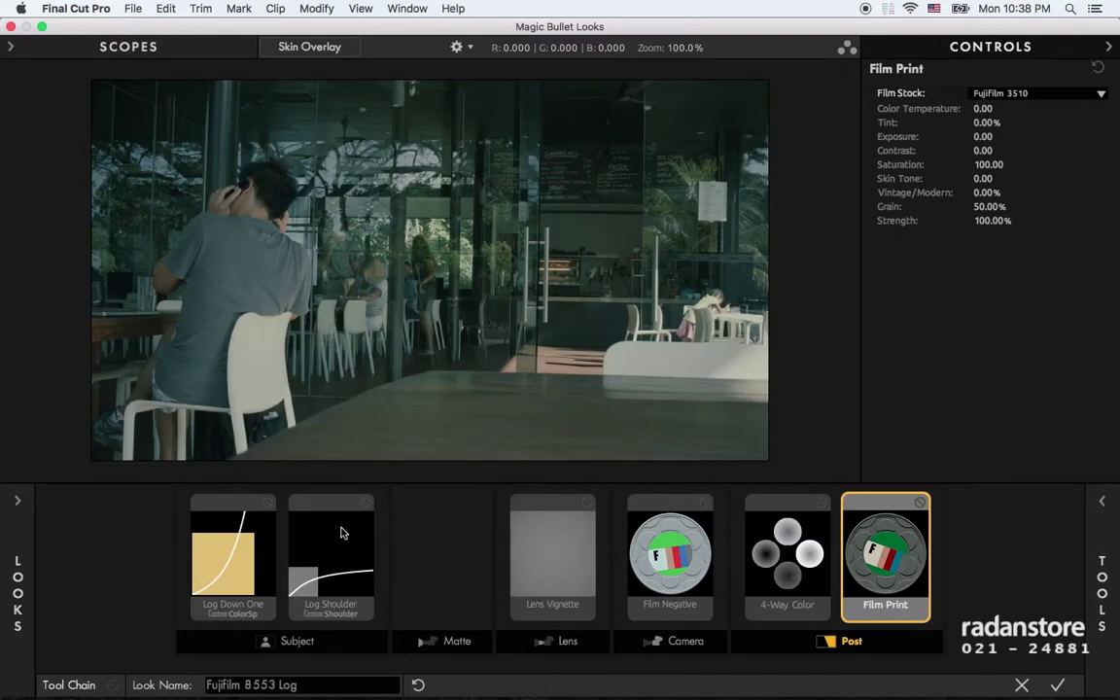
left_click(30, 570)
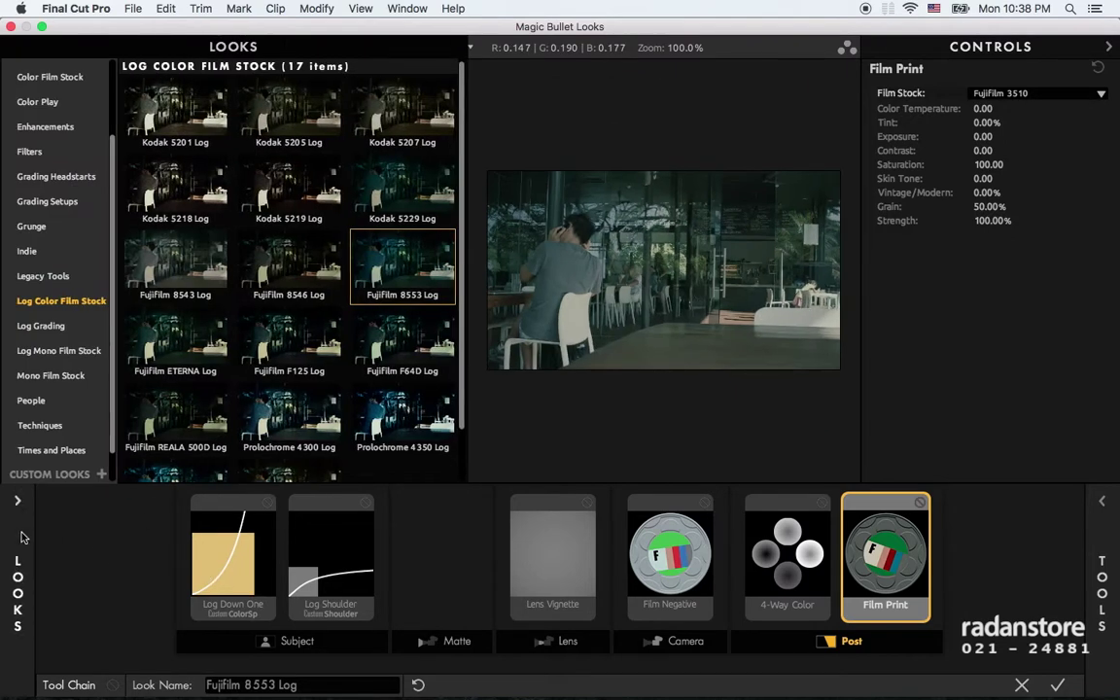
left_click(24, 538)
left_click(24, 538)
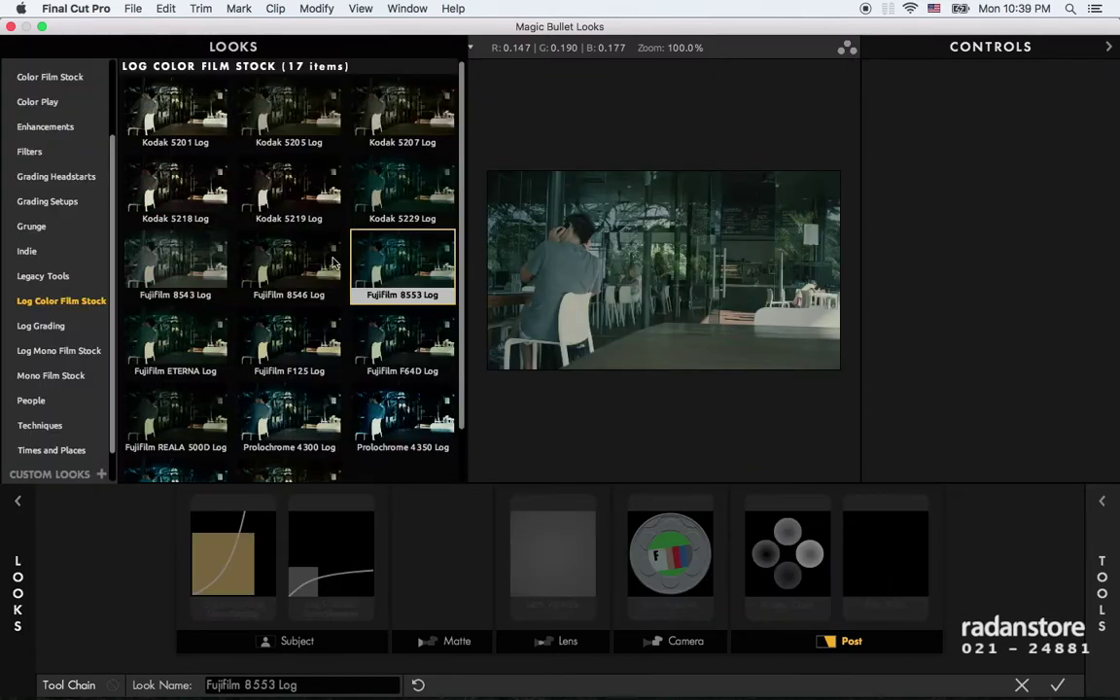
left_click(398, 346)
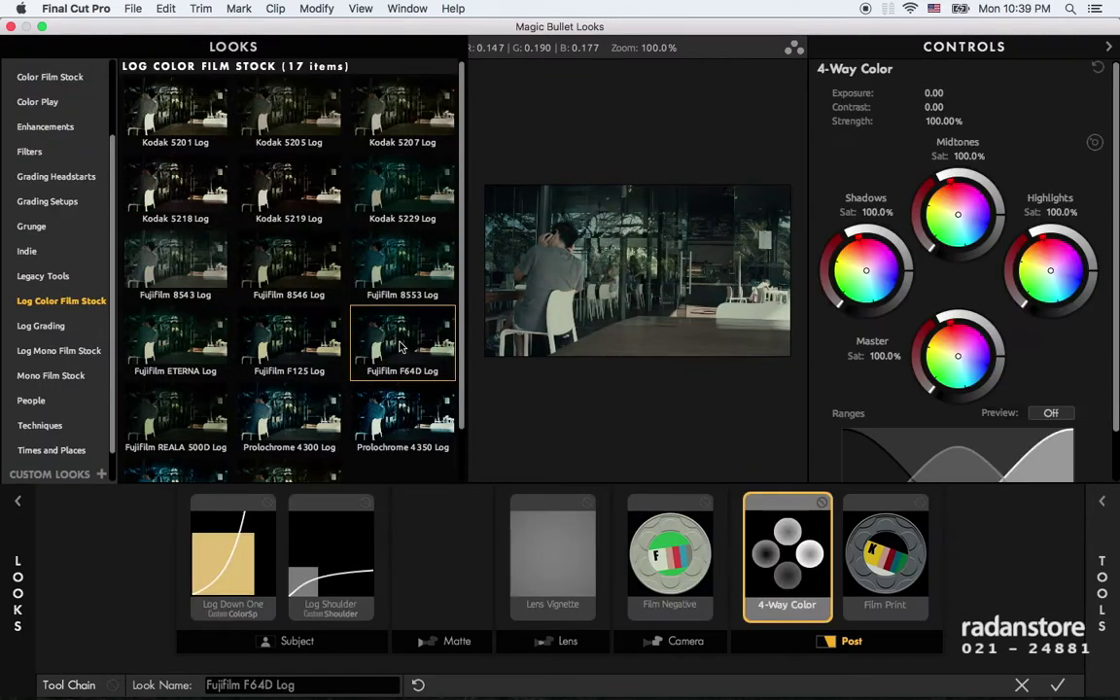
left_click(357, 250)
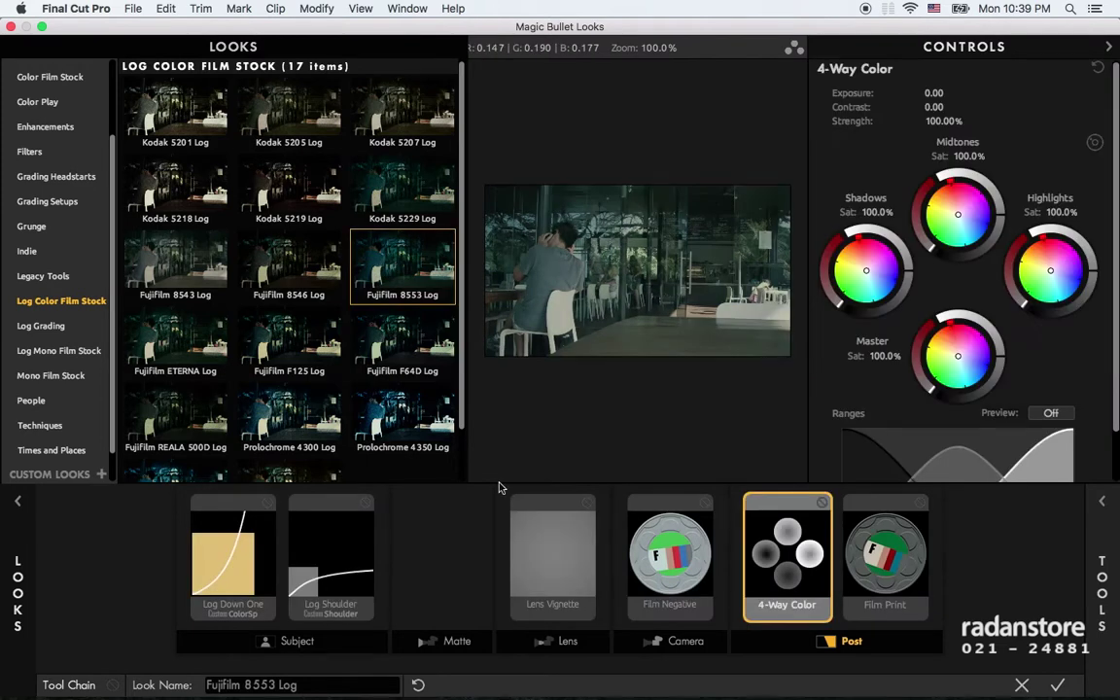
left_click(29, 588)
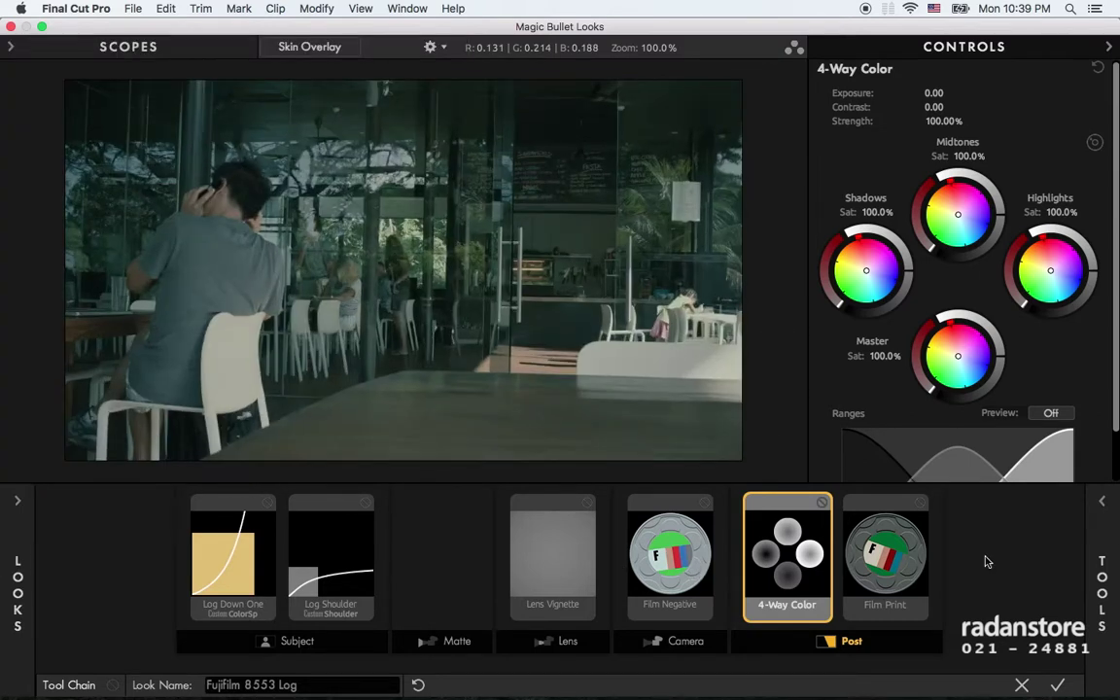
Step: Review the Log Down One and Film Print tools, then delete every tool from the chain
mouse_move(1116, 551)
left_click(249, 543)
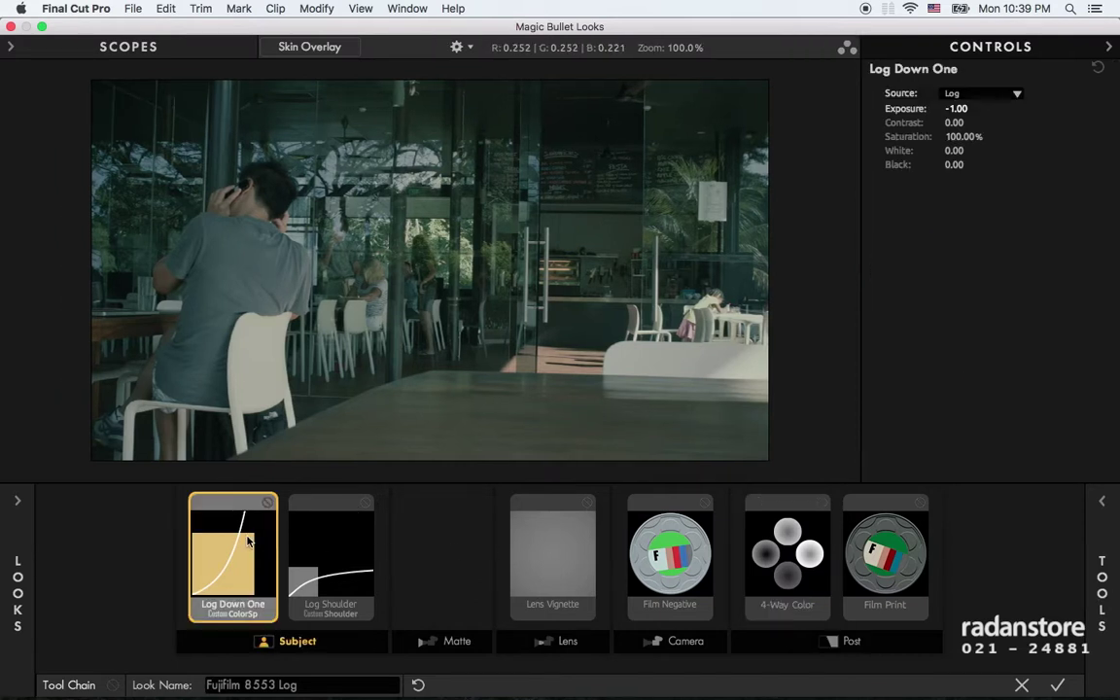
left_click(919, 575)
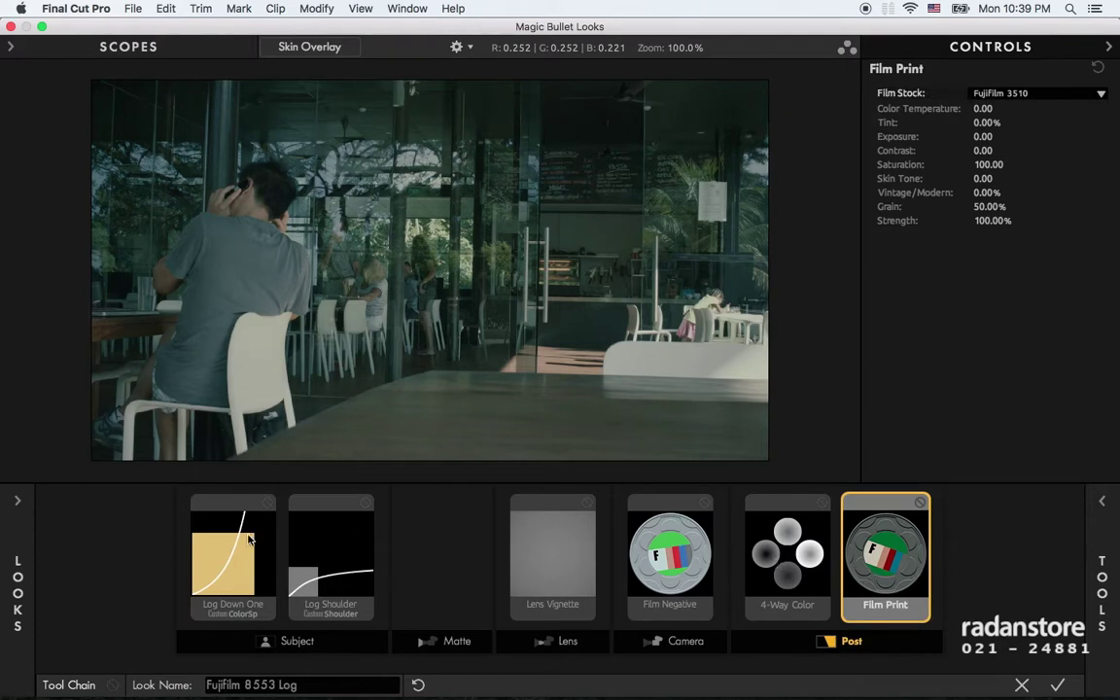
left_click(226, 488)
key("Delete")
key("Delete")
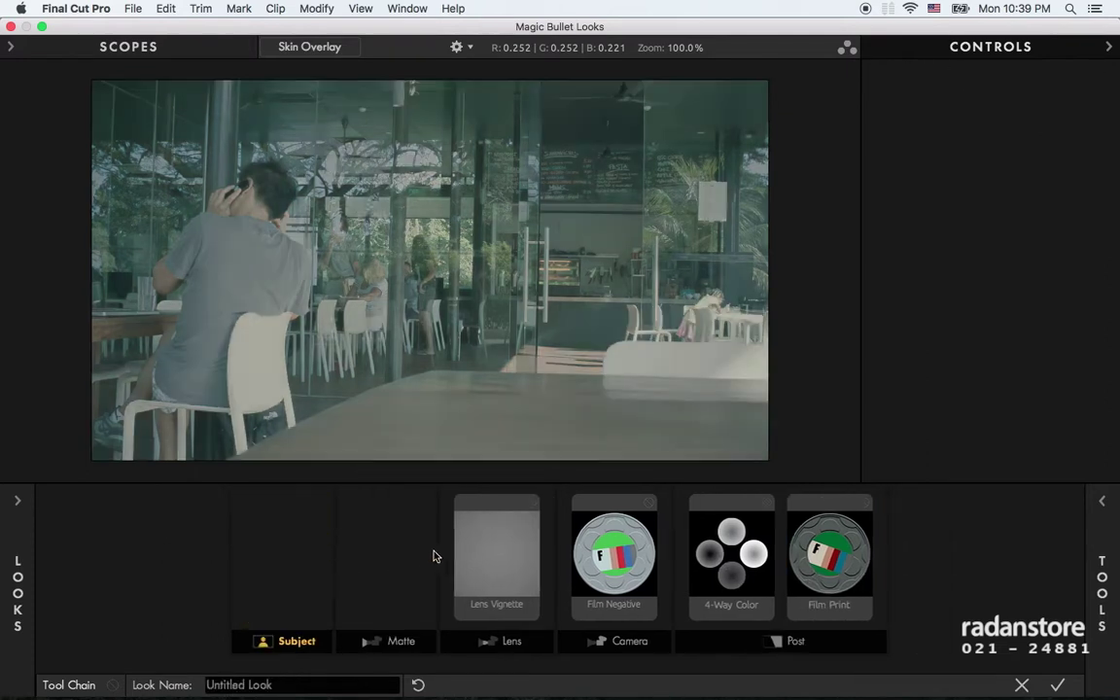
key("Delete")
key("Delete")
key("Delete")
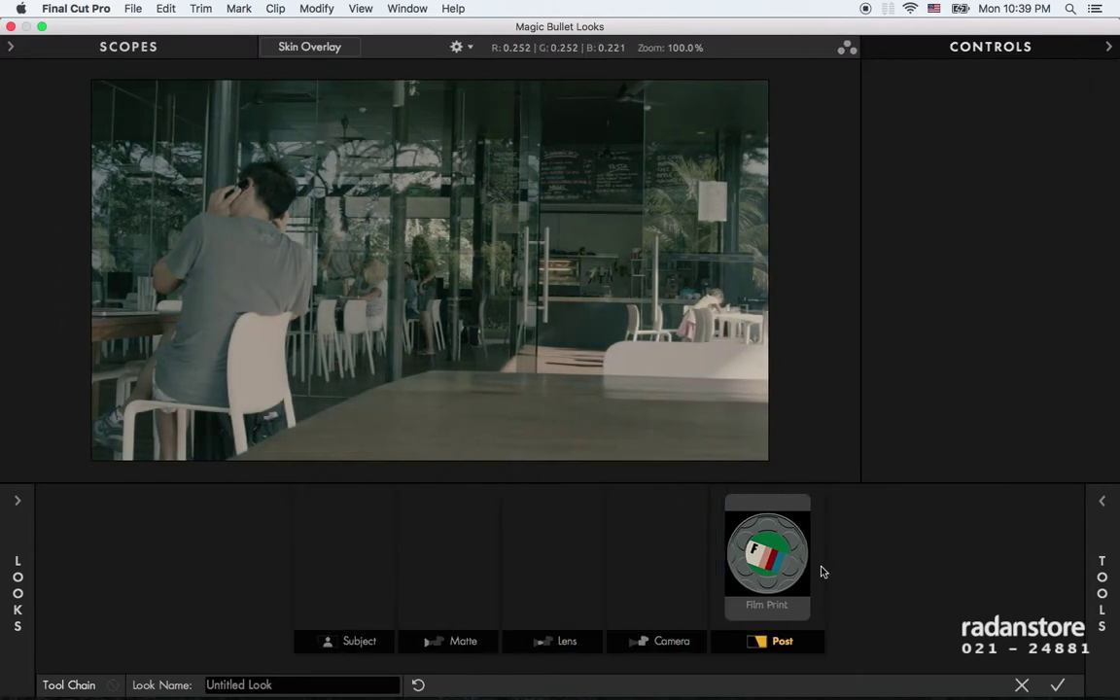
key("Delete")
Step: Drag the Spot Exposure tool from the Subject tools onto the image into the Subject stage
mouse_move(1116, 574)
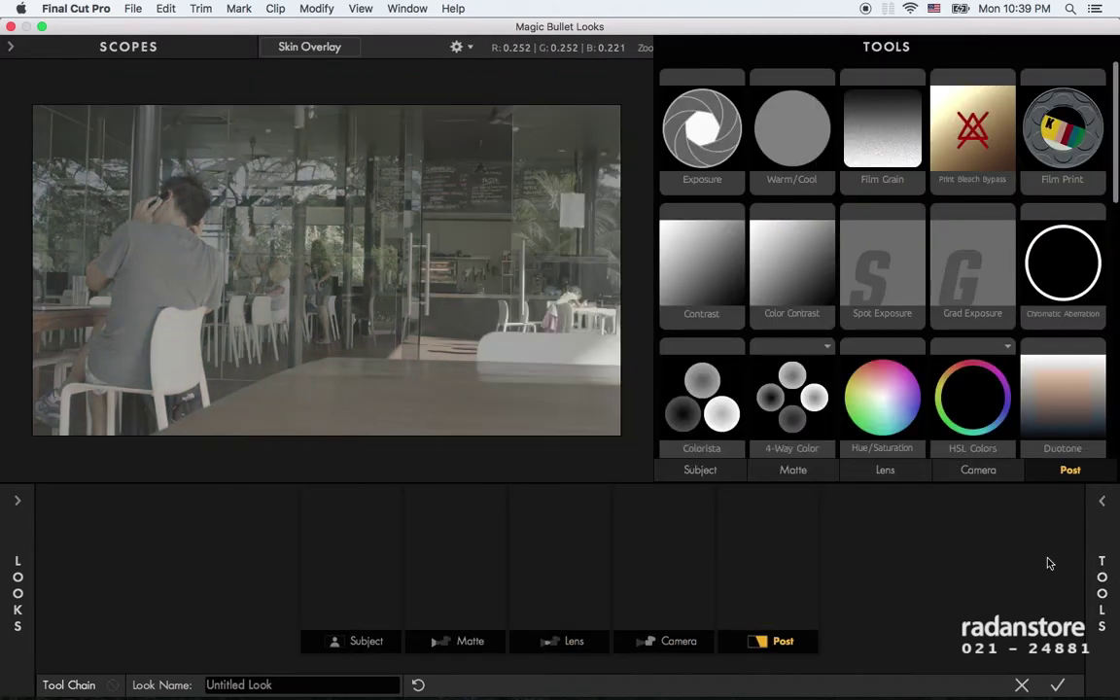
left_click(722, 476)
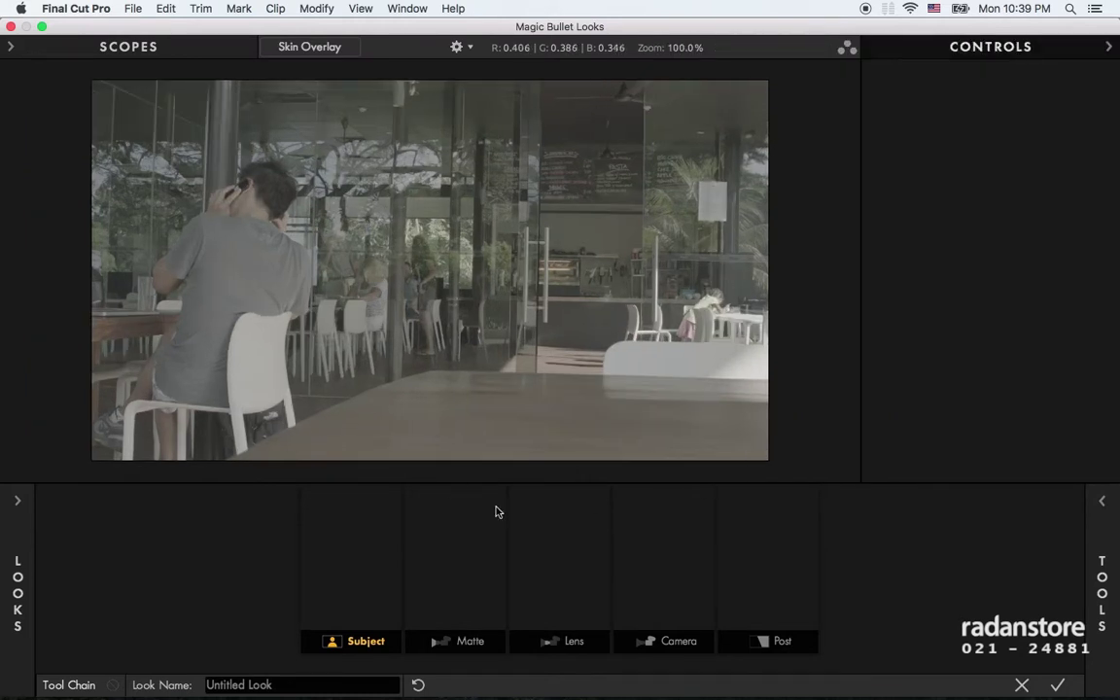
mouse_move(1107, 528)
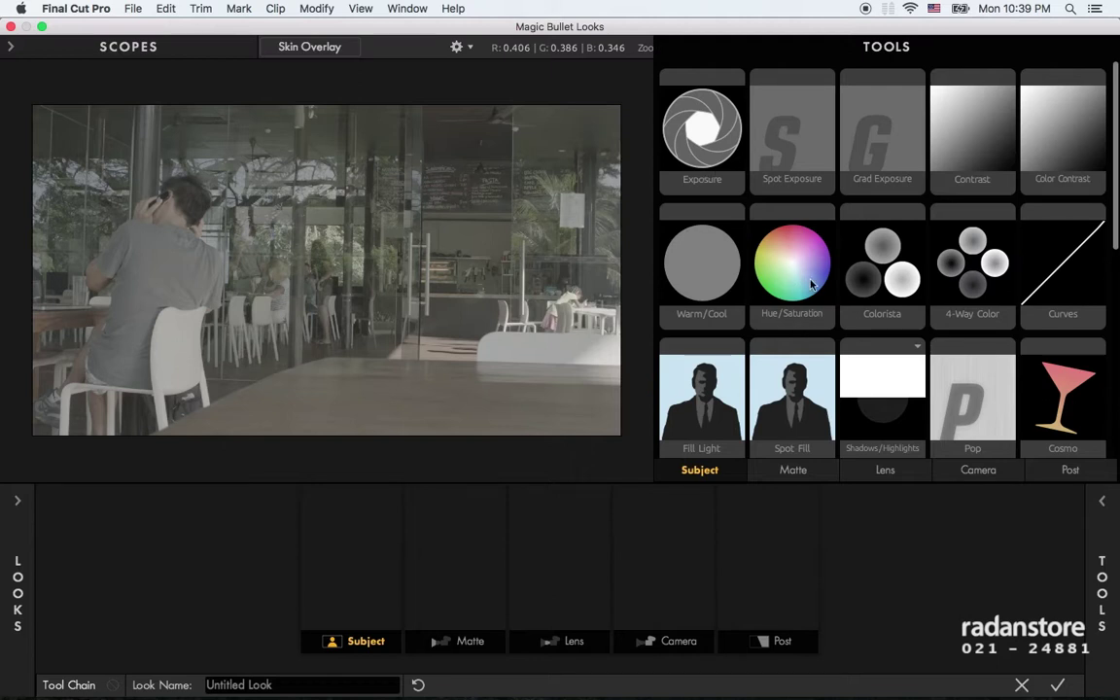
scroll(811, 286, "down", 3)
scroll(818, 297, "down", 2)
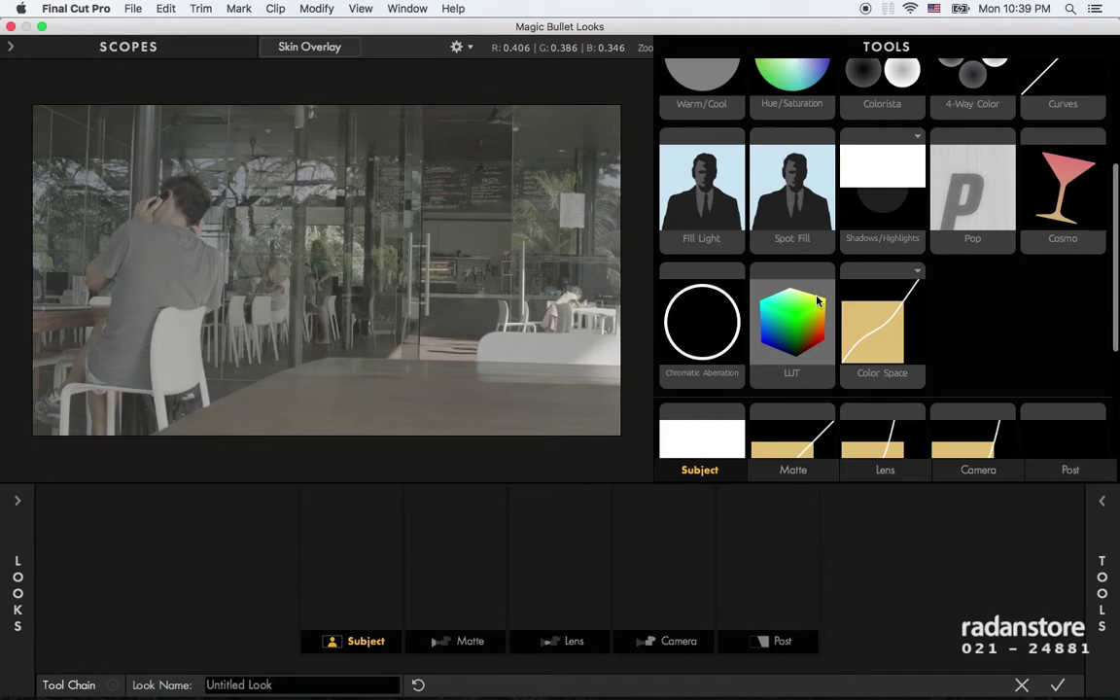
scroll(817, 300, "up", 5)
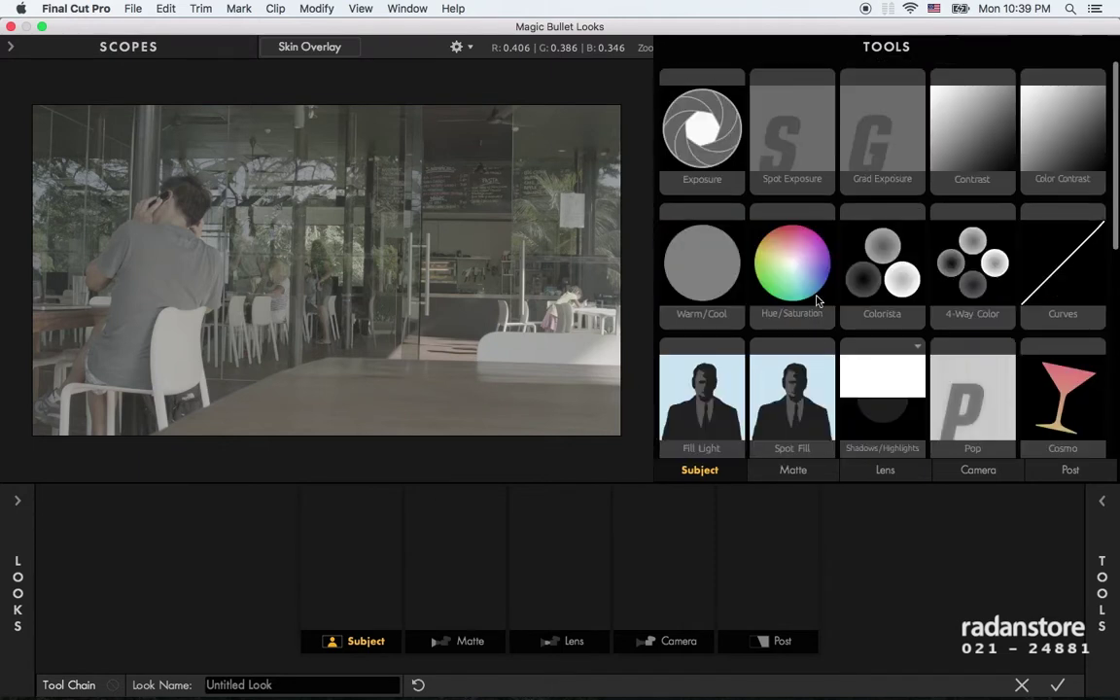
left_click_drag(807, 115, 24, 251)
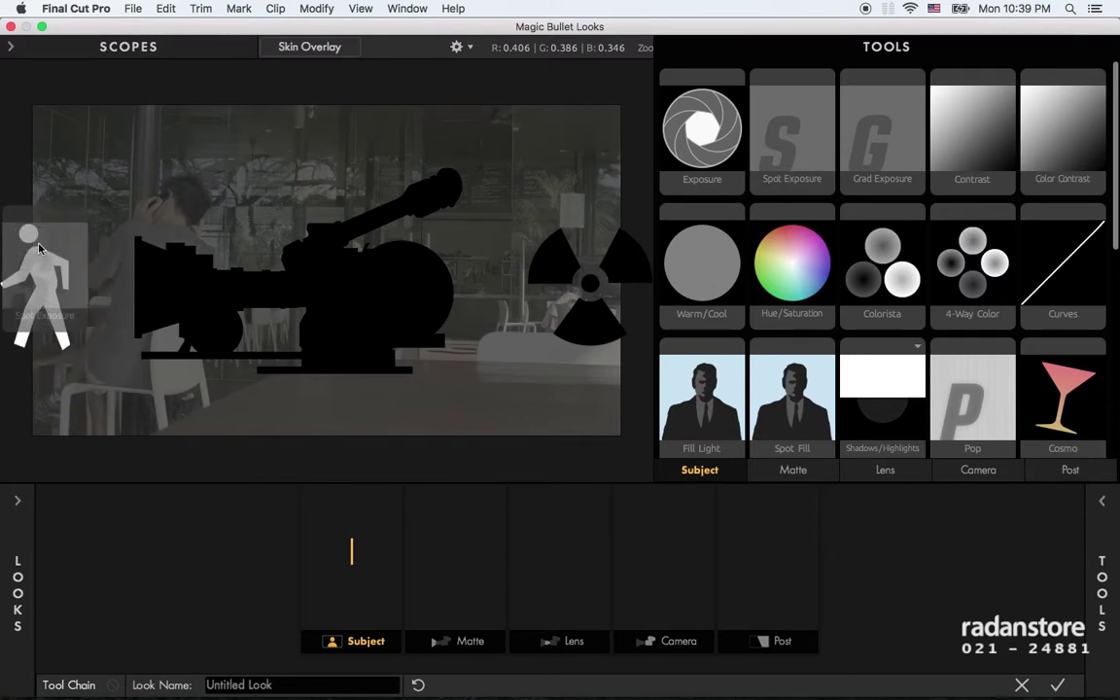
mouse_move(25, 251)
left_mouse_down()
mouse_move(55, 281)
mouse_move(43, 281)
left_mouse_up()
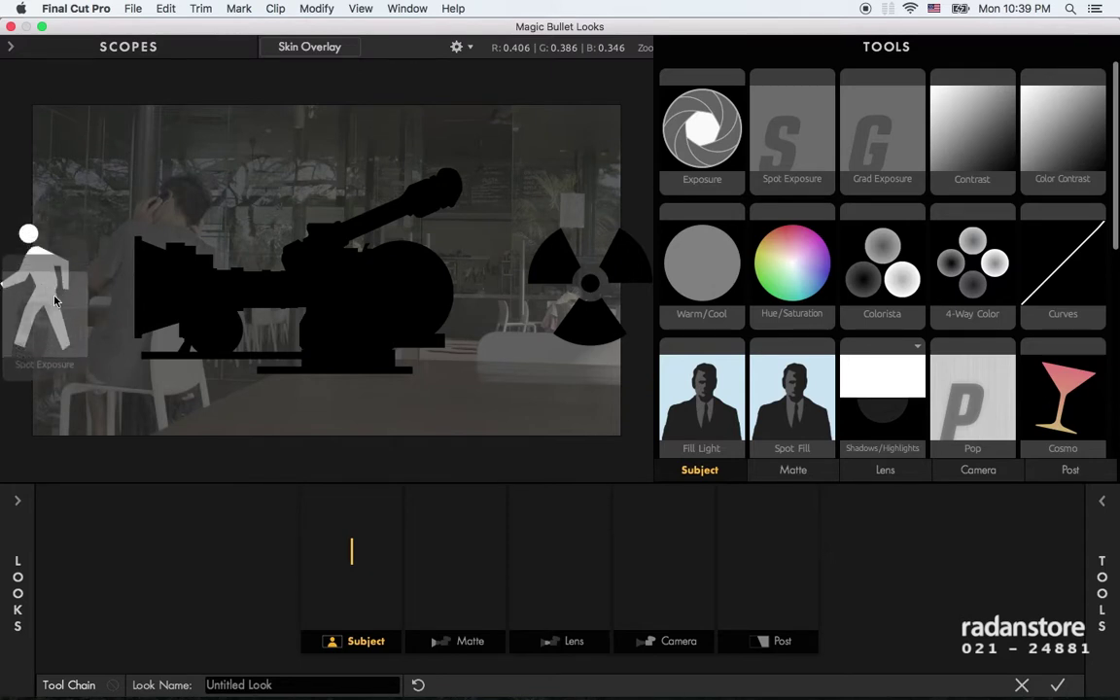
left_click_drag(43, 281, 53, 291)
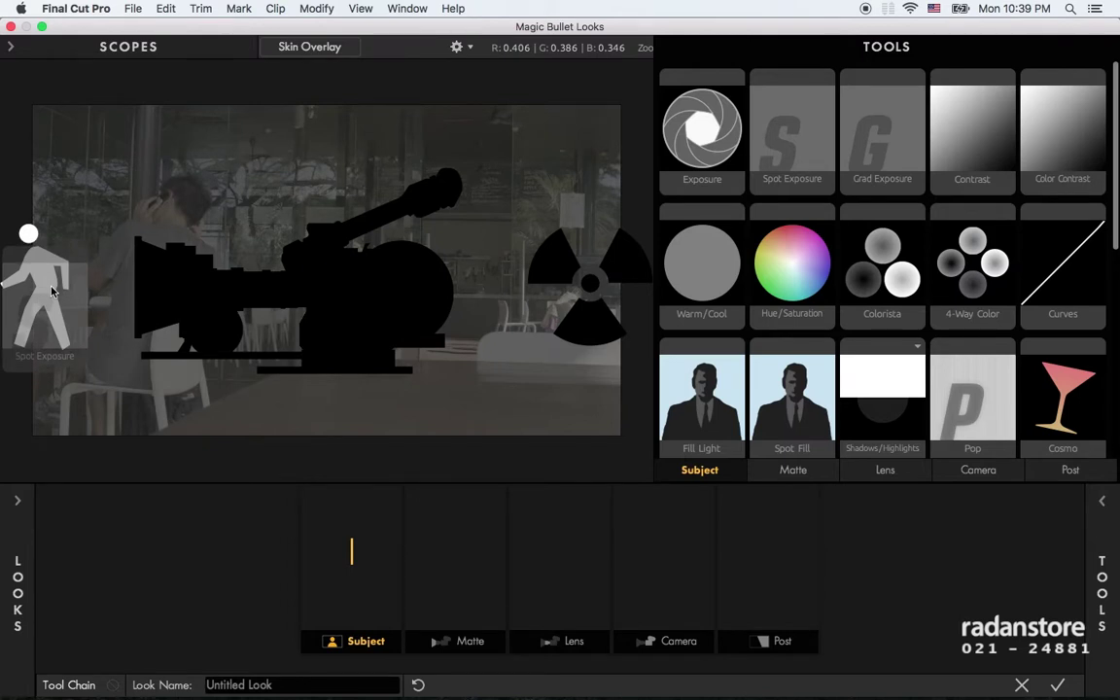
left_click_drag(53, 291, 802, 129)
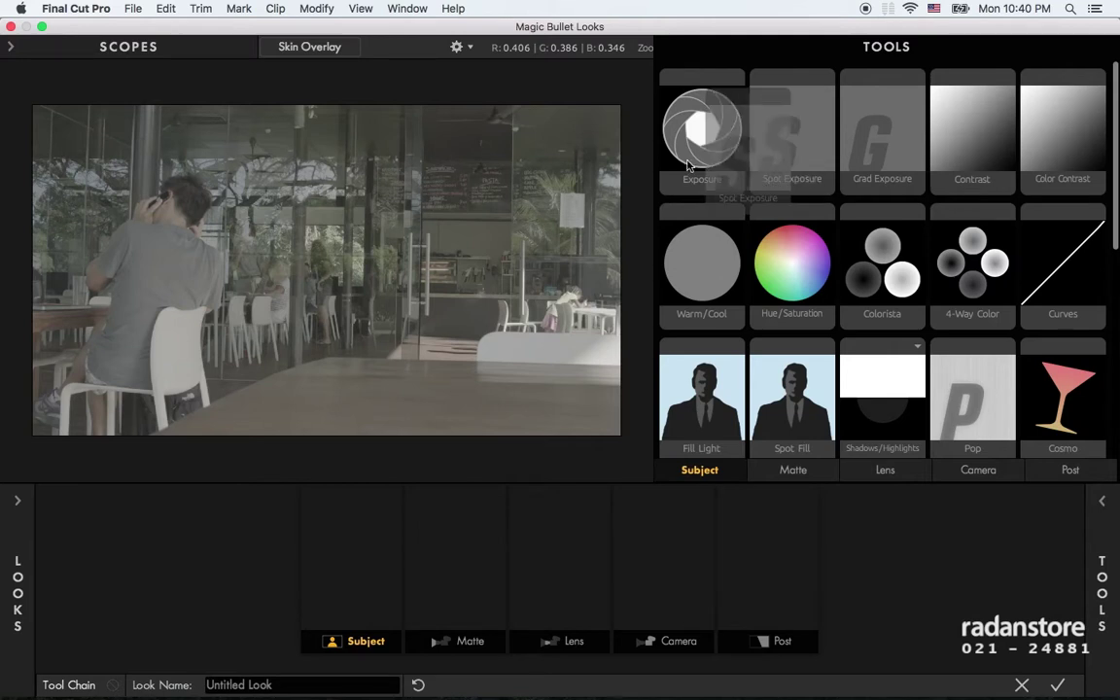
mouse_move(687, 166)
left_mouse_down()
mouse_move(53, 282)
mouse_move(46, 250)
left_mouse_up()
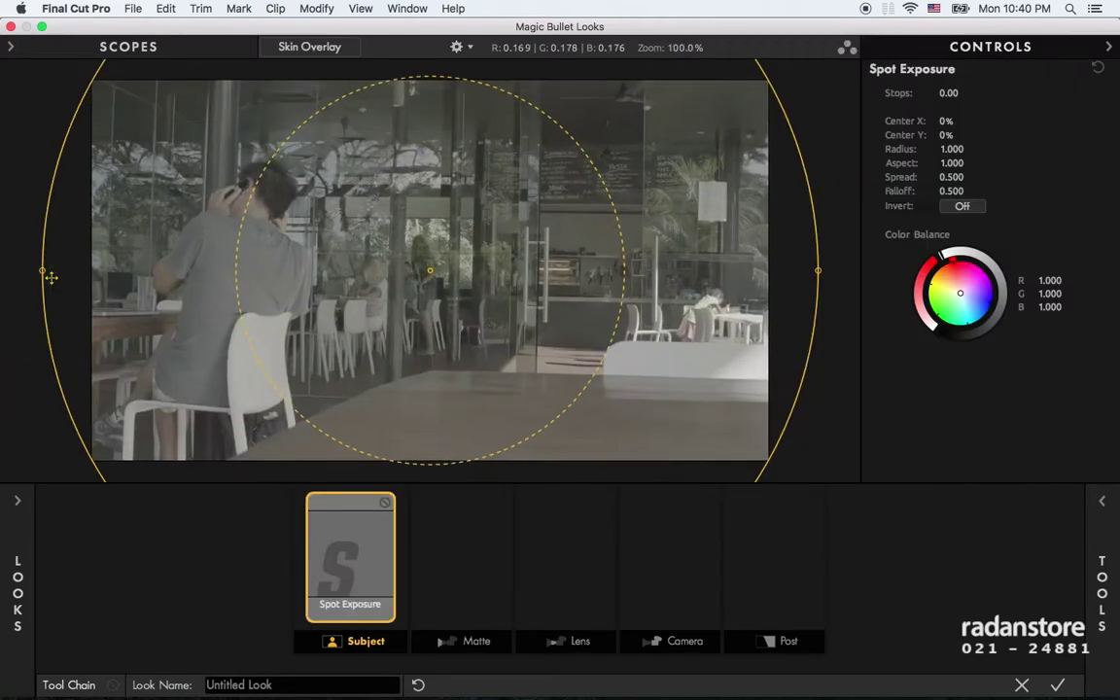
Step: Shape the Spot Exposure ellipse into a tall oval around the man (aspect 0.688) at +2.00 stops
mouse_move(787, 423)
left_mouse_down()
mouse_move(484, 308)
mouse_move(297, 258)
mouse_move(262, 232)
left_mouse_up()
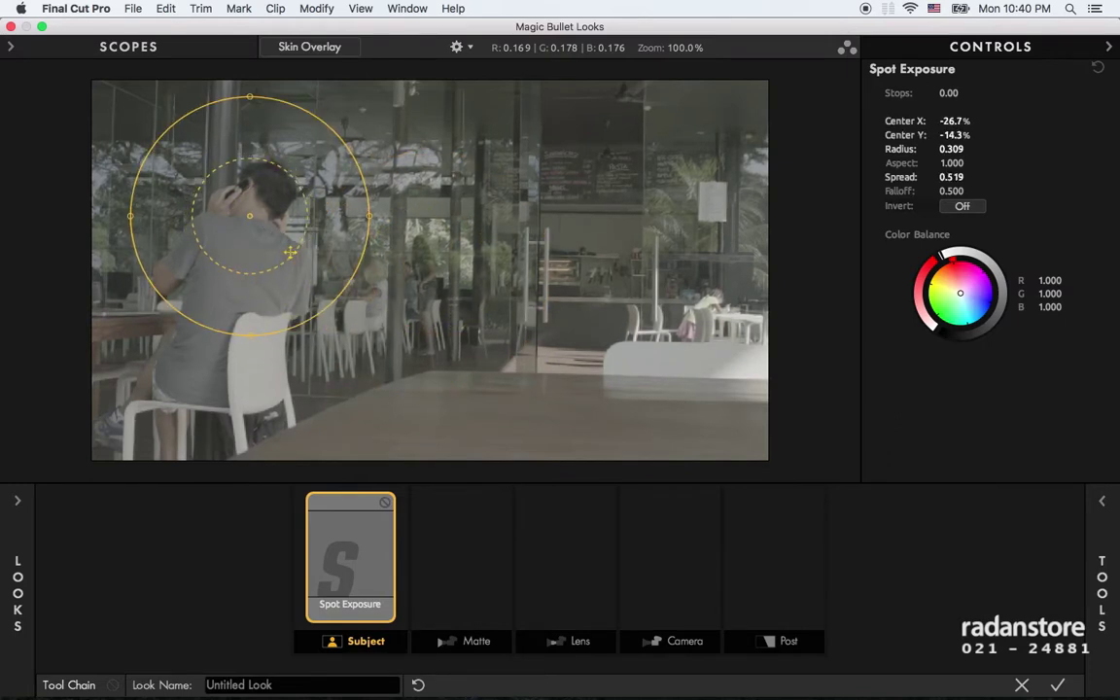
left_click_drag(333, 197, 258, 230)
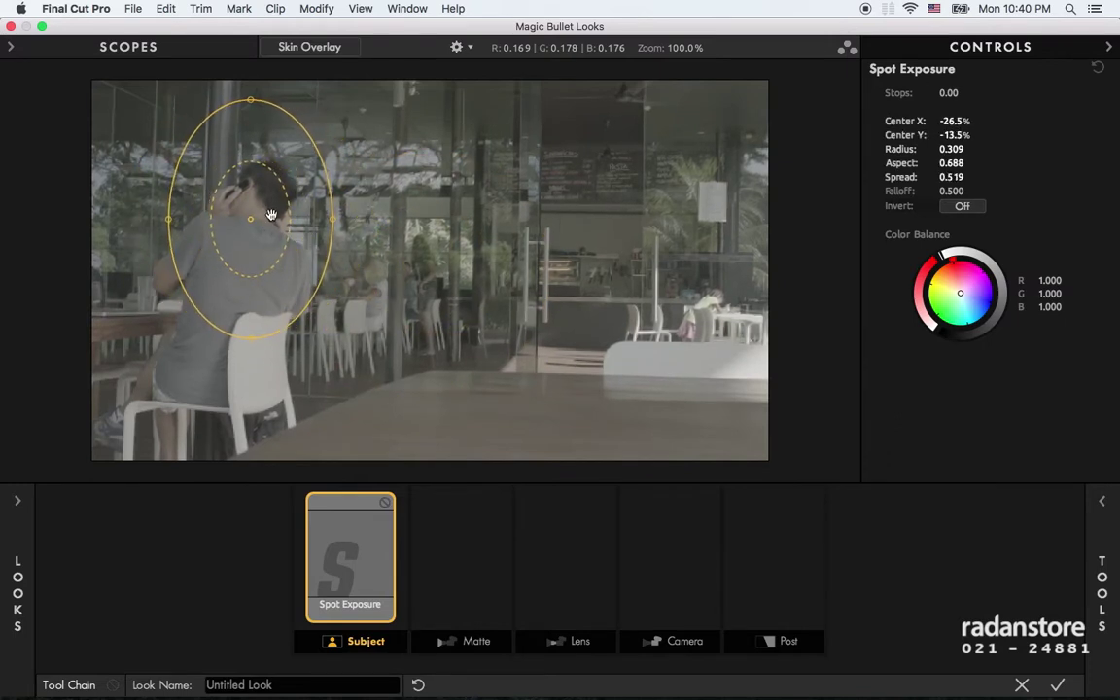
mouse_move(250, 338)
left_mouse_down()
mouse_move(288, 340)
mouse_move(302, 373)
left_mouse_up()
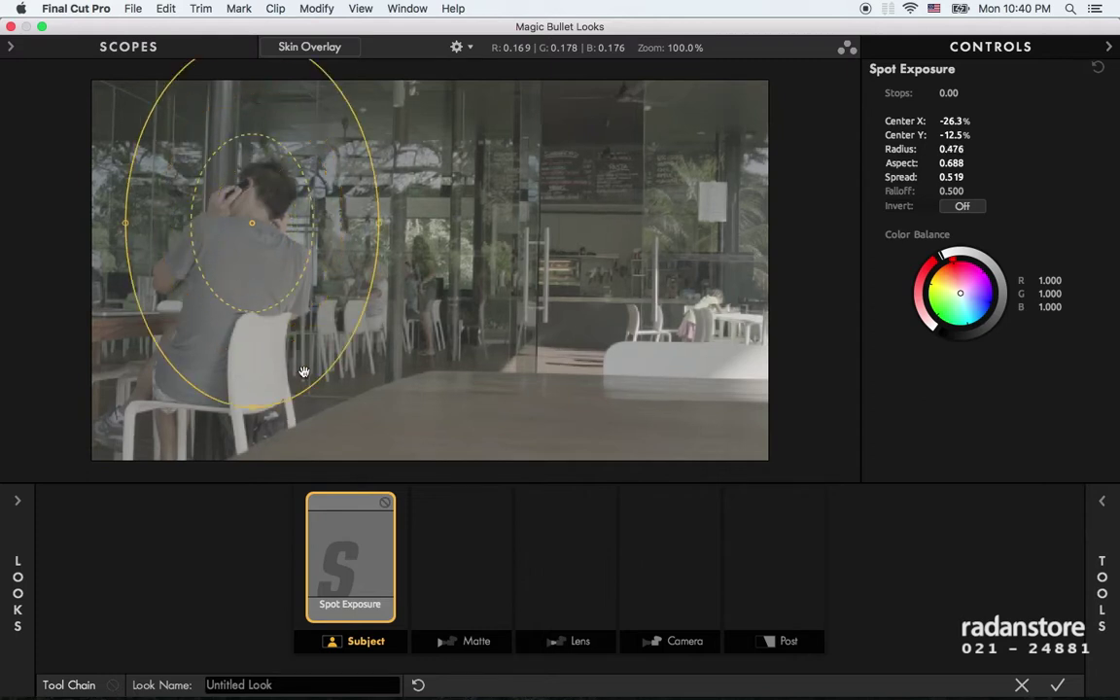
left_click_drag(255, 277, 267, 268)
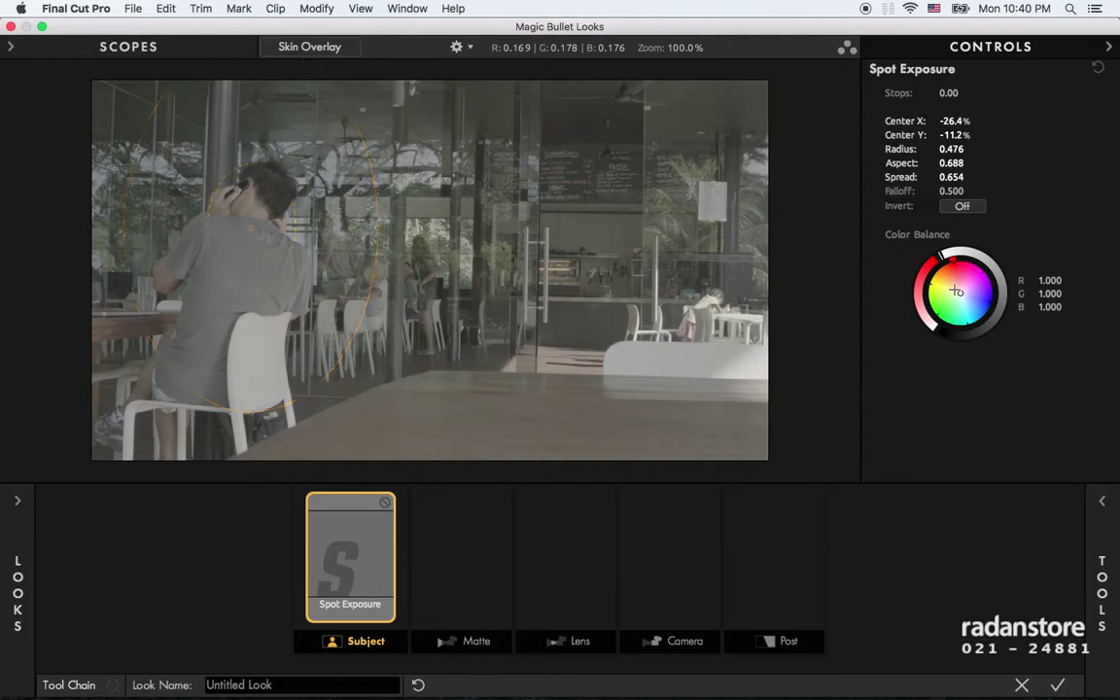
mouse_move(949, 94)
left_mouse_down()
mouse_move(962, 93)
mouse_move(943, 93)
left_mouse_up()
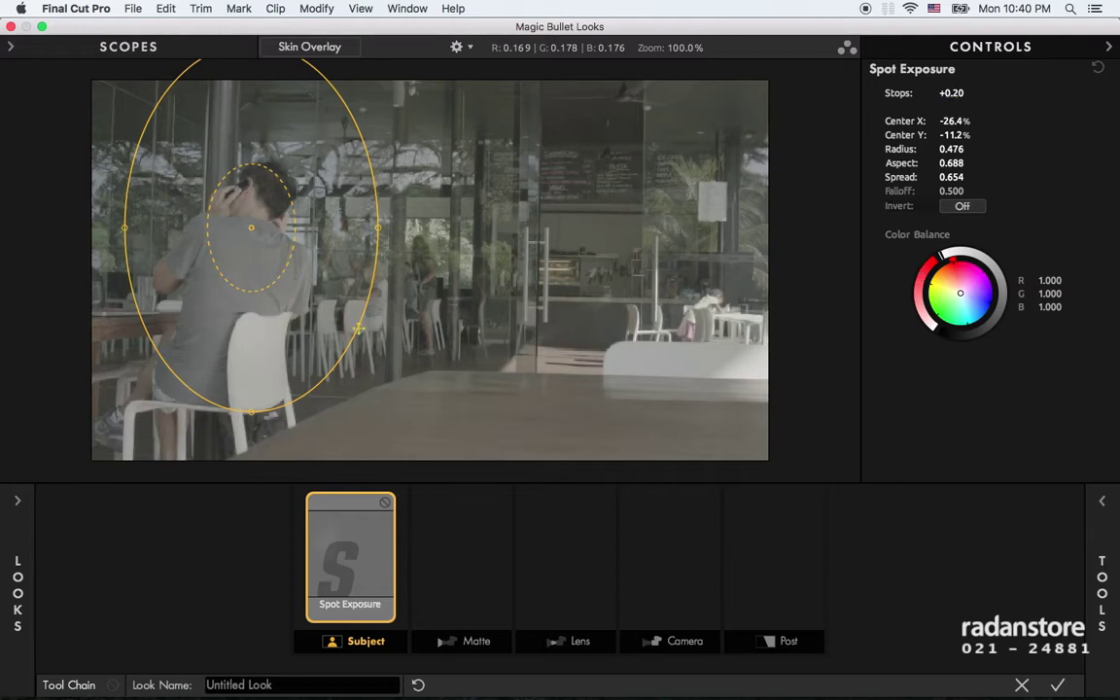
mouse_move(357, 333)
left_mouse_down()
mouse_move(369, 346)
mouse_move(358, 334)
left_mouse_up()
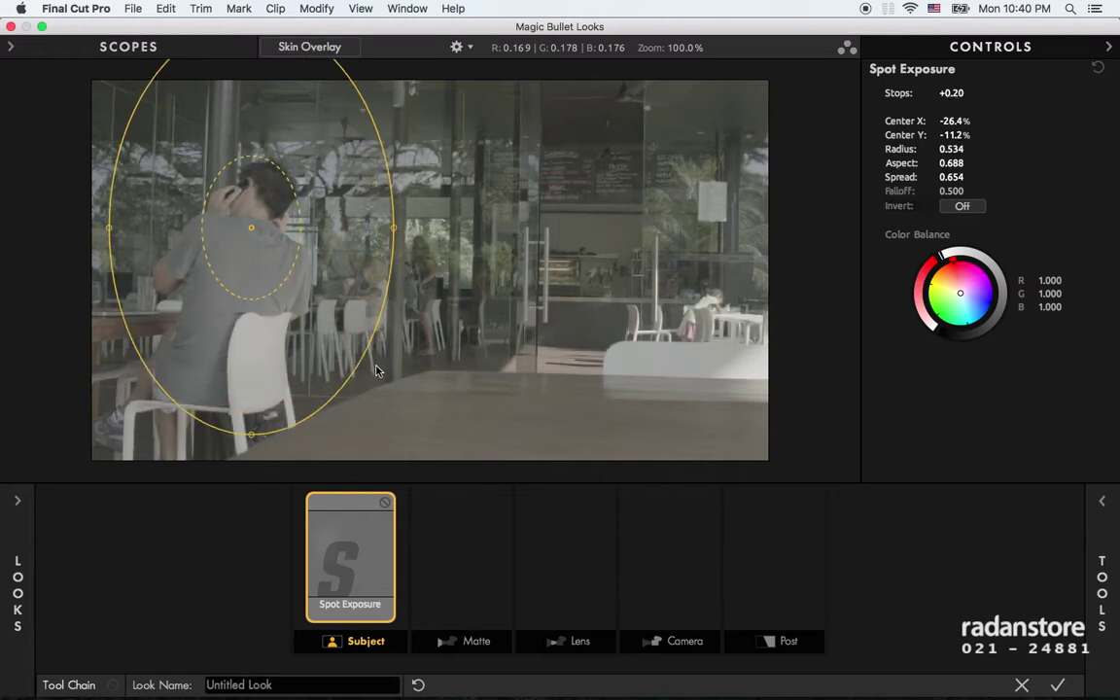
mouse_move(288, 282)
left_mouse_down()
mouse_move(354, 348)
mouse_move(301, 311)
left_mouse_up()
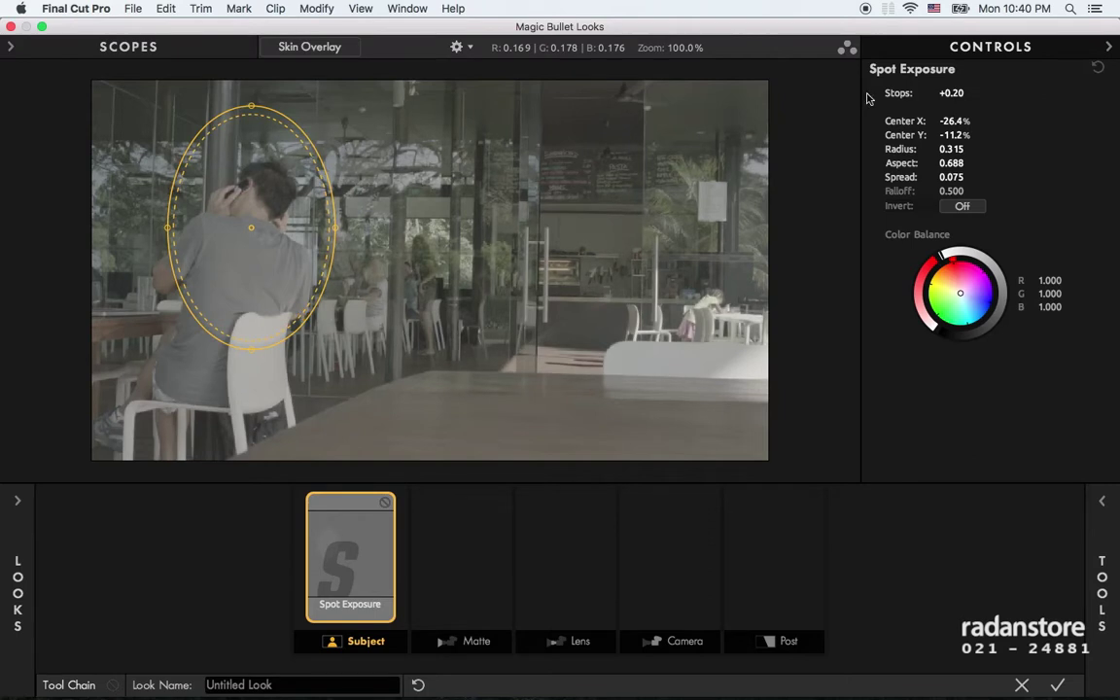
left_click_drag(868, 98, 857, 84)
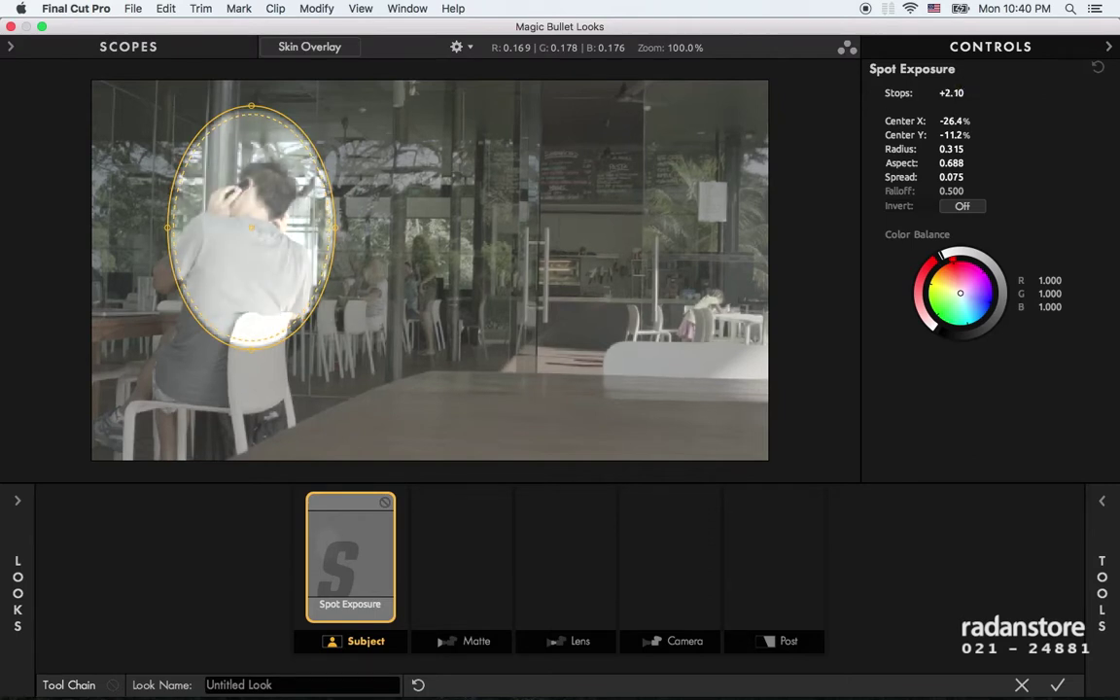
left_click(447, 530)
Step: Soften the ellipse edge to about 0.917 spread and realign it over the man's head
left_click(334, 509)
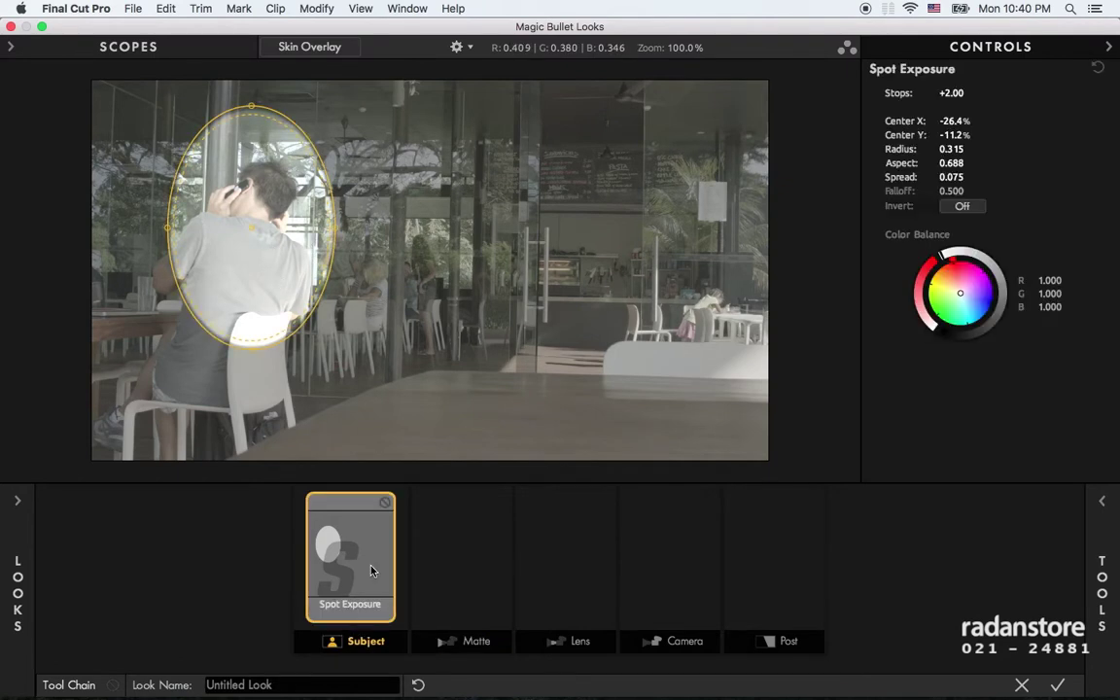
left_click_drag(860, 171, 904, 171)
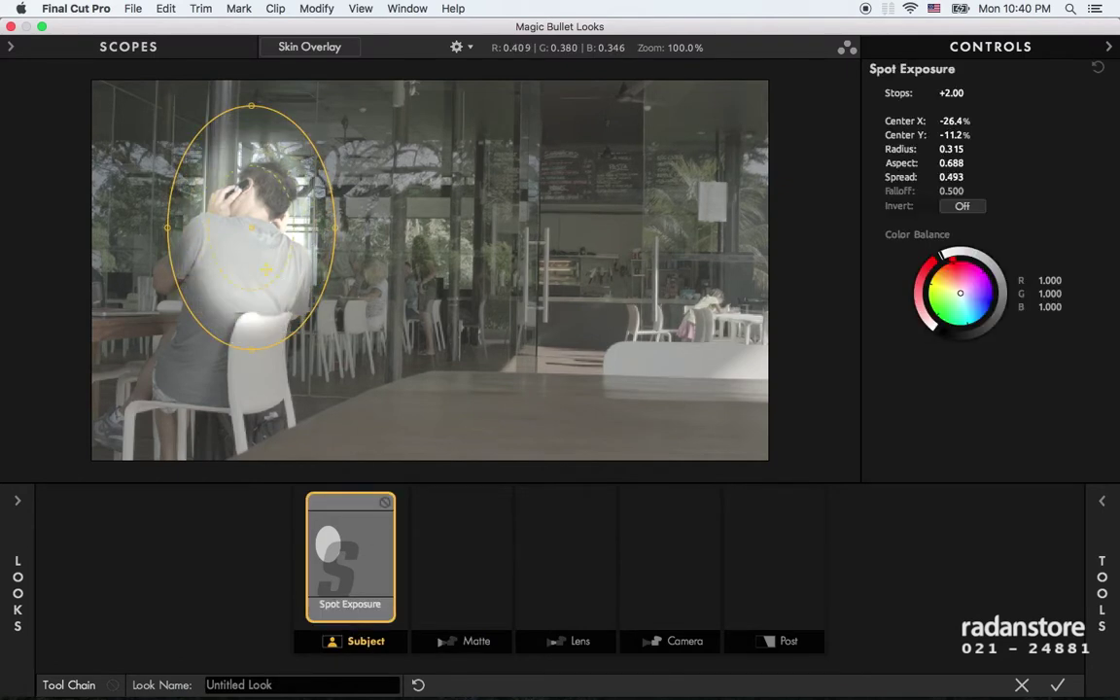
left_click_drag(250, 233, 257, 204)
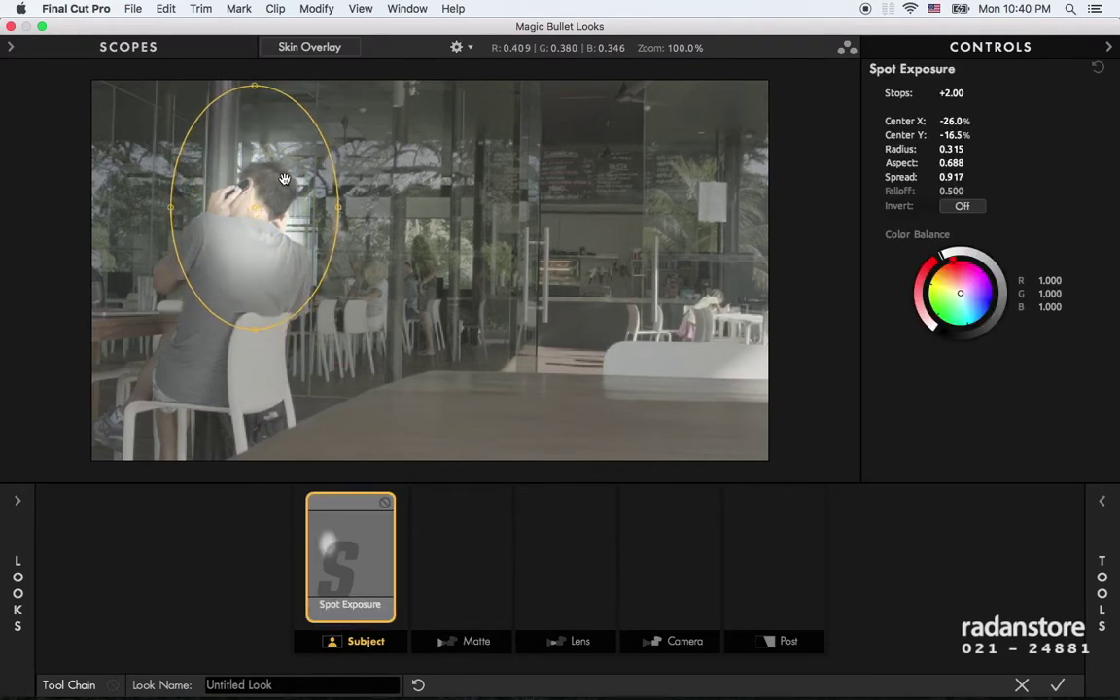
left_click_drag(329, 284, 353, 311)
mouse_move(285, 242)
left_mouse_down()
mouse_move(290, 254)
mouse_move(253, 233)
mouse_move(274, 272)
left_mouse_up()
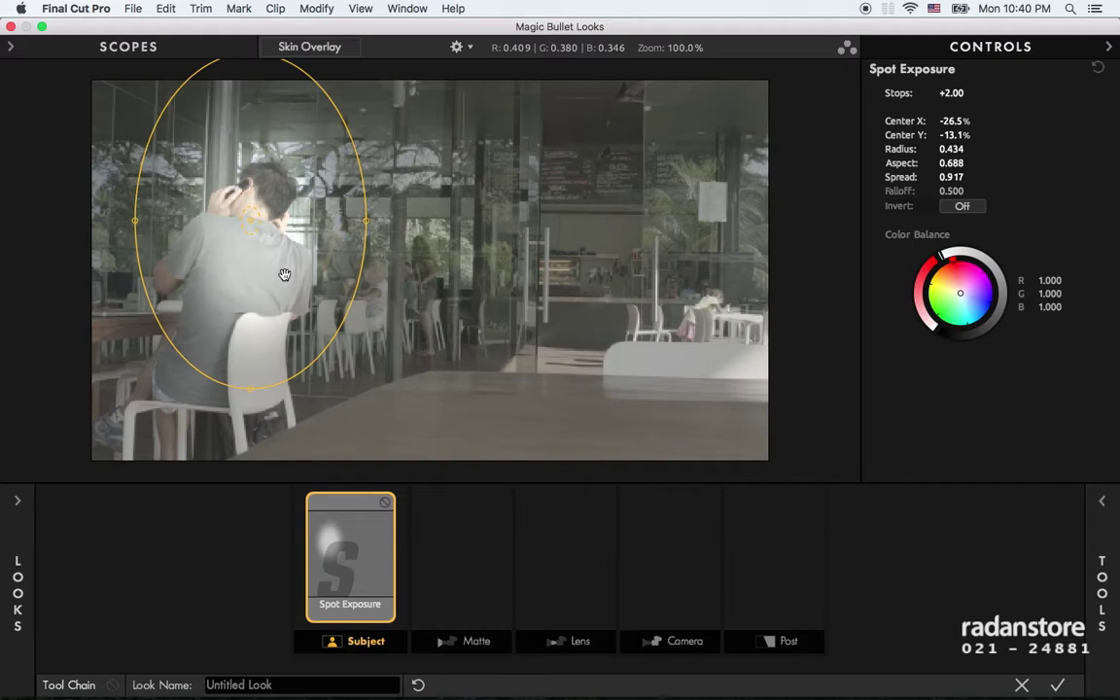
left_click(461, 585)
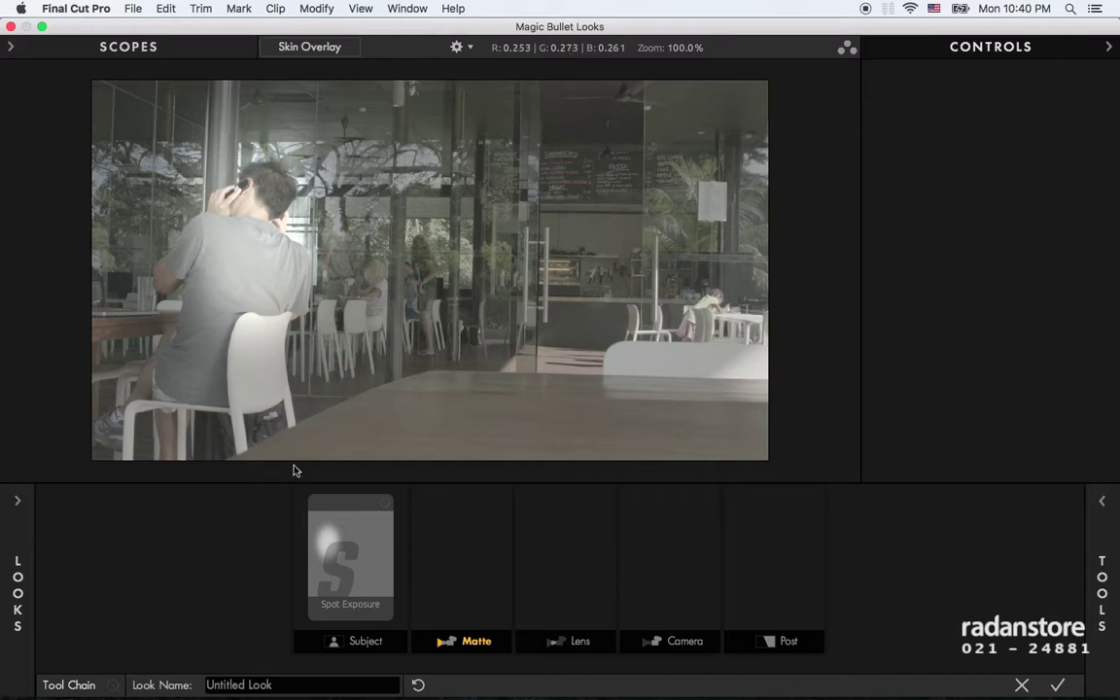
Step: Reposition the Spot Exposure ellipse over the seated man, then delete the tool from the chain
left_click(351, 528)
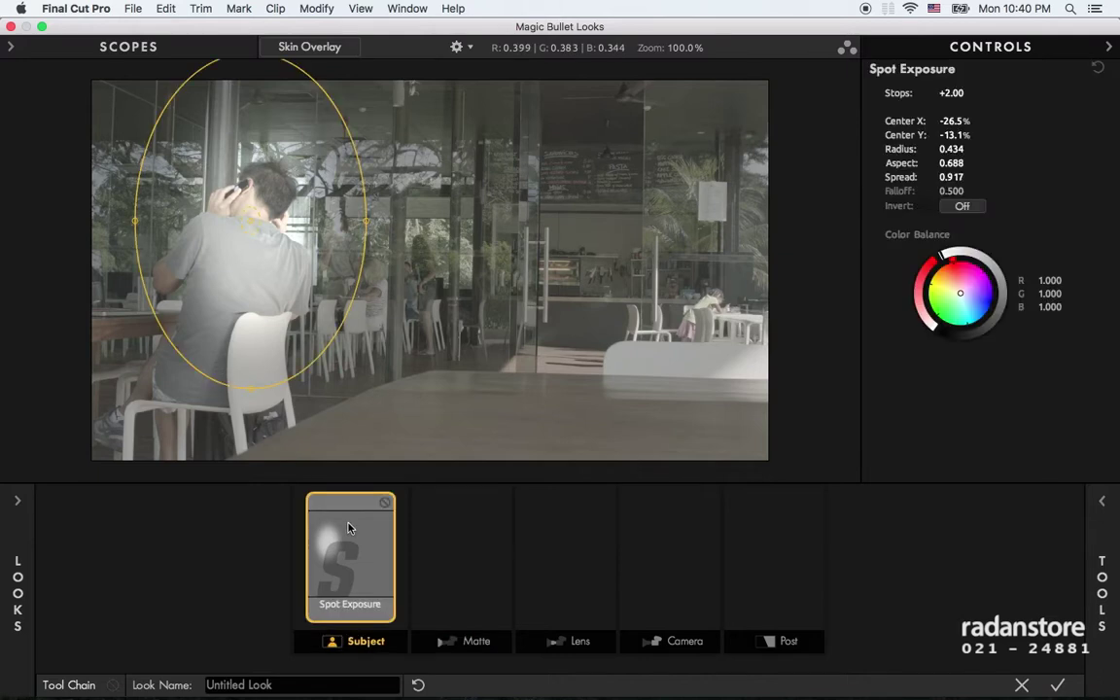
left_click_drag(301, 320, 306, 364)
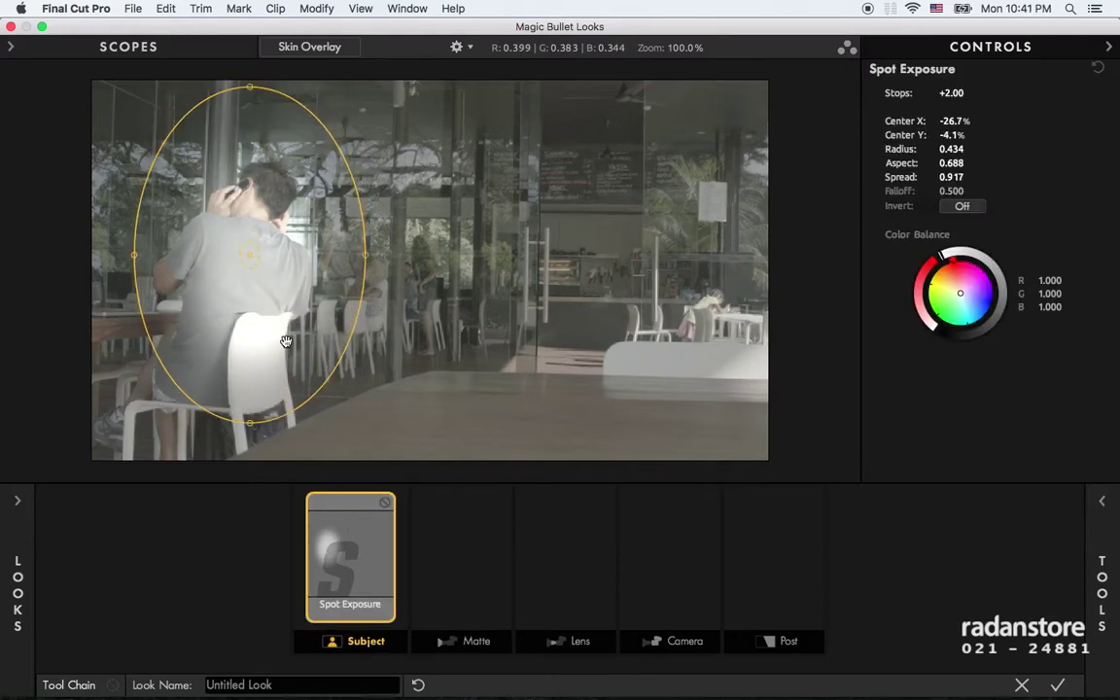
mouse_move(1102, 564)
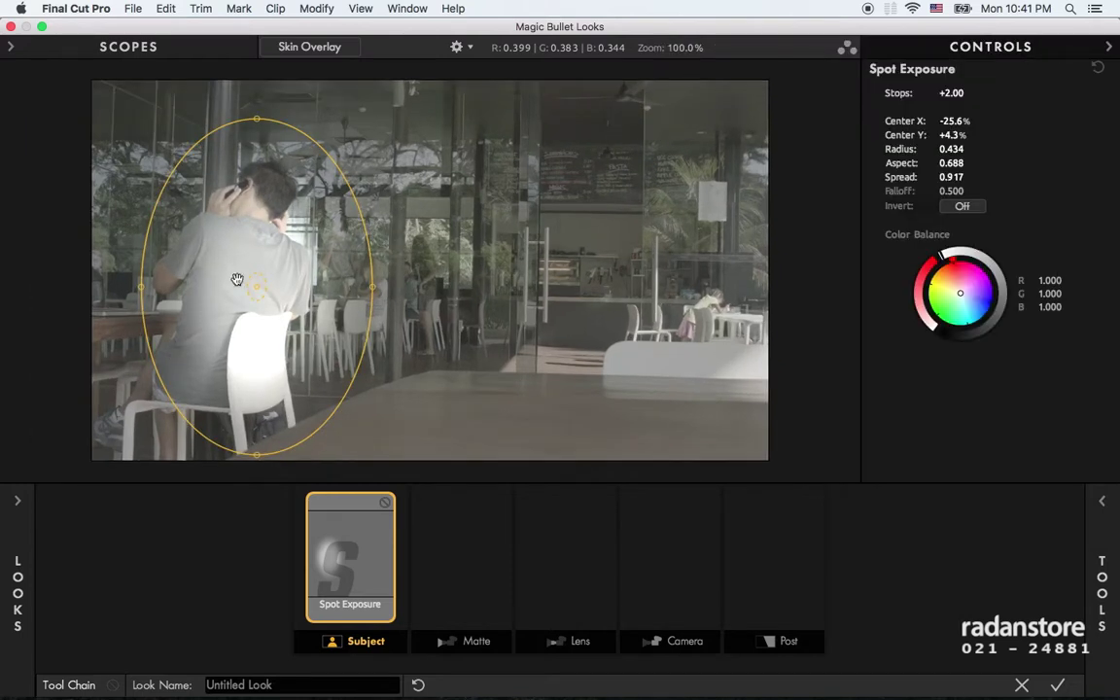
mouse_move(214, 254)
left_mouse_down()
mouse_move(238, 288)
mouse_move(311, 250)
left_mouse_up()
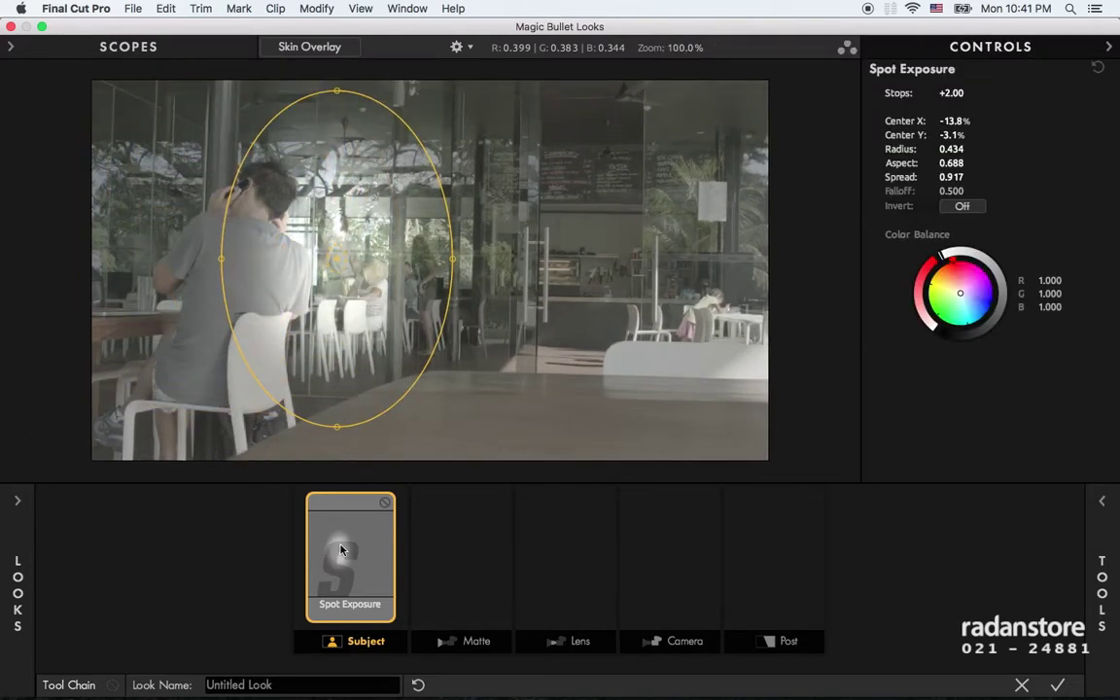
key("Delete")
mouse_move(1101, 593)
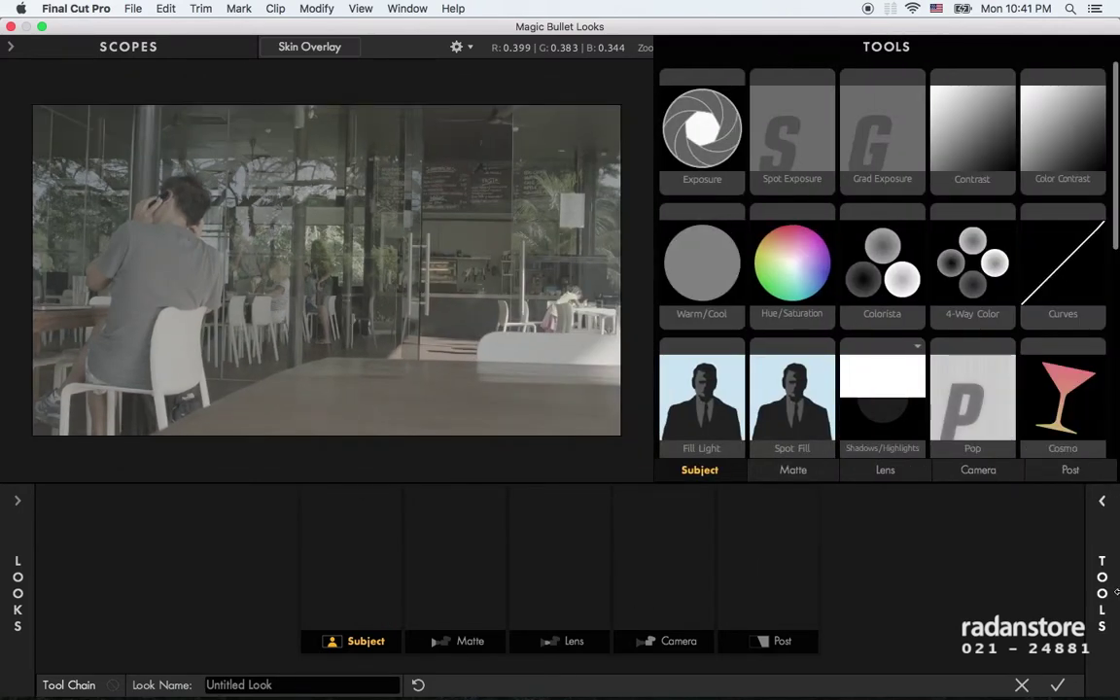
Step: Add a Color Space tool to the Subject stage with Source set to Log
scroll(881, 321, "down", 5)
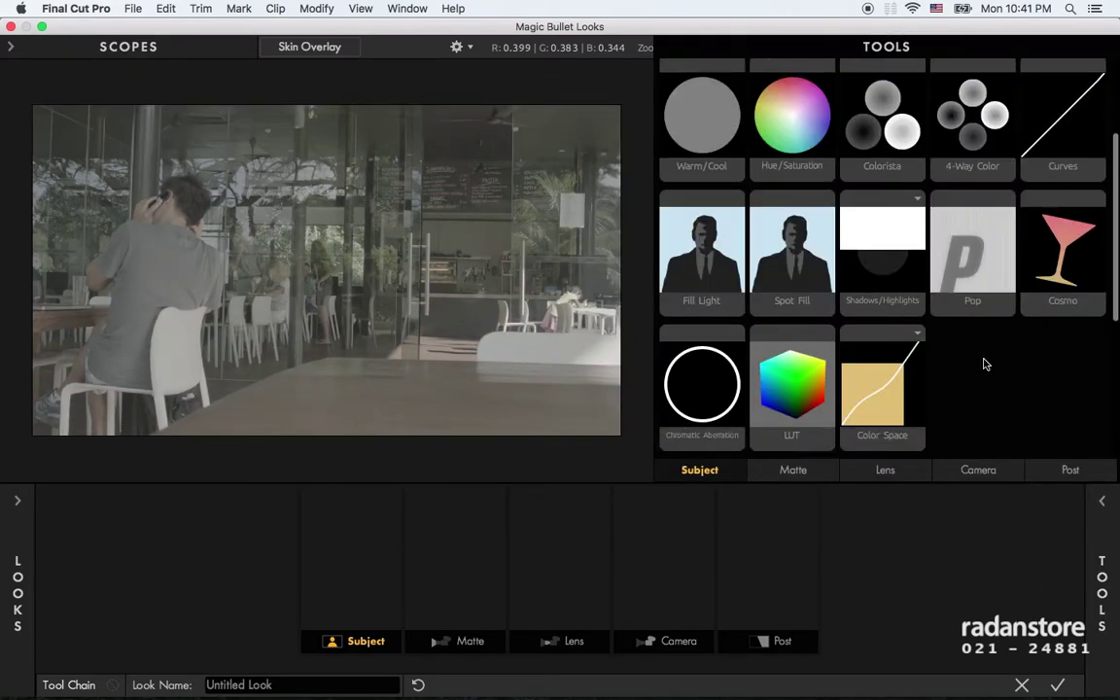
left_click_drag(877, 395, 345, 558)
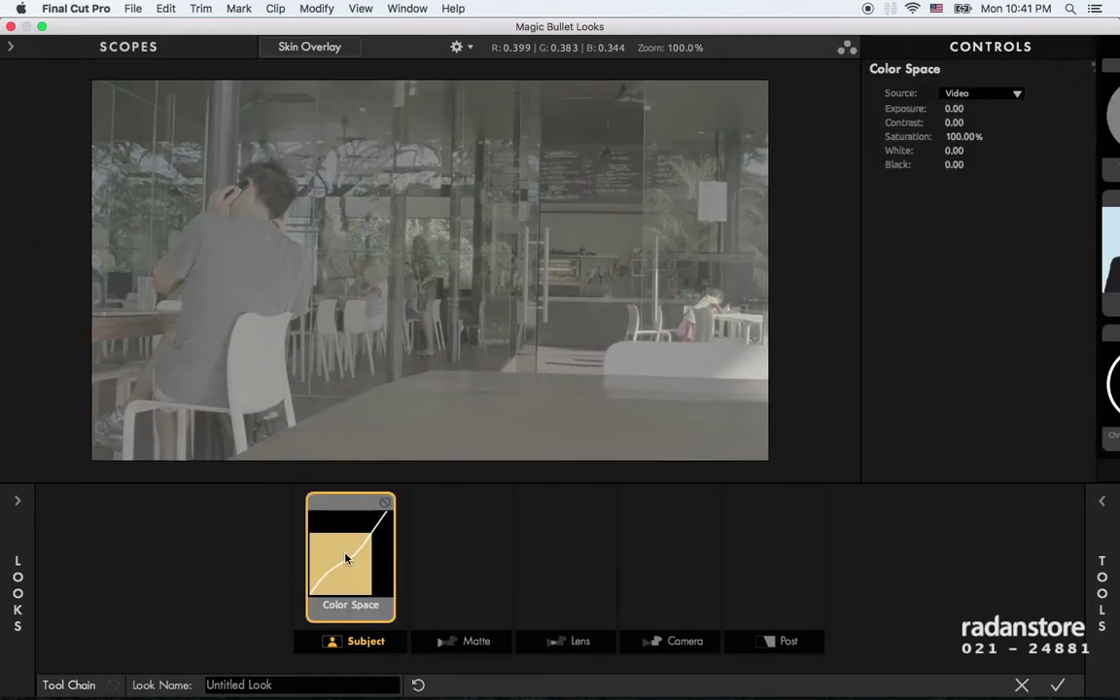
left_click(1017, 93)
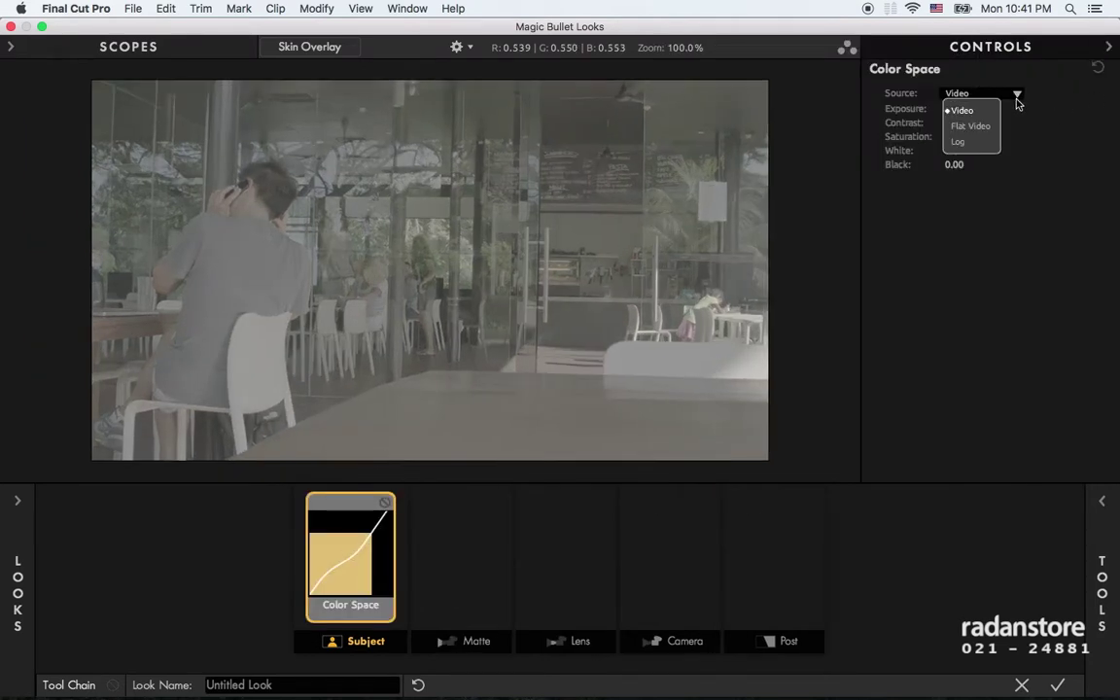
left_click(977, 143)
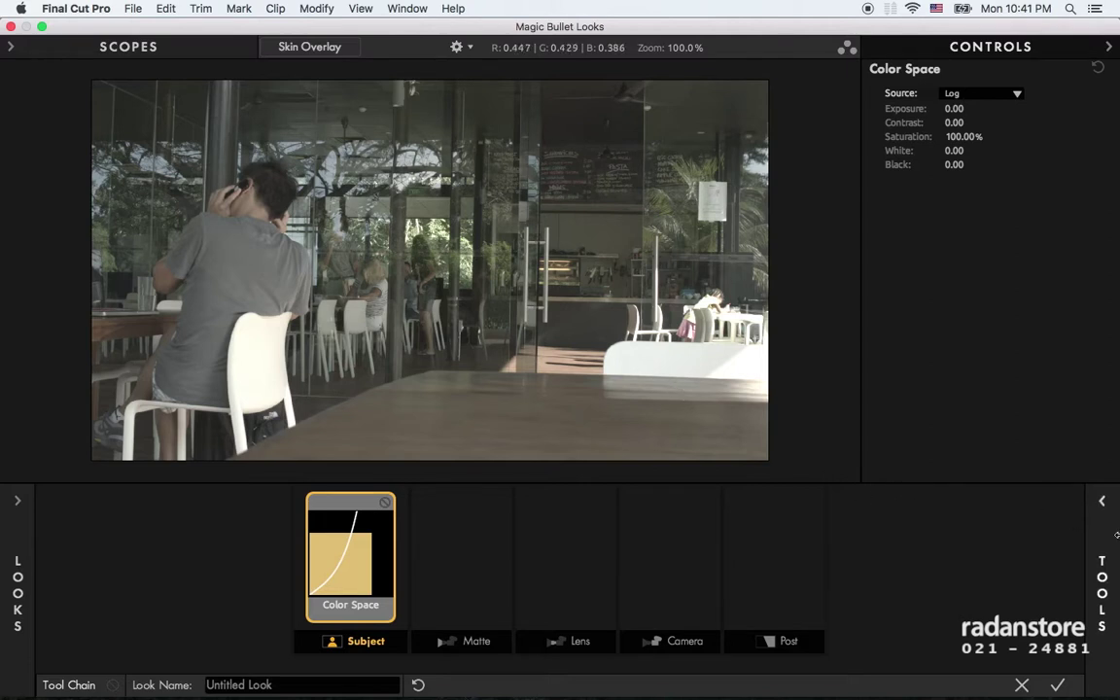
Step: Compare the Video and Flat Video source options, then return Source to Log
mouse_move(1118, 537)
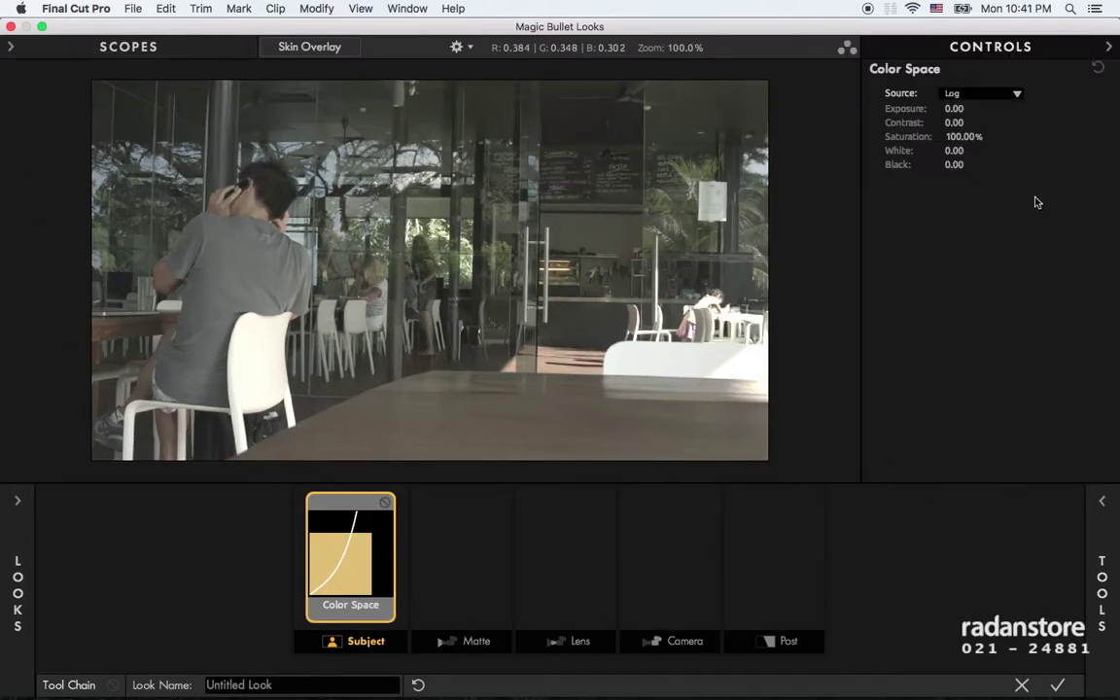
left_click(991, 93)
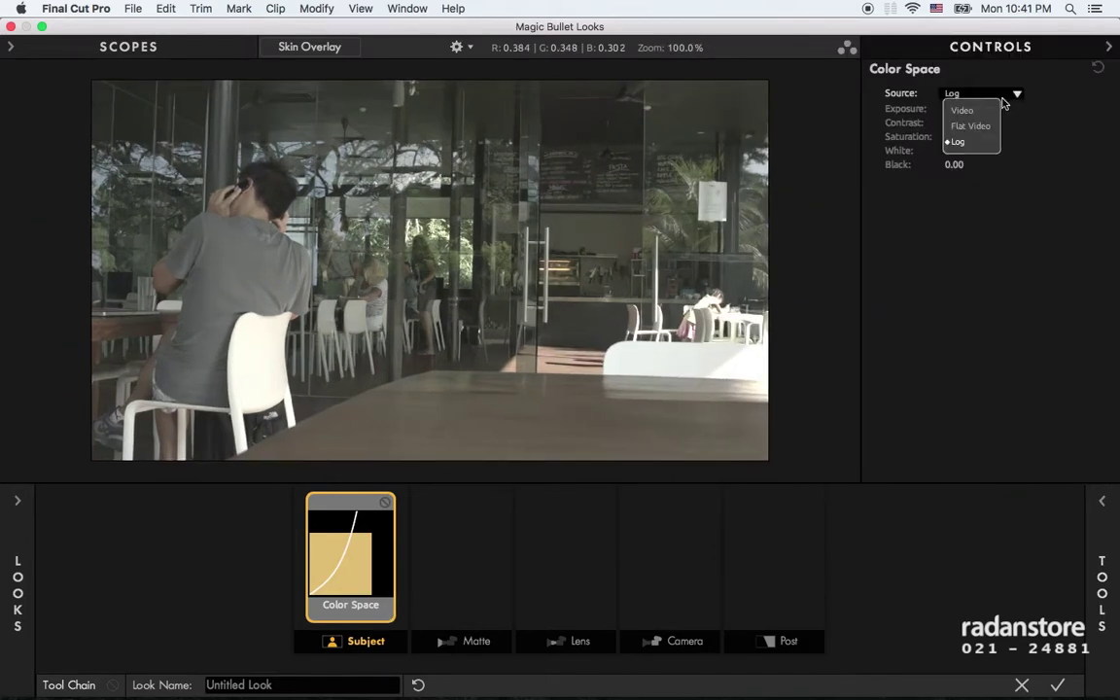
left_click(982, 110)
left_click(984, 93)
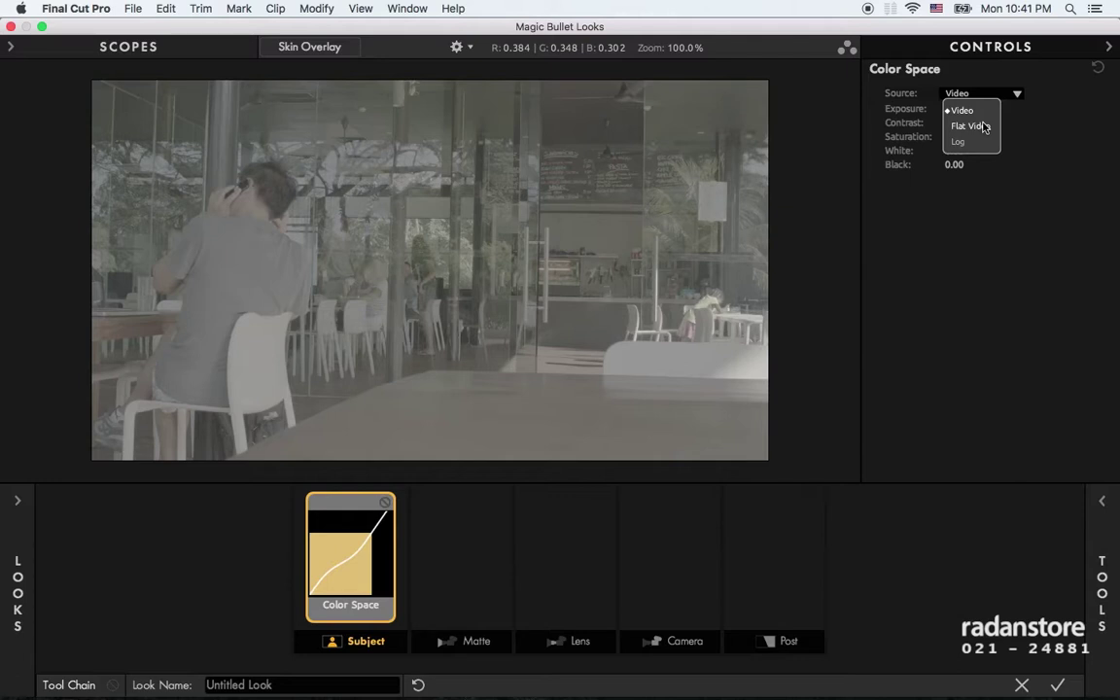
left_click(984, 127)
left_click(973, 93)
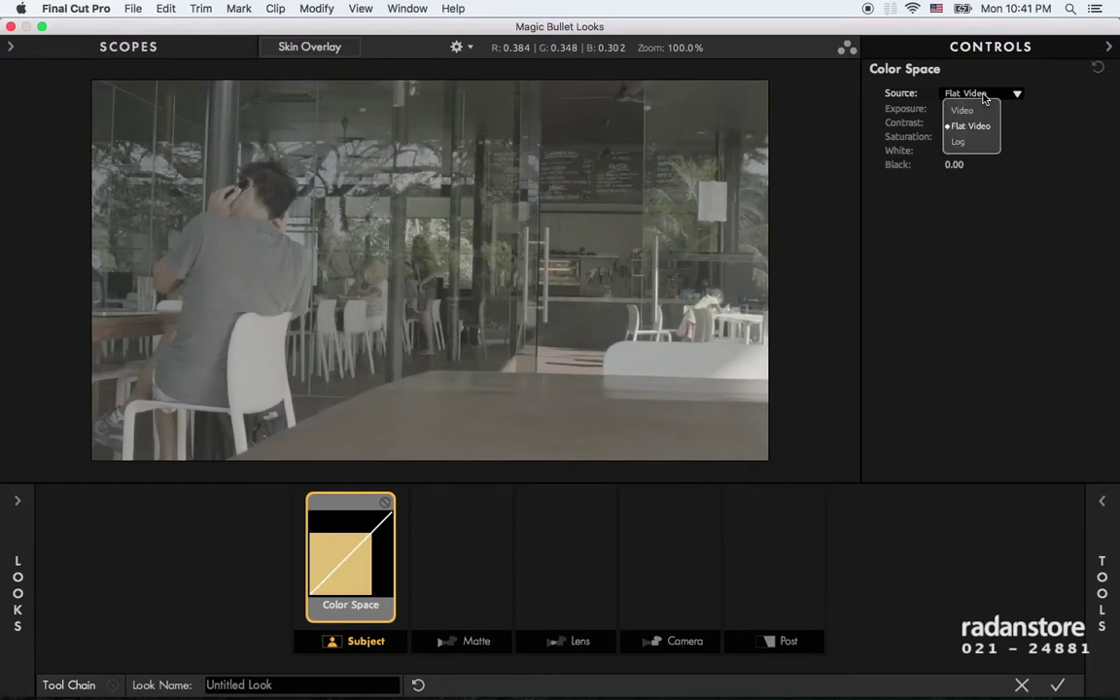
left_click(958, 143)
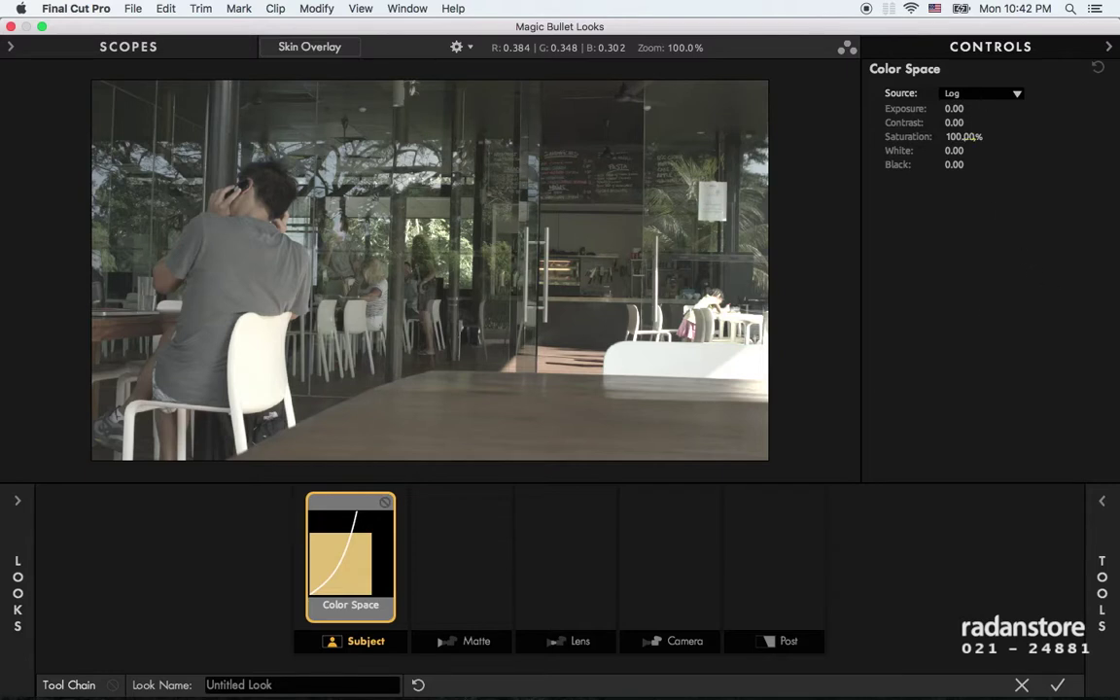
Step: Preview the Color Space exposure by scrubbing it, then reset it to 0.00
left_click_drag(961, 138, 950, 108)
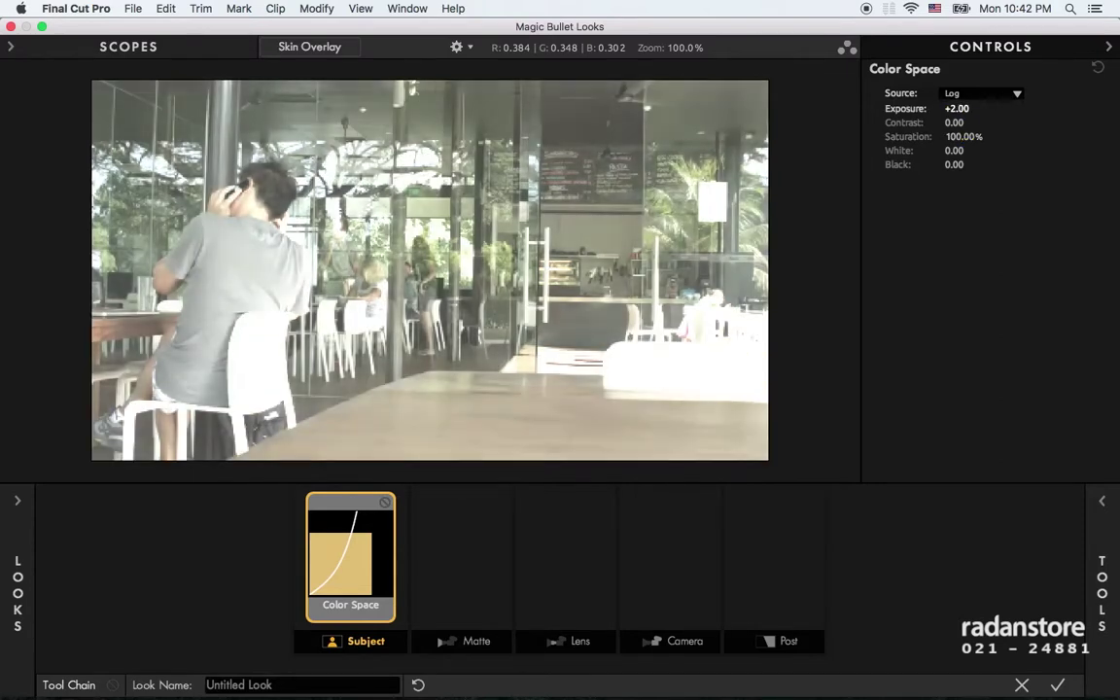
key("super+z")
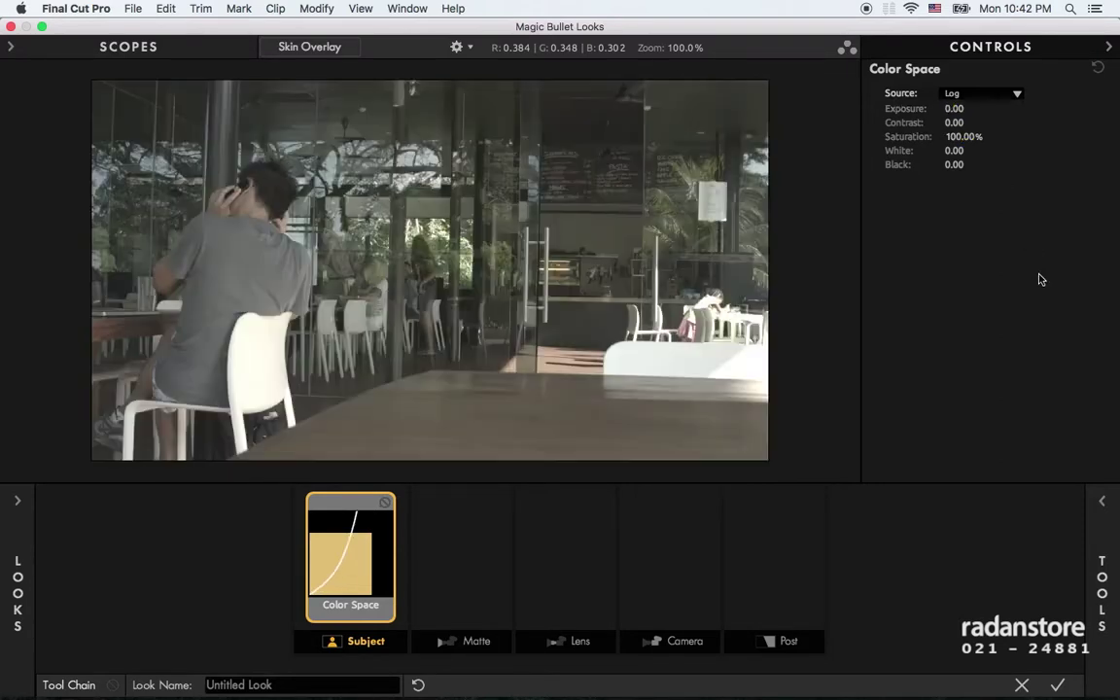
left_click(1101, 500)
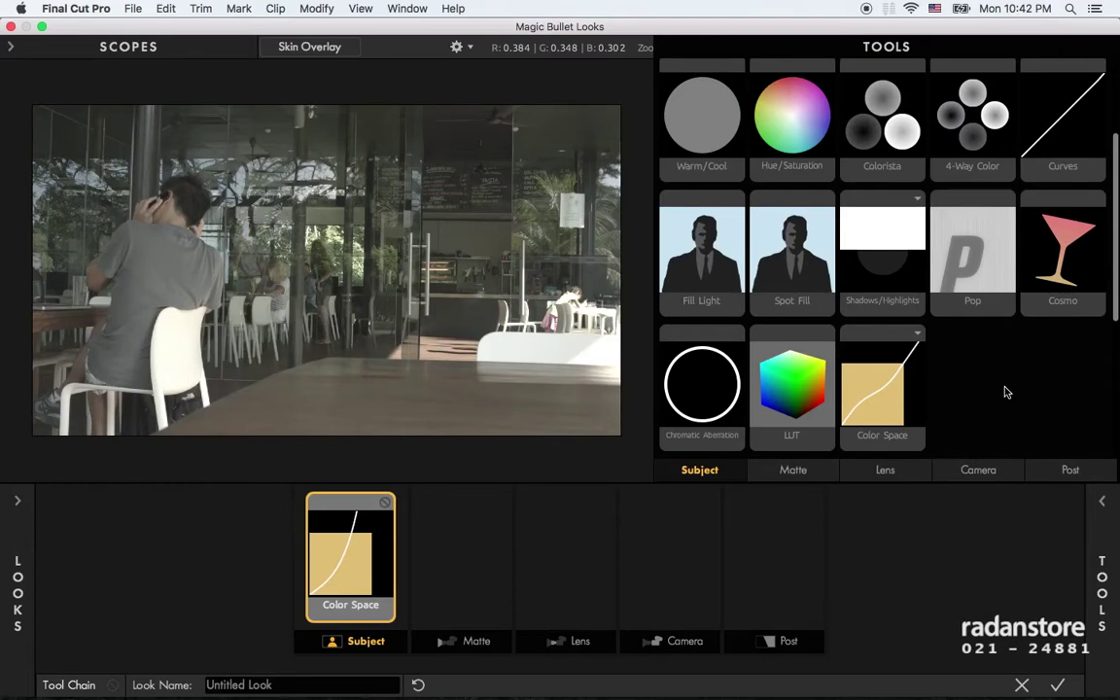
Step: Scroll the Tools library to the Log presets and delete the Color Space tool from the chain
scroll(842, 412, "down", 1)
scroll(909, 406, "down", 2)
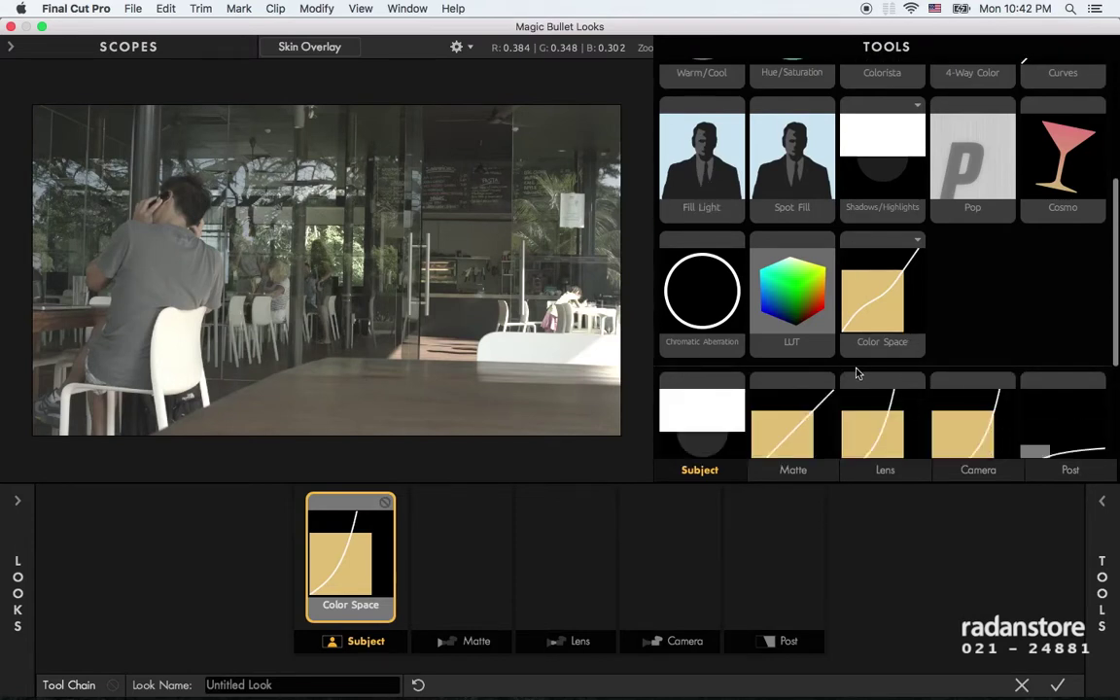
scroll(1042, 362, "down", 3)
scroll(1042, 362, "down", 3)
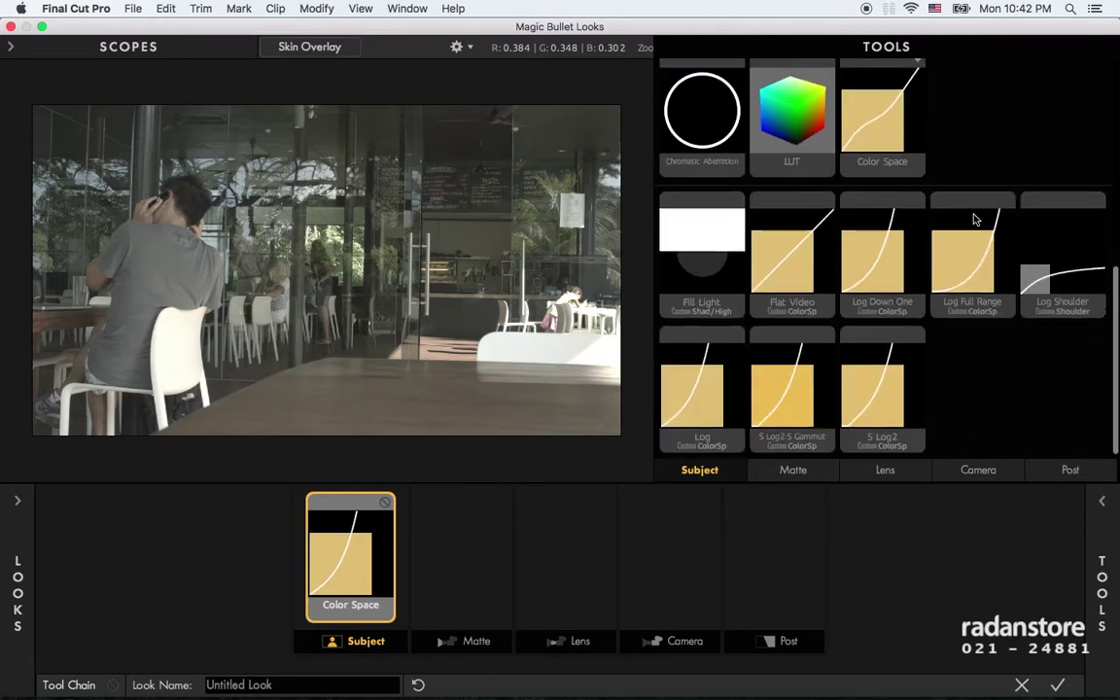
scroll(1115, 420, "up", 1)
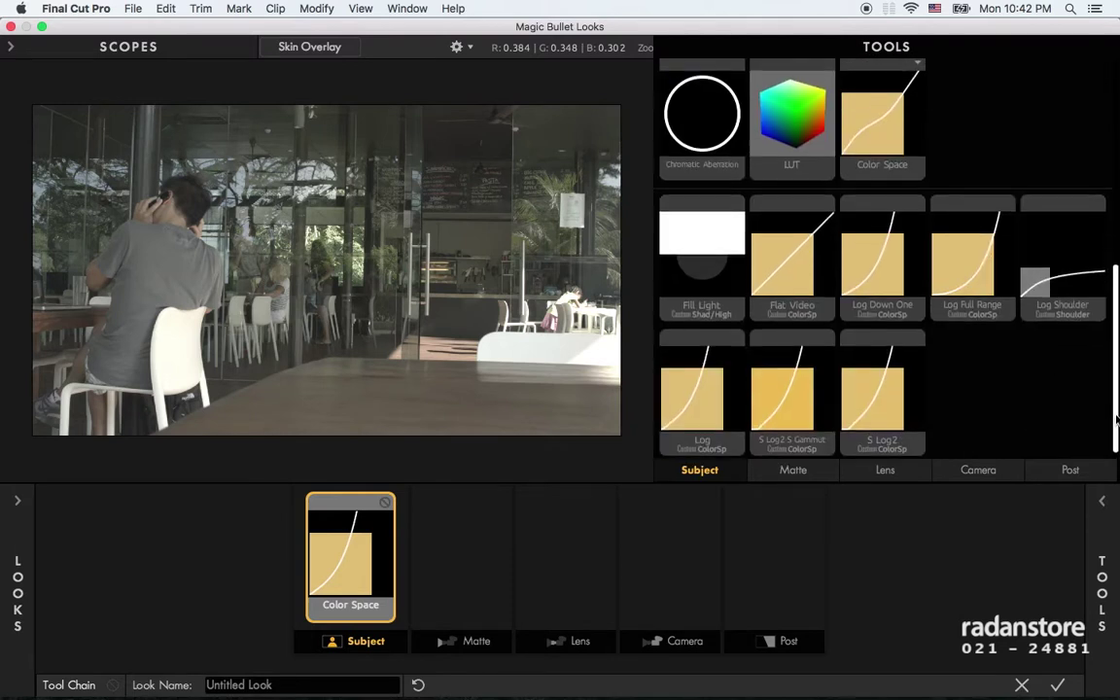
scroll(1116, 420, "down", 1)
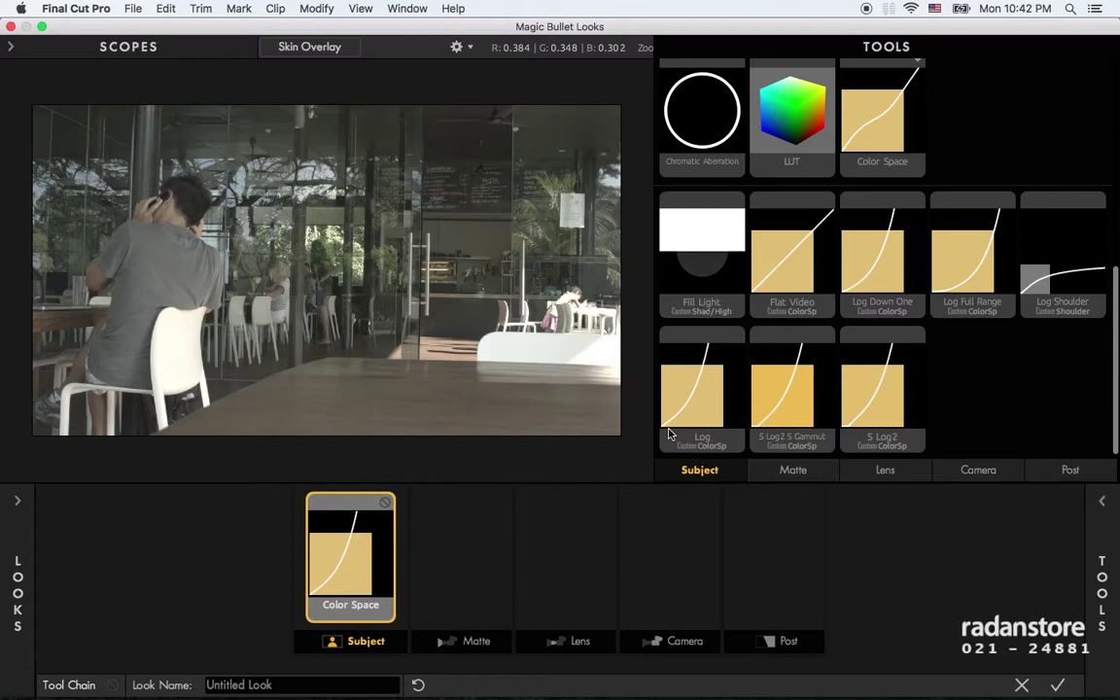
left_click_drag(669, 435, 352, 549)
key("Delete")
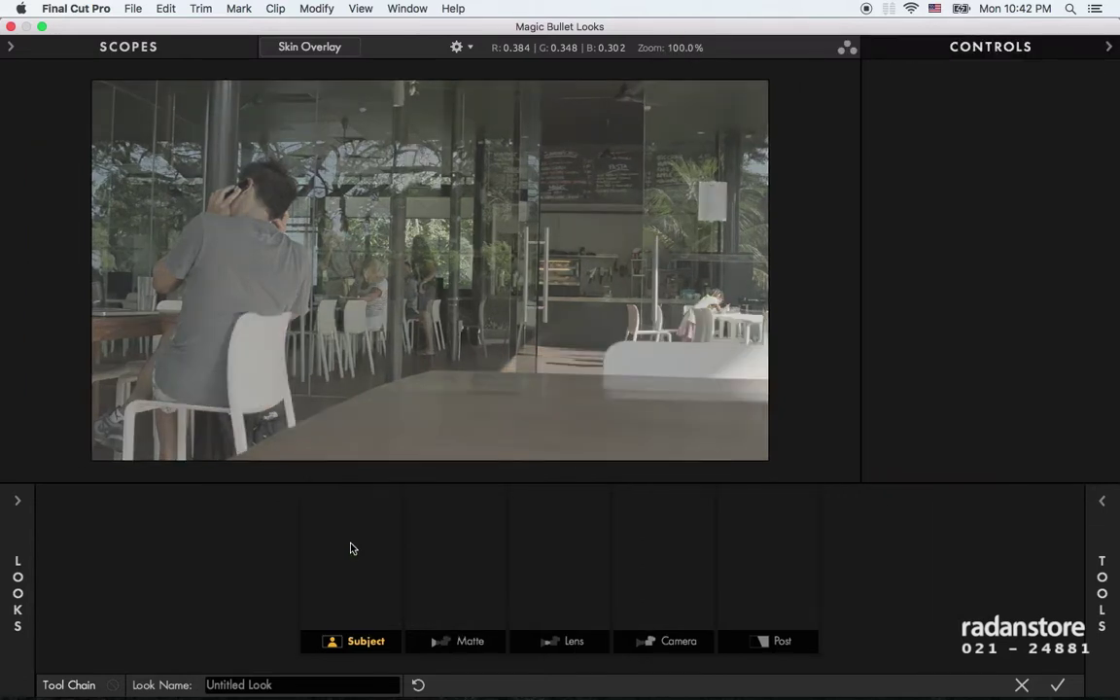
mouse_move(1116, 441)
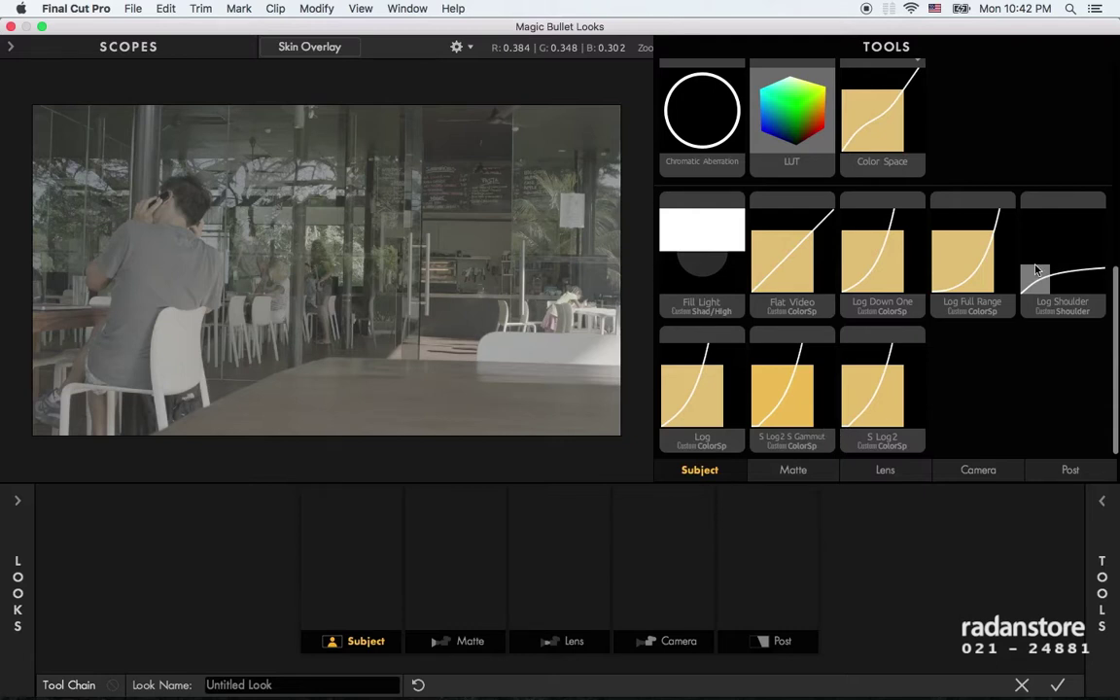
Step: Try the Log Shoulder and Log presets in the Subject stage, removing each
left_click_drag(1036, 272, 335, 552)
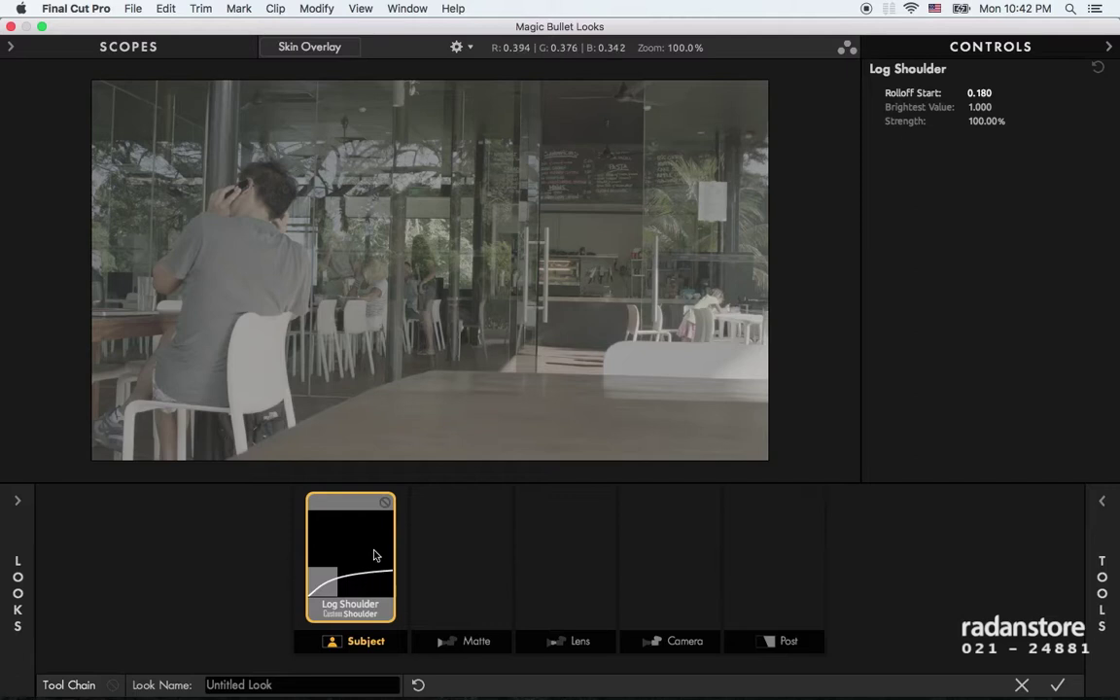
left_click_drag(375, 556, 231, 328)
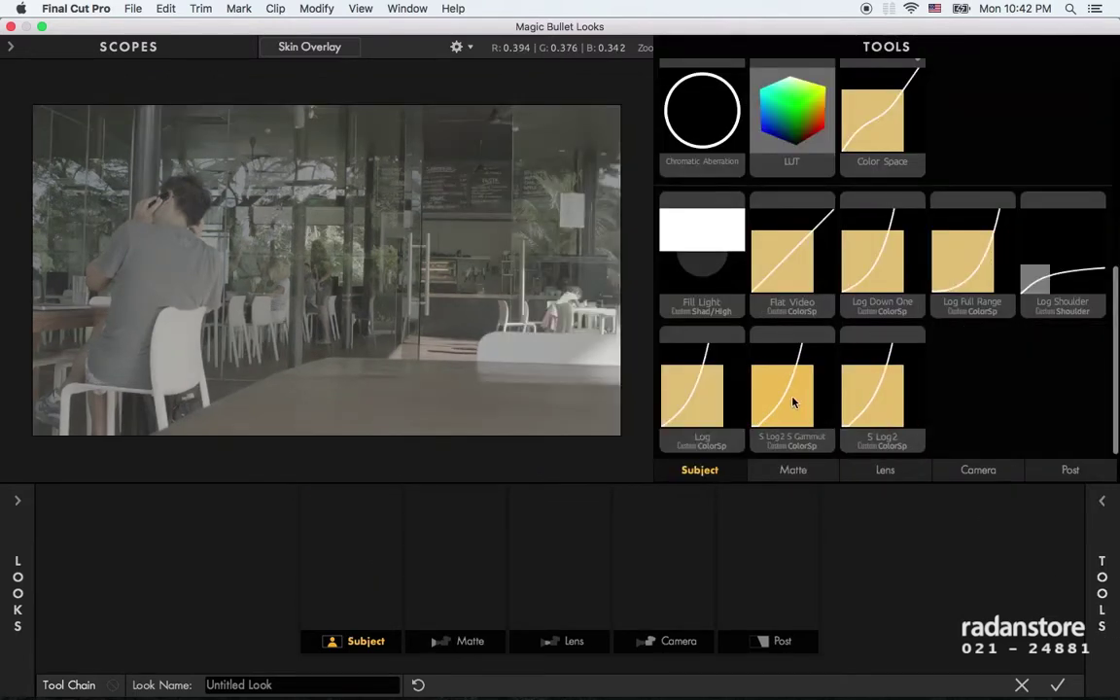
left_click_drag(703, 399, 362, 549)
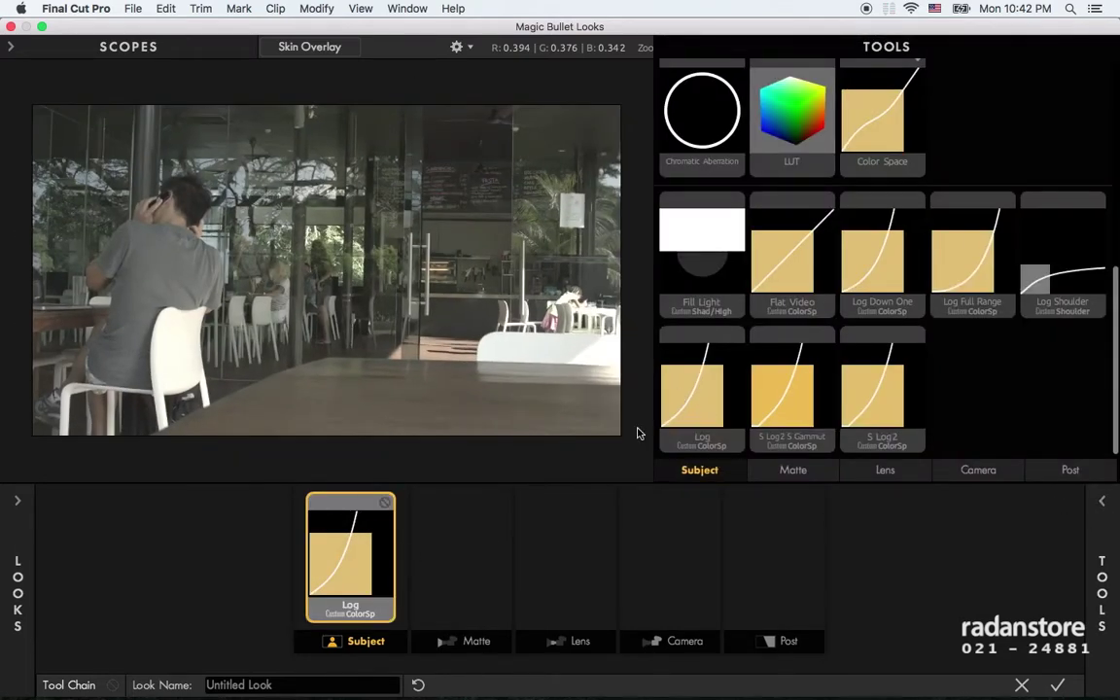
key("Delete")
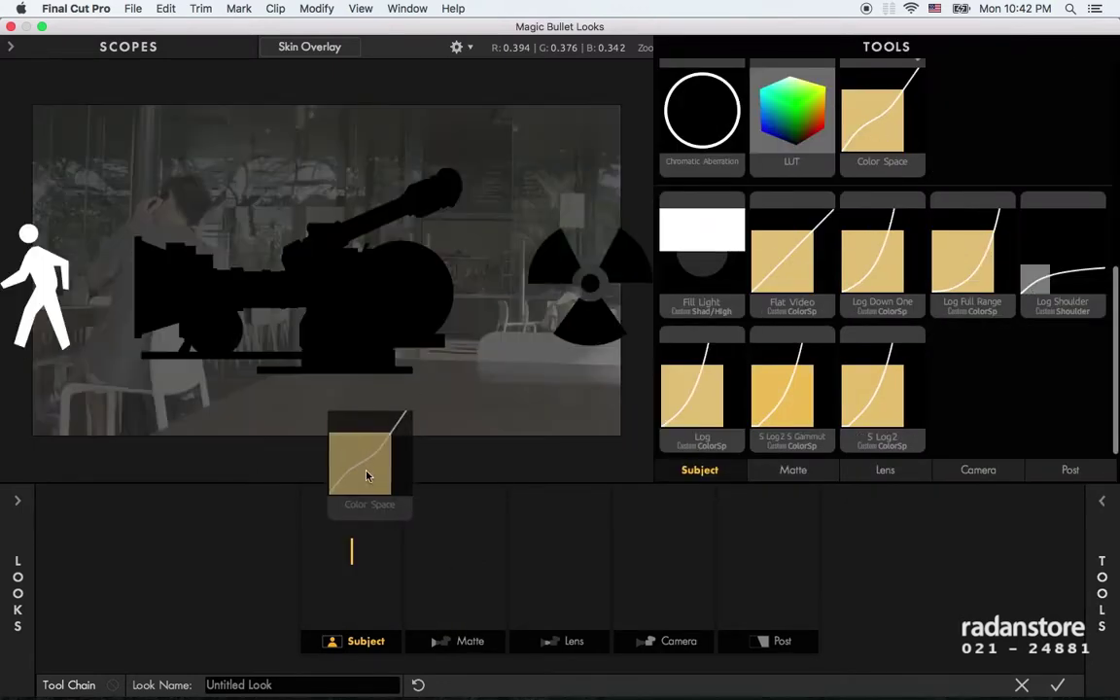
Step: Add a Color Space tool to the Subject stage with Source set to Log
left_click_drag(910, 144, 350, 550)
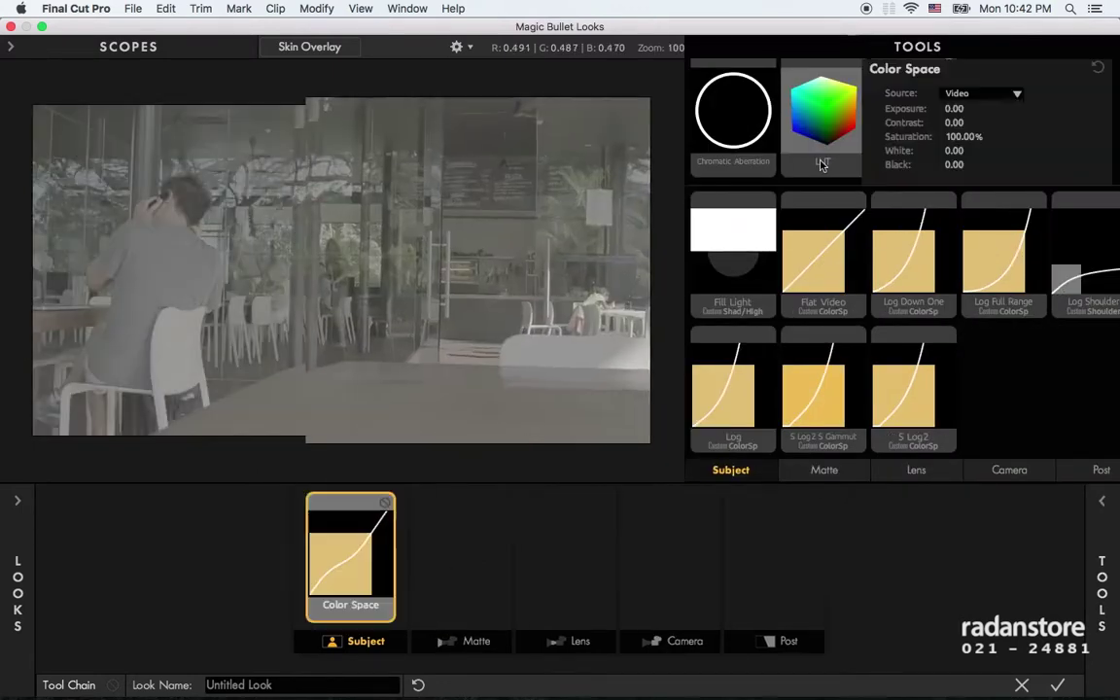
left_click(968, 97)
left_click(961, 142)
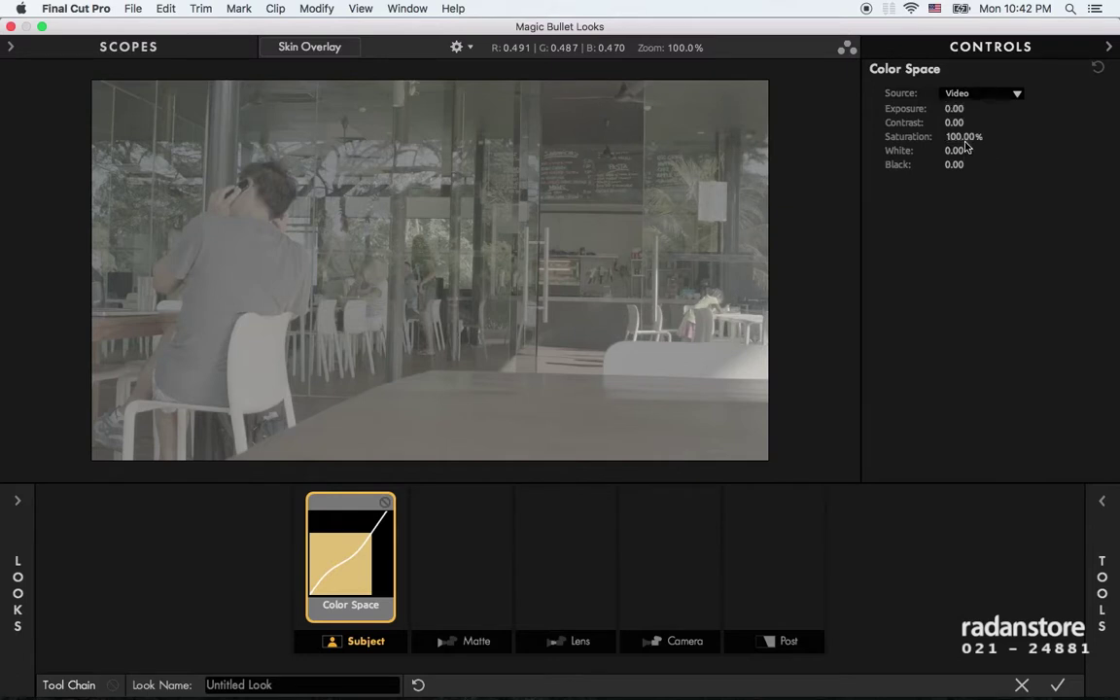
mouse_move(976, 358)
scroll(976, 358, "up", 5)
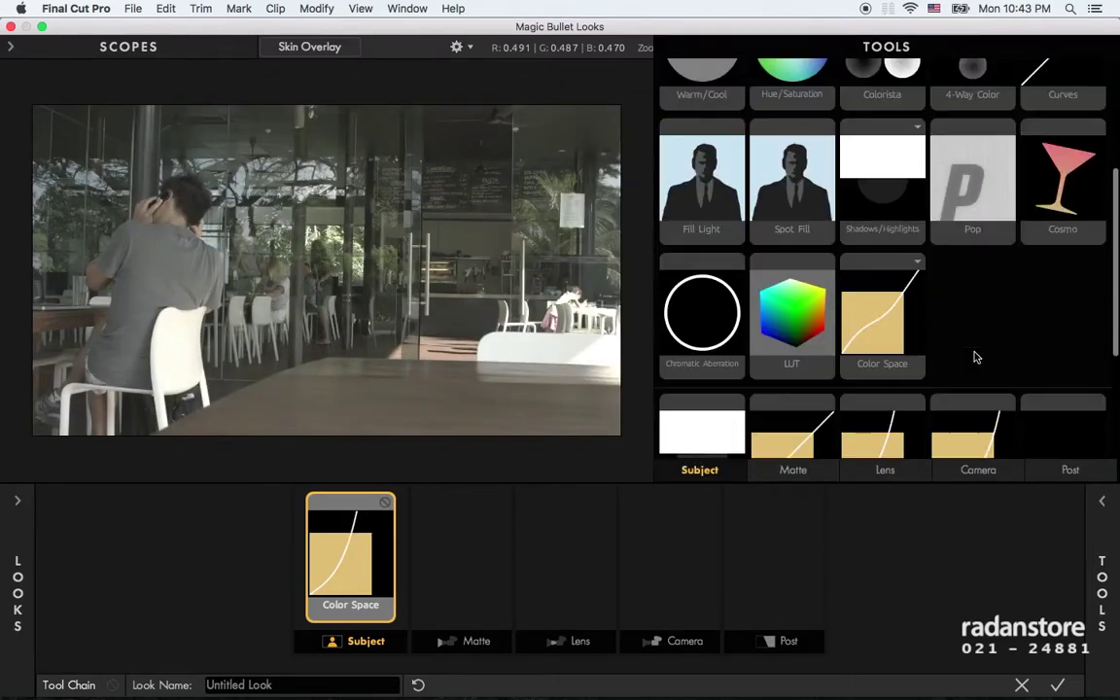
scroll(976, 358, "up", 2)
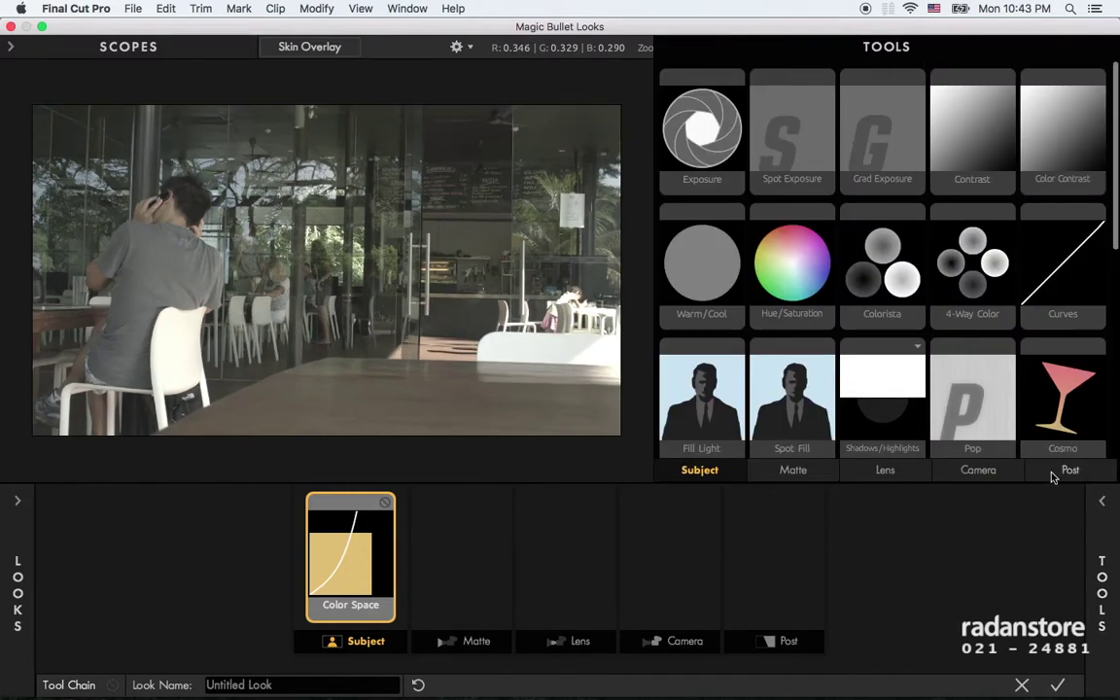
left_click(696, 144)
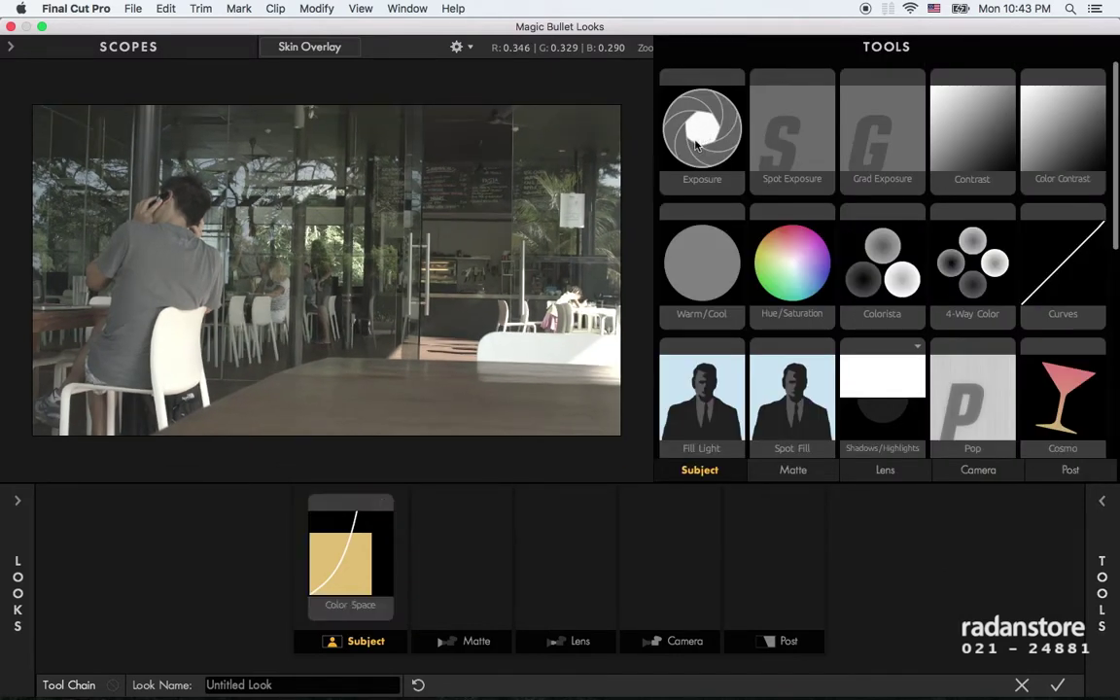
left_click_drag(696, 144, 60, 302)
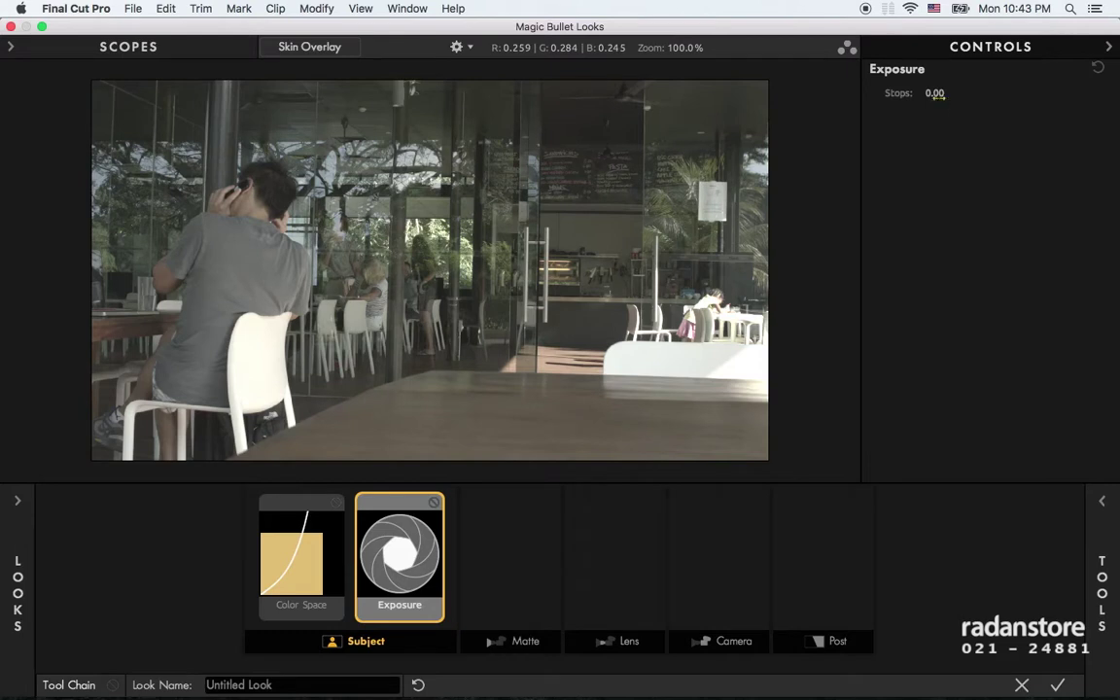
left_click_drag(935, 94, 909, 94)
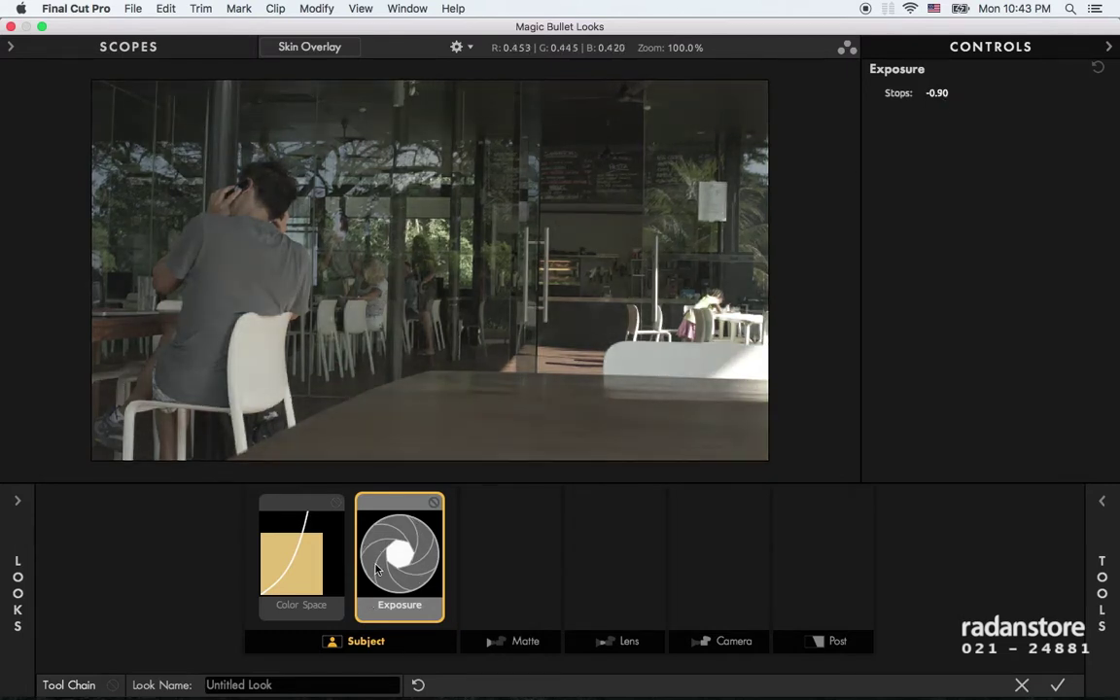
key("Delete")
mouse_move(1102, 593)
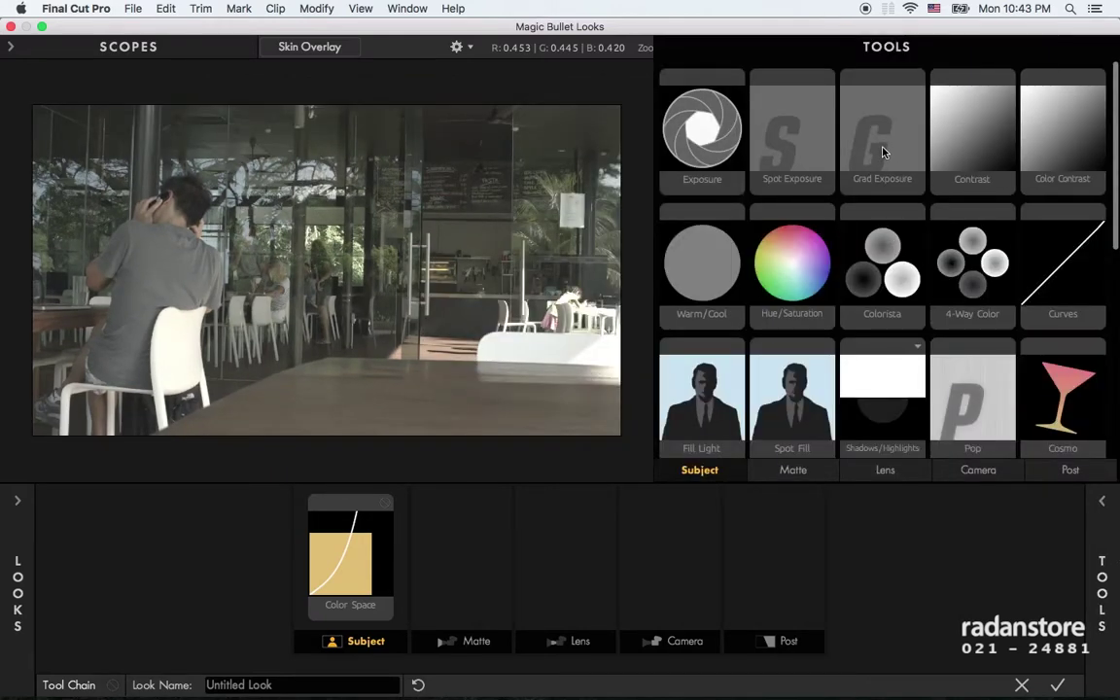
Step: Add Grad Exposure to the Subject chain, tilt its guide, and set Stops to -1.50
left_click_drag(887, 134, 84, 309)
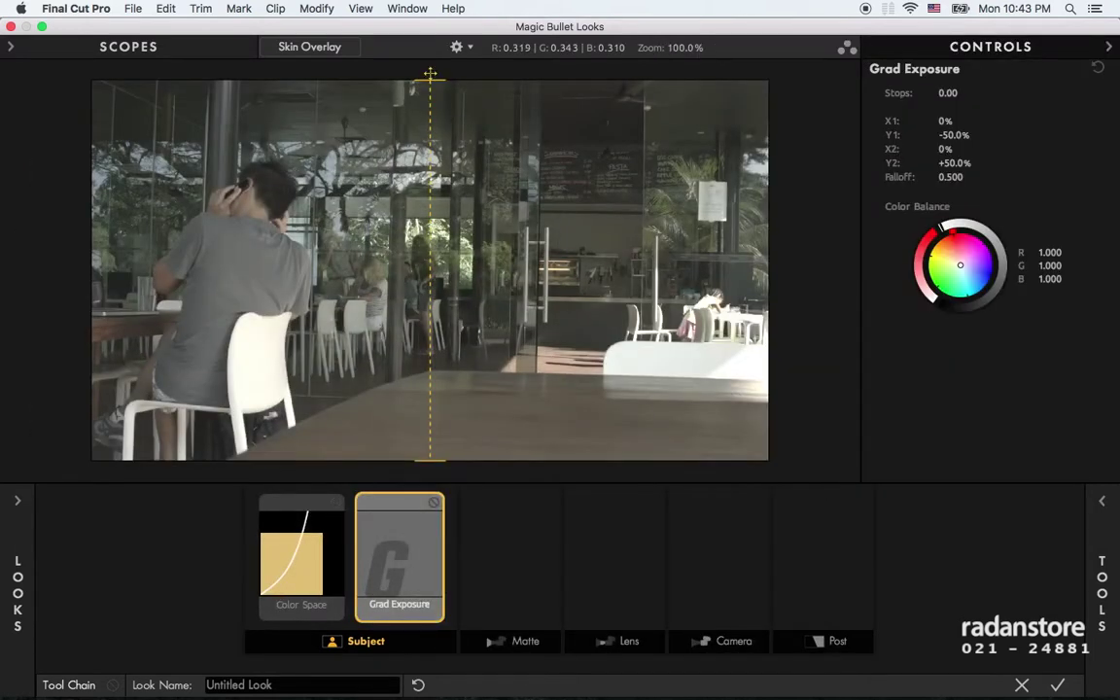
mouse_move(430, 81)
left_mouse_down()
mouse_move(449, 452)
mouse_move(533, 309)
left_mouse_up()
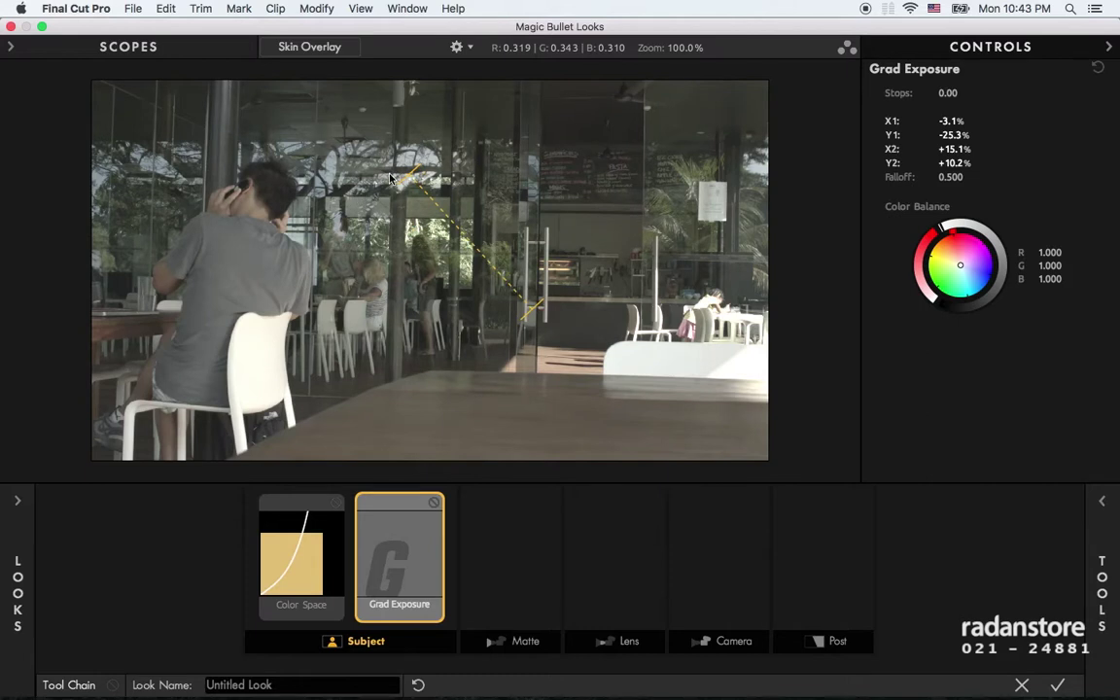
mouse_move(389, 178)
left_mouse_down()
mouse_move(288, 308)
mouse_move(355, 248)
left_mouse_up()
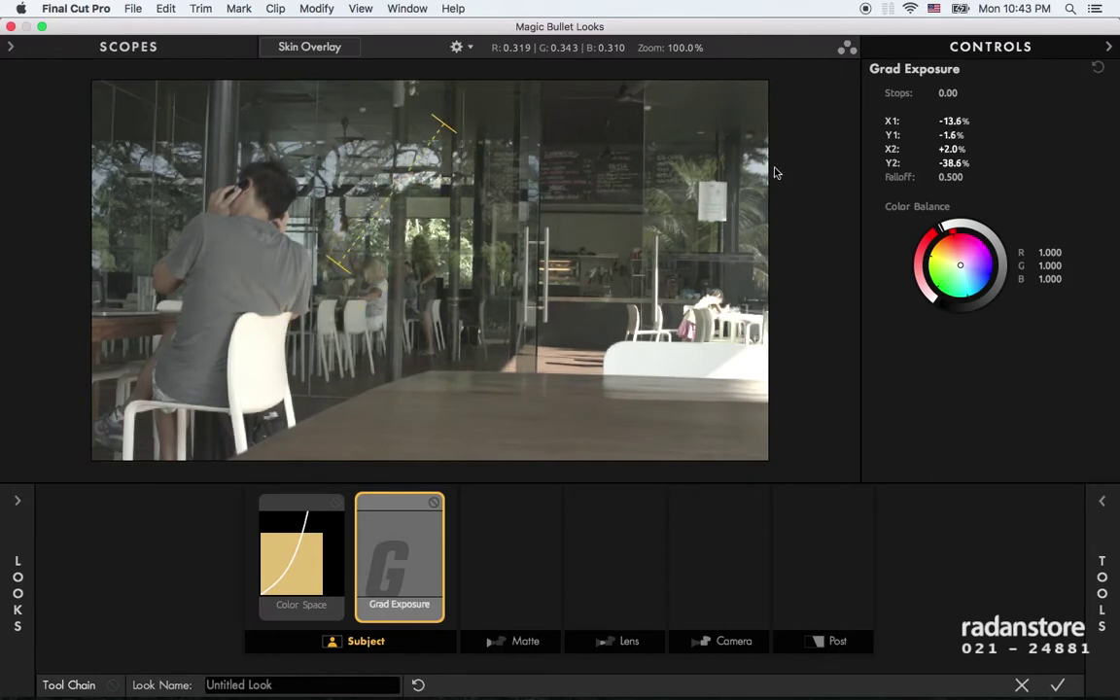
left_click_drag(958, 93, 909, 93)
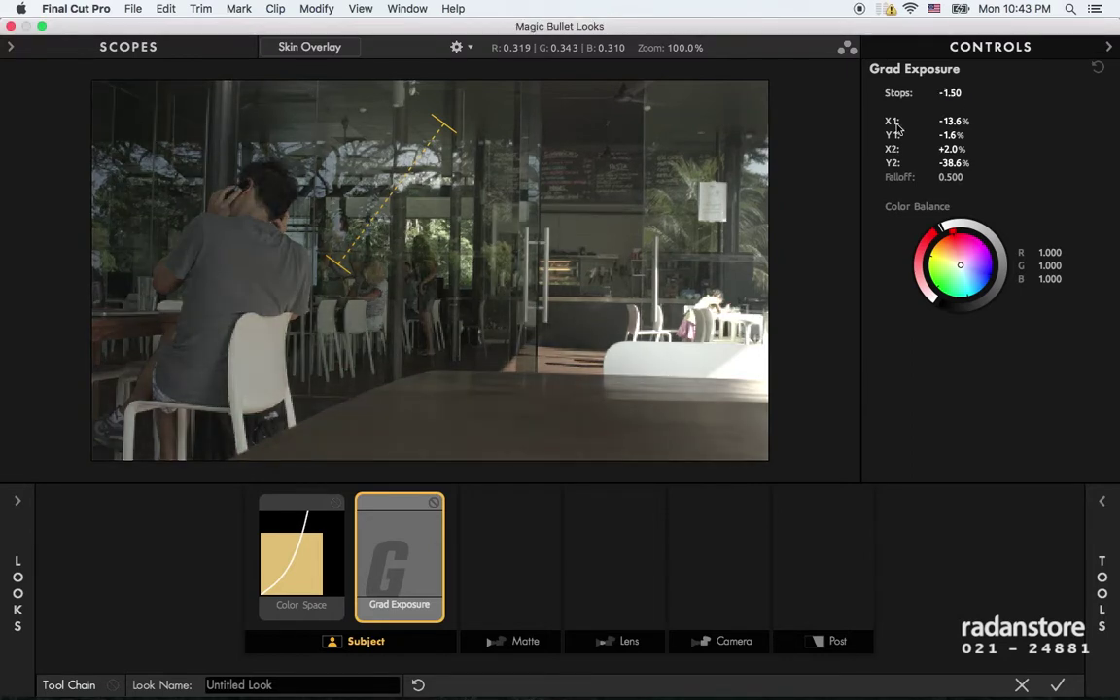
mouse_move(336, 264)
left_mouse_down()
mouse_move(656, 296)
mouse_move(762, 208)
left_mouse_up()
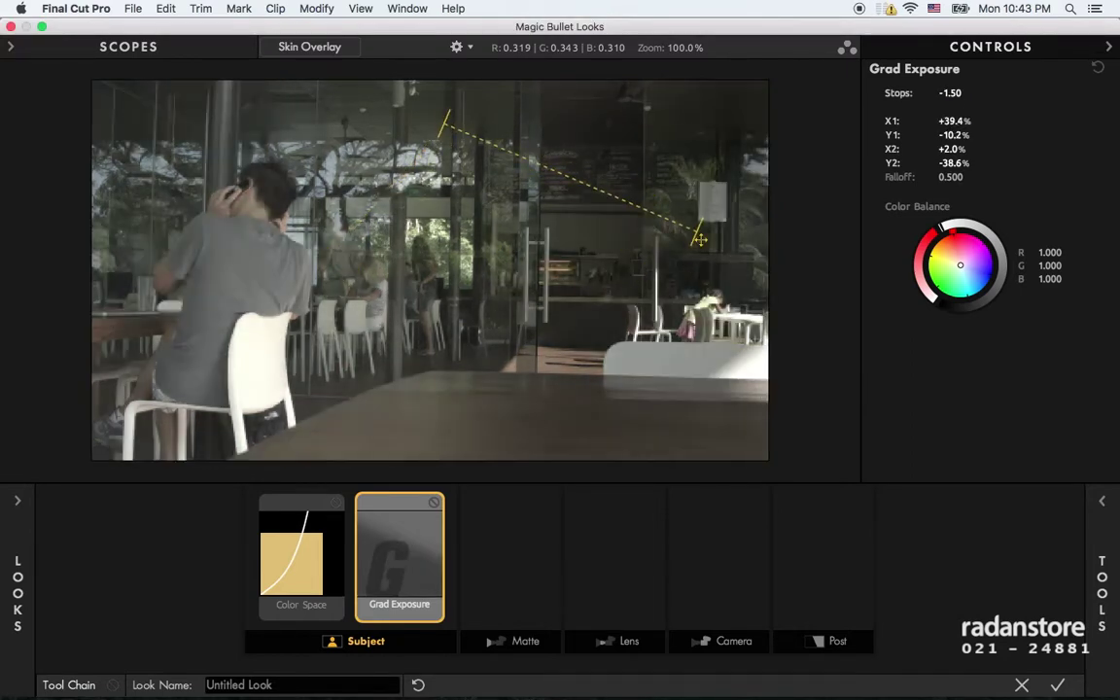
Step: Refine the gradient endpoints so it slants from the table up across the café background
left_click_drag(444, 126, 228, 279)
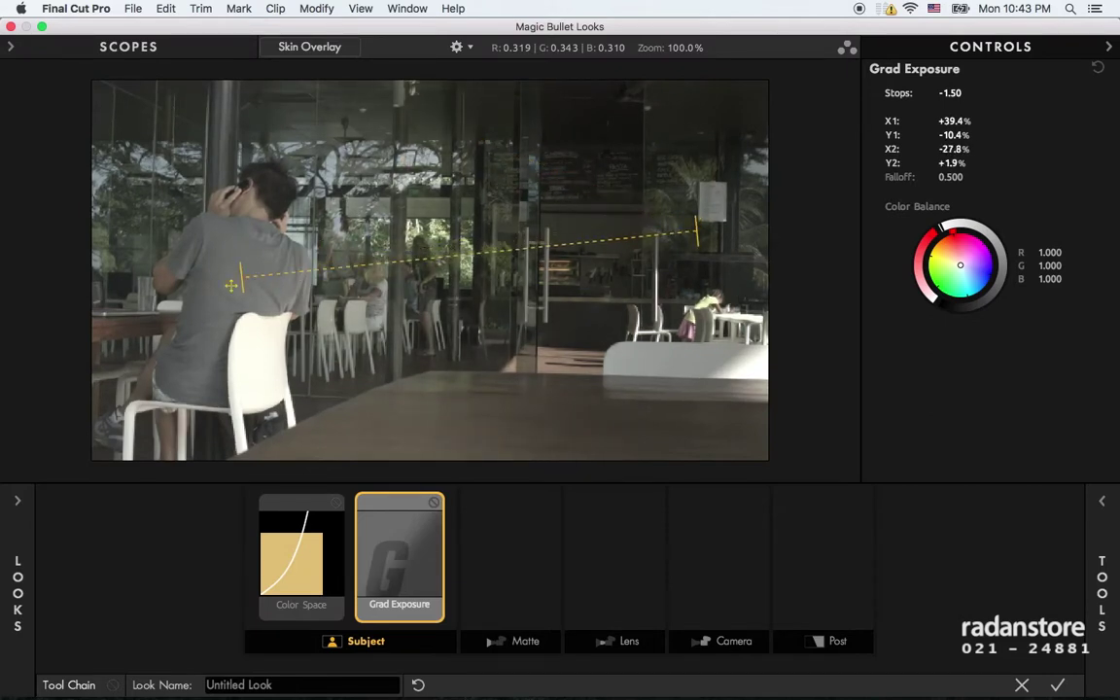
left_click_drag(705, 212, 707, 183)
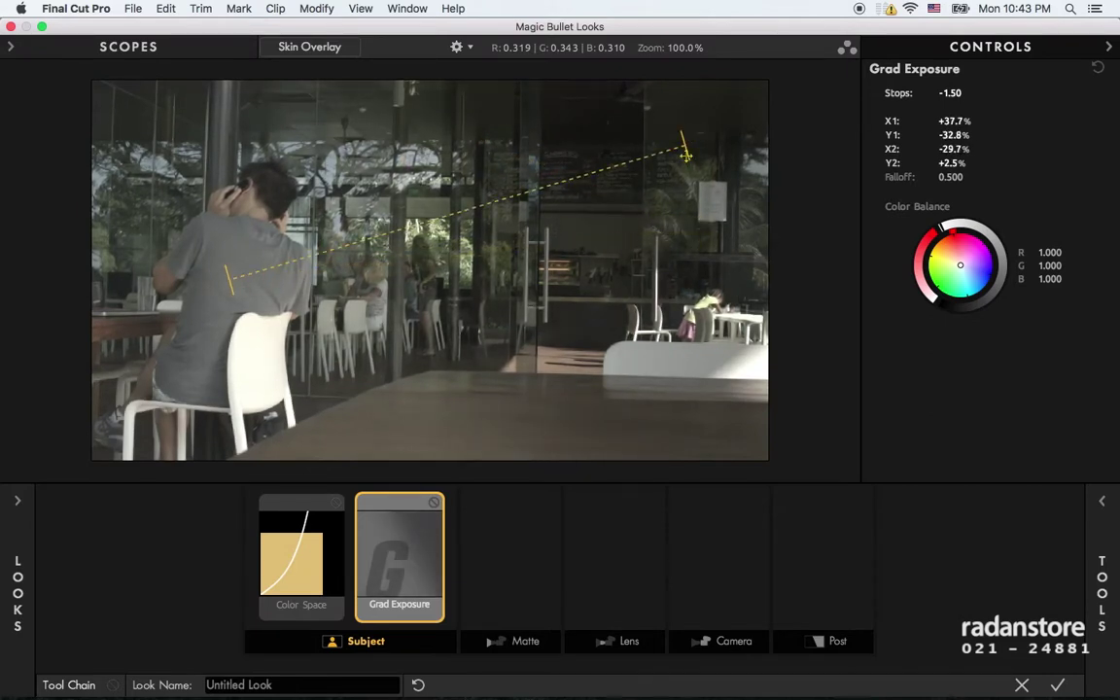
left_click_drag(340, 269, 321, 271)
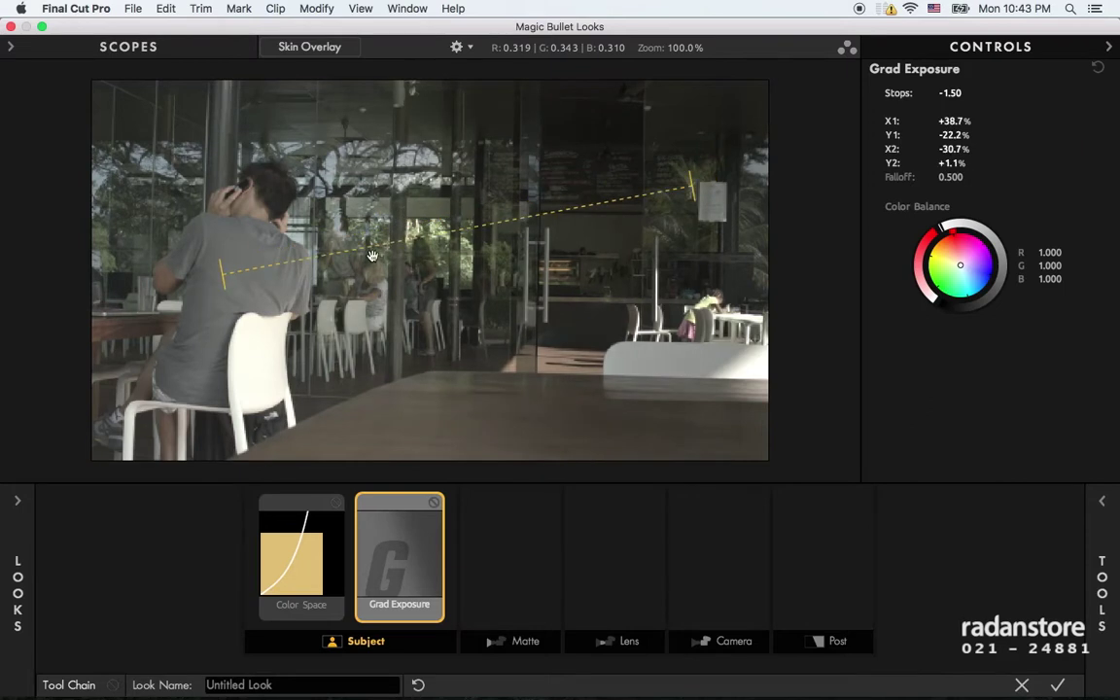
left_click_drag(408, 243, 372, 247)
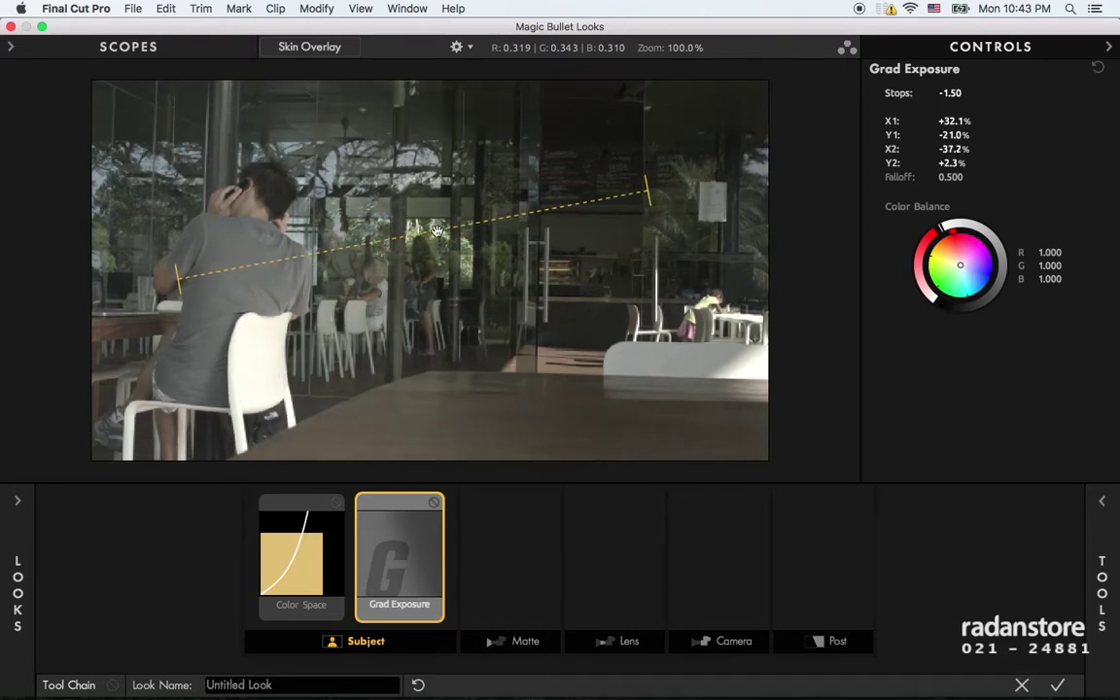
left_click_drag(176, 287, 116, 314)
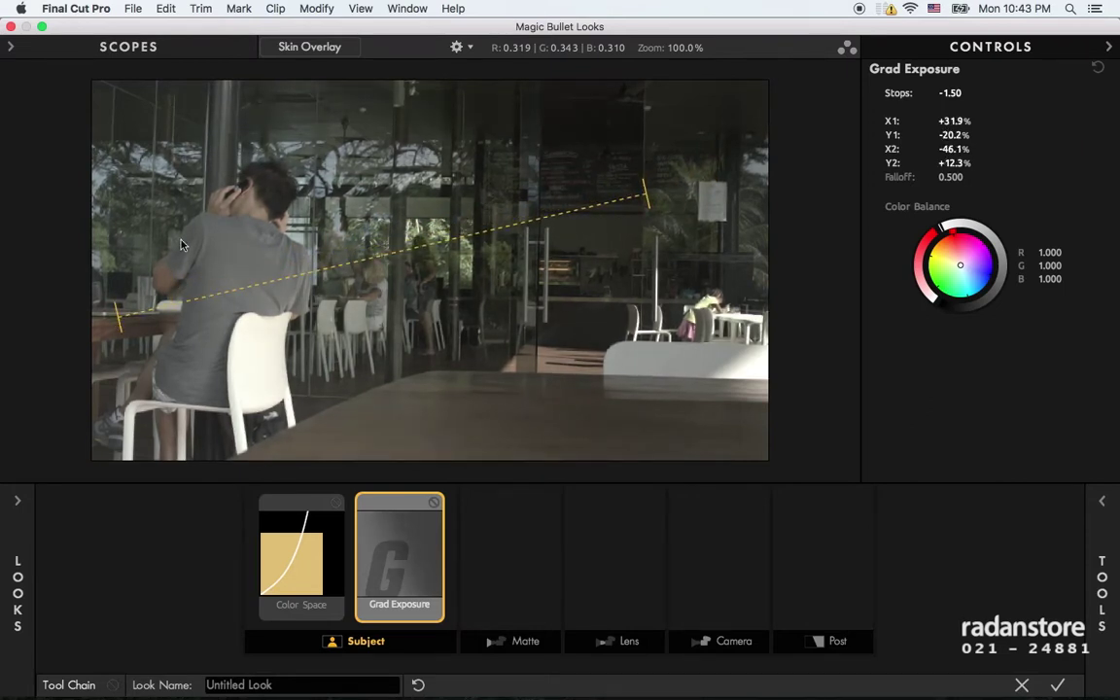
left_click_drag(284, 275, 299, 268)
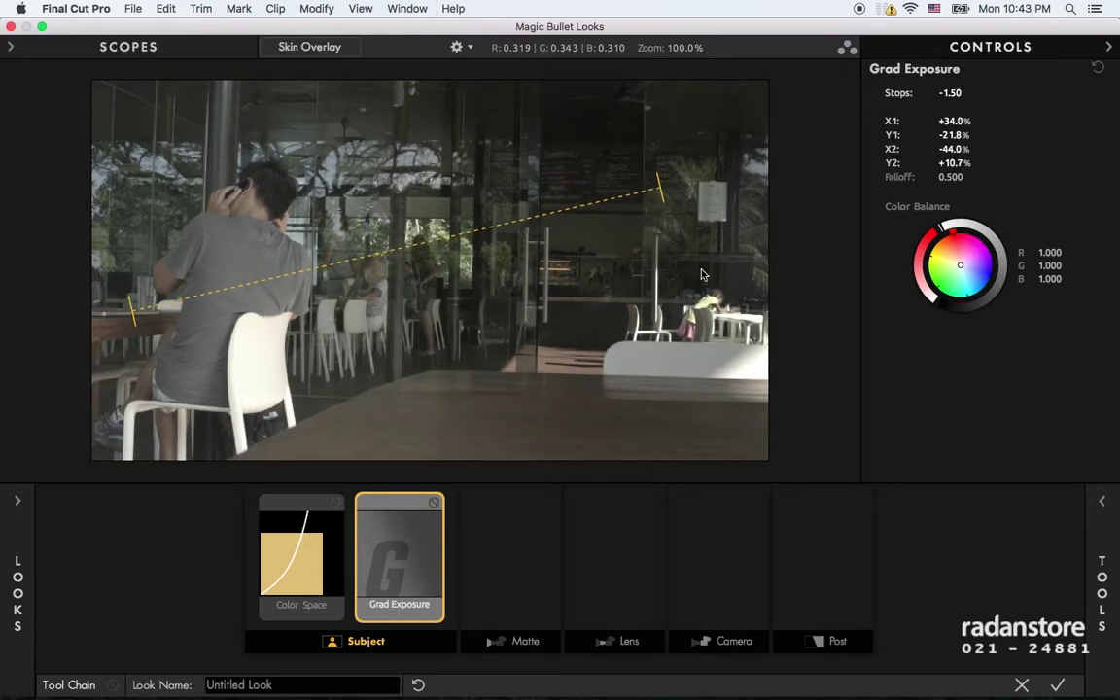
left_click(528, 571)
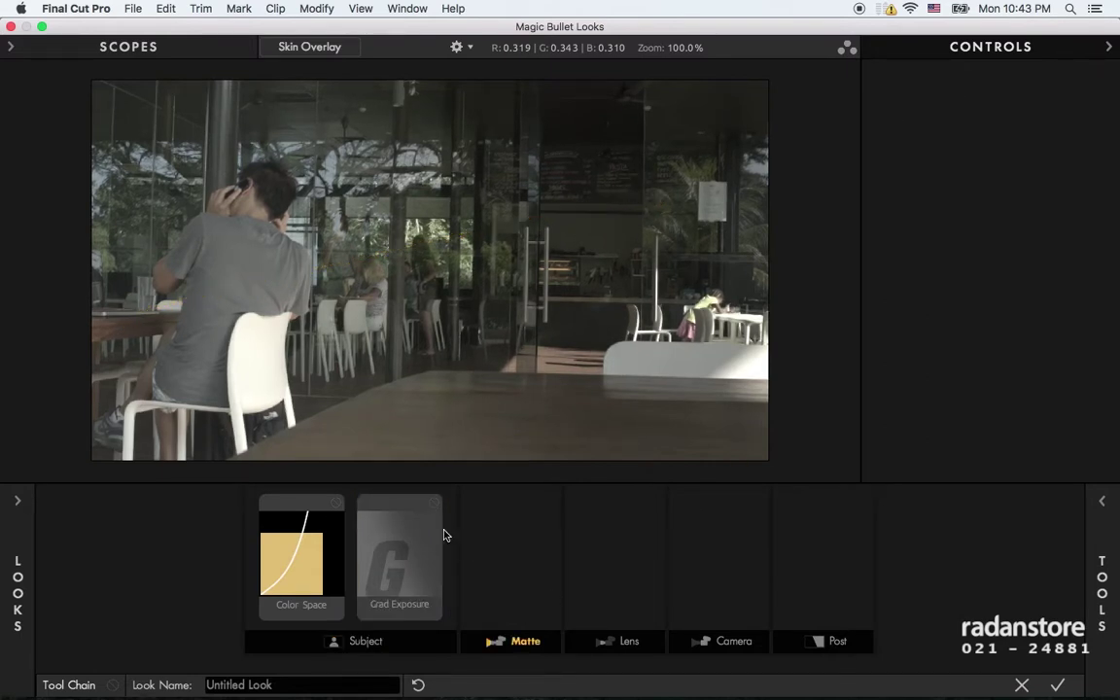
Step: Toggle Grad Exposure to compare, then run its gradient from the man's neck toward the upper right
left_click(436, 502)
left_click(435, 503)
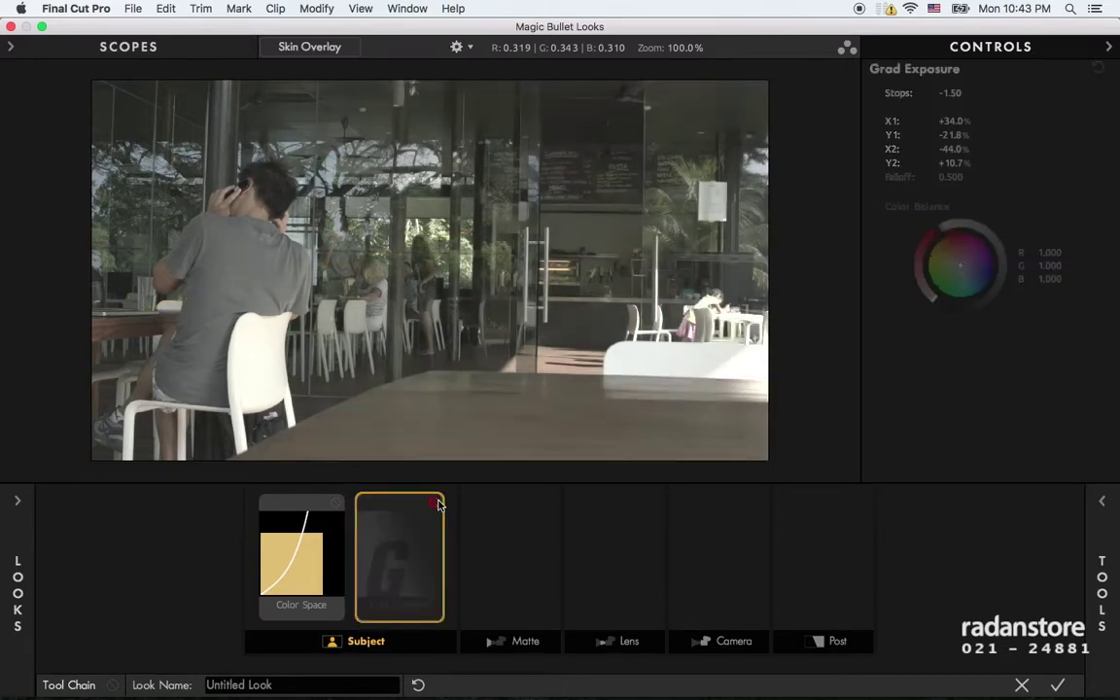
left_click(436, 502)
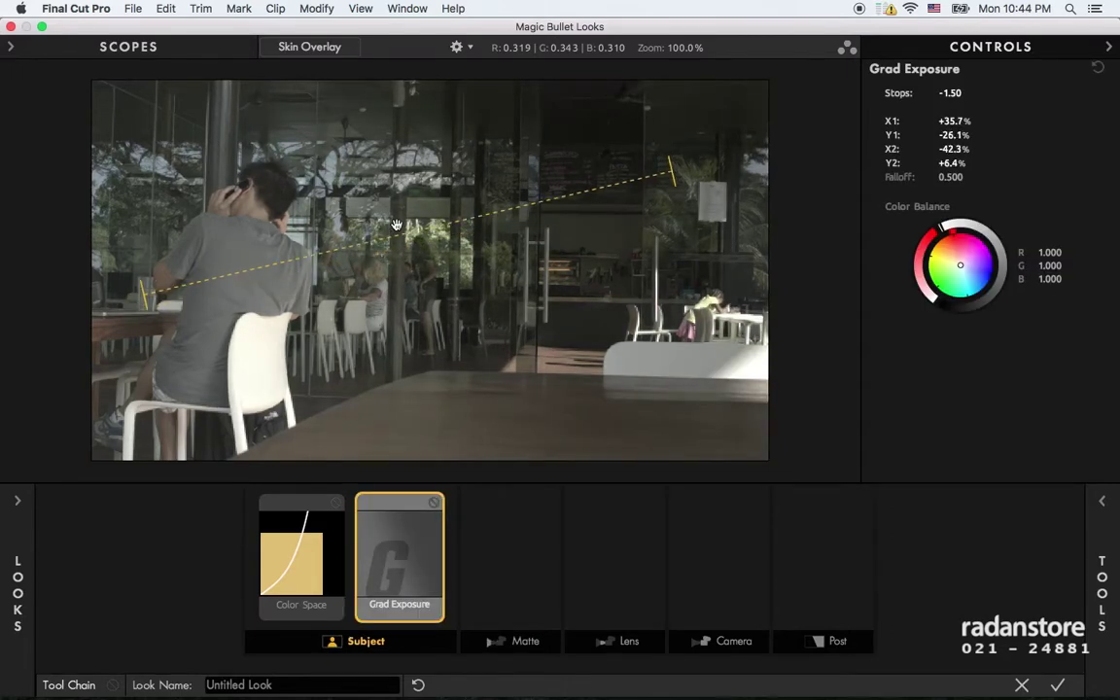
left_click_drag(381, 245, 375, 207)
mouse_move(144, 248)
left_mouse_down()
mouse_move(195, 284)
mouse_move(284, 221)
left_mouse_up()
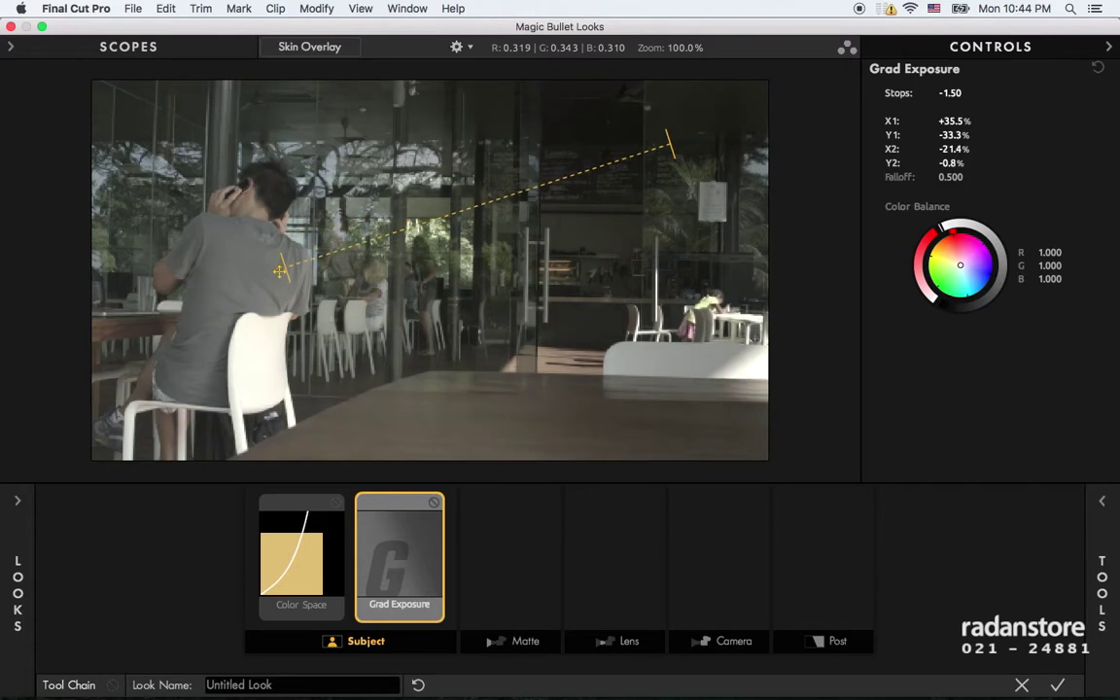
left_click_drag(463, 173, 557, 178)
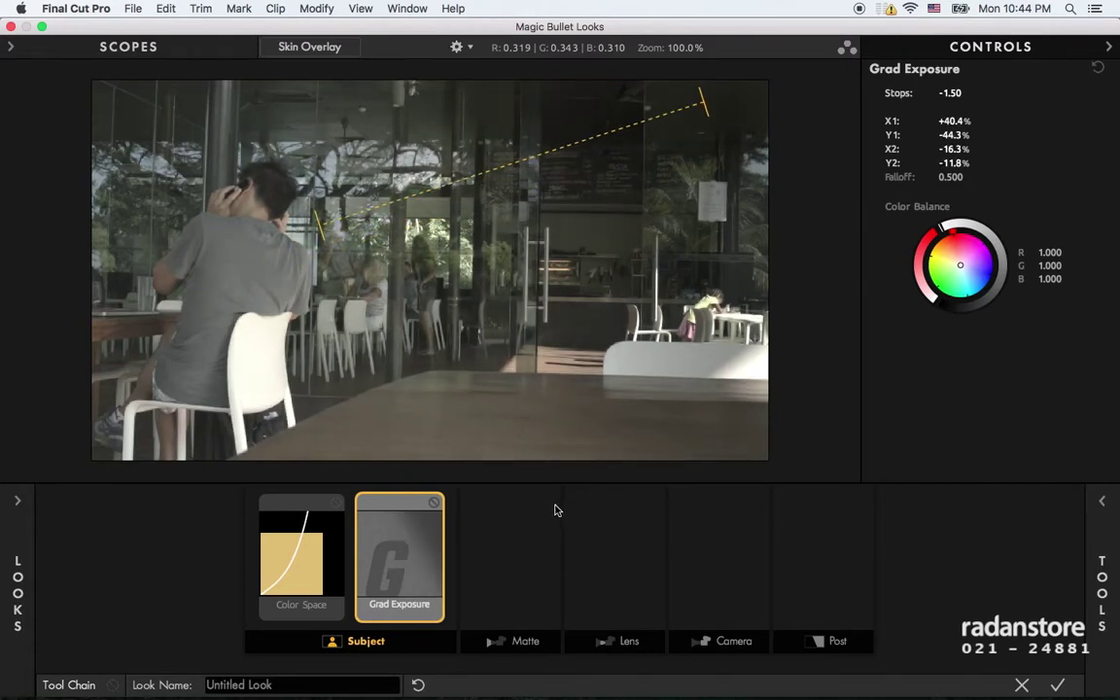
left_click_drag(302, 218, 249, 227)
left_click_drag(702, 103, 702, 125)
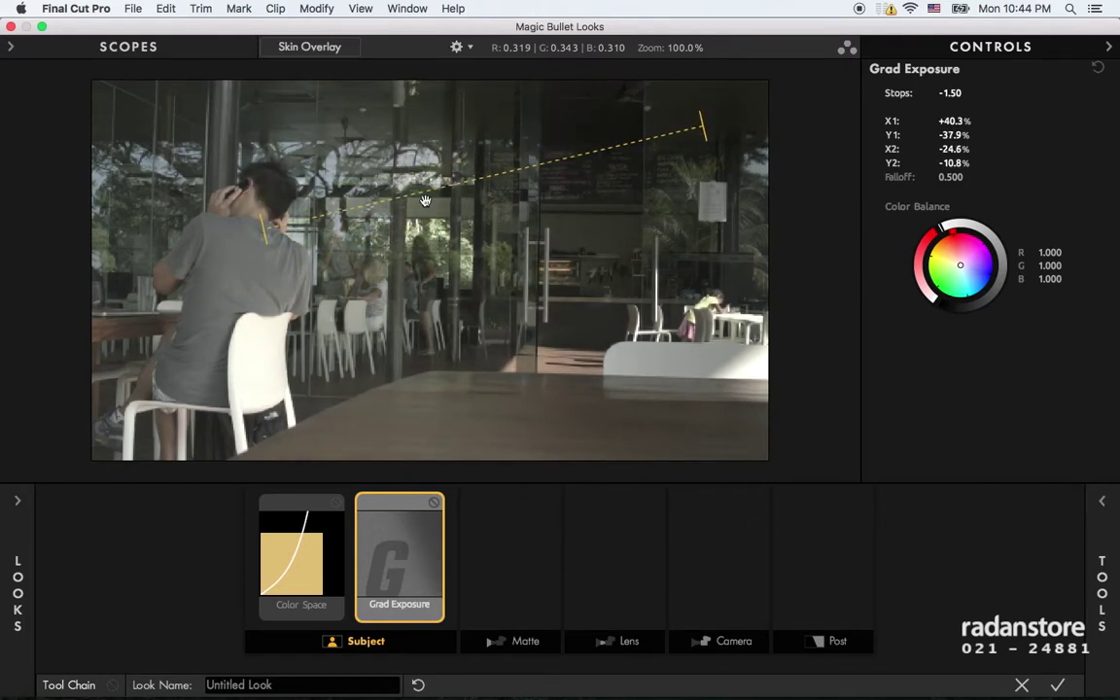
Step: Tint the darkened gradient area blue and push its top end toward the top-right corner
mouse_move(992, 270)
left_mouse_down()
mouse_move(965, 270)
mouse_move(973, 280)
left_mouse_up()
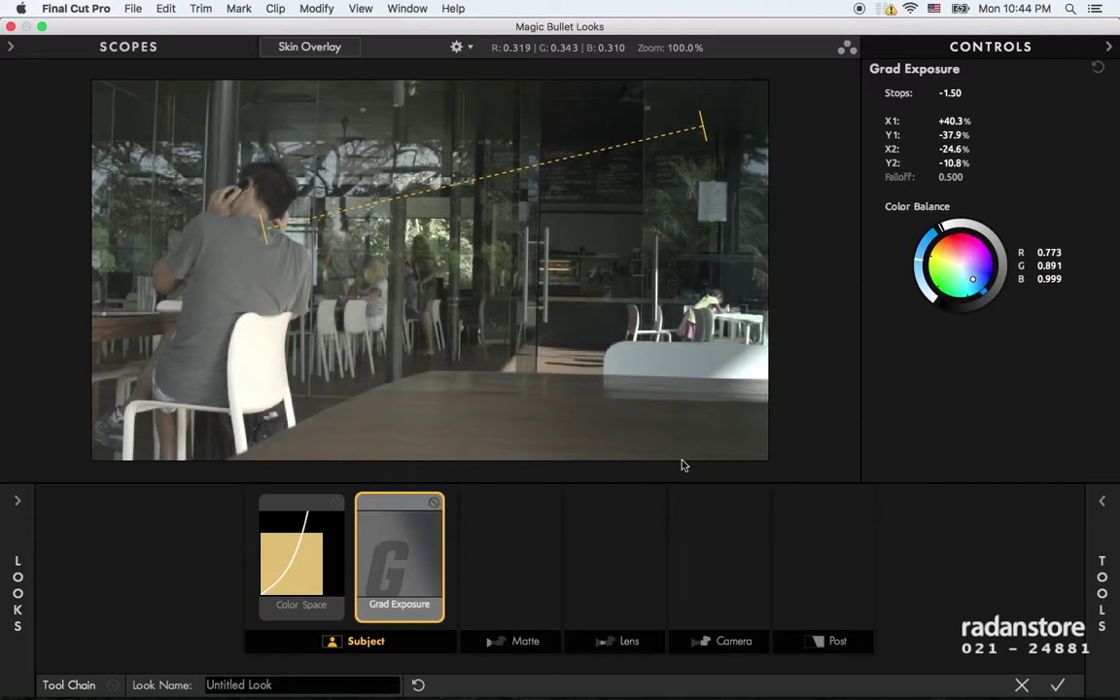
left_click(520, 560)
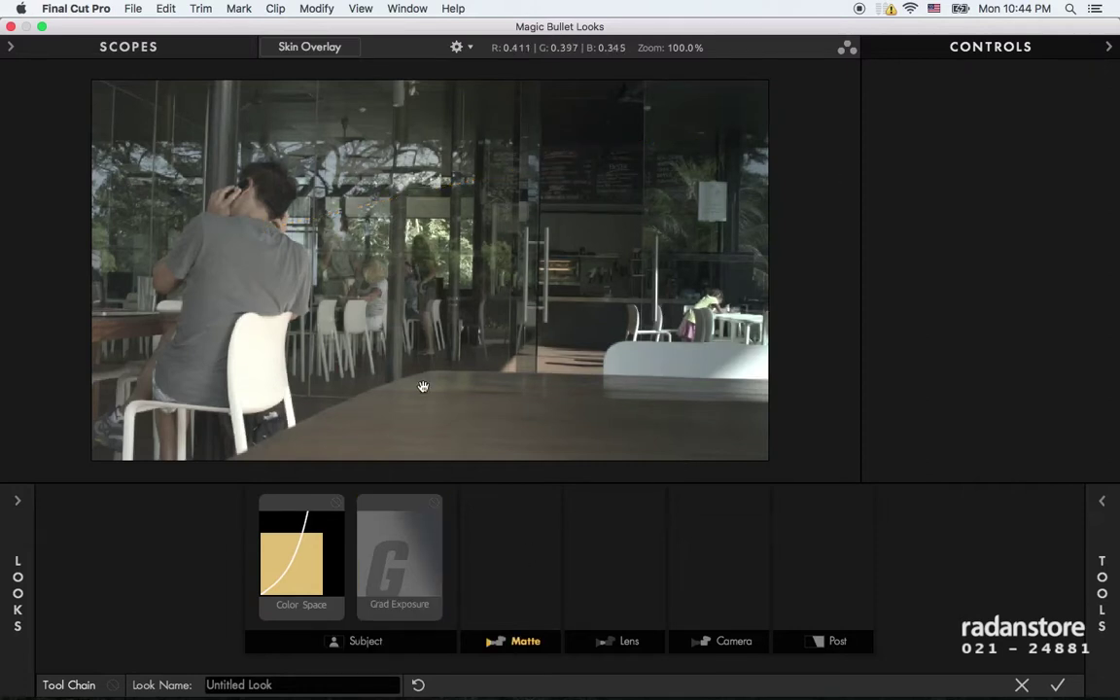
left_click(420, 560)
left_click(474, 542)
left_click(434, 504)
left_click(435, 504)
left_click(435, 504)
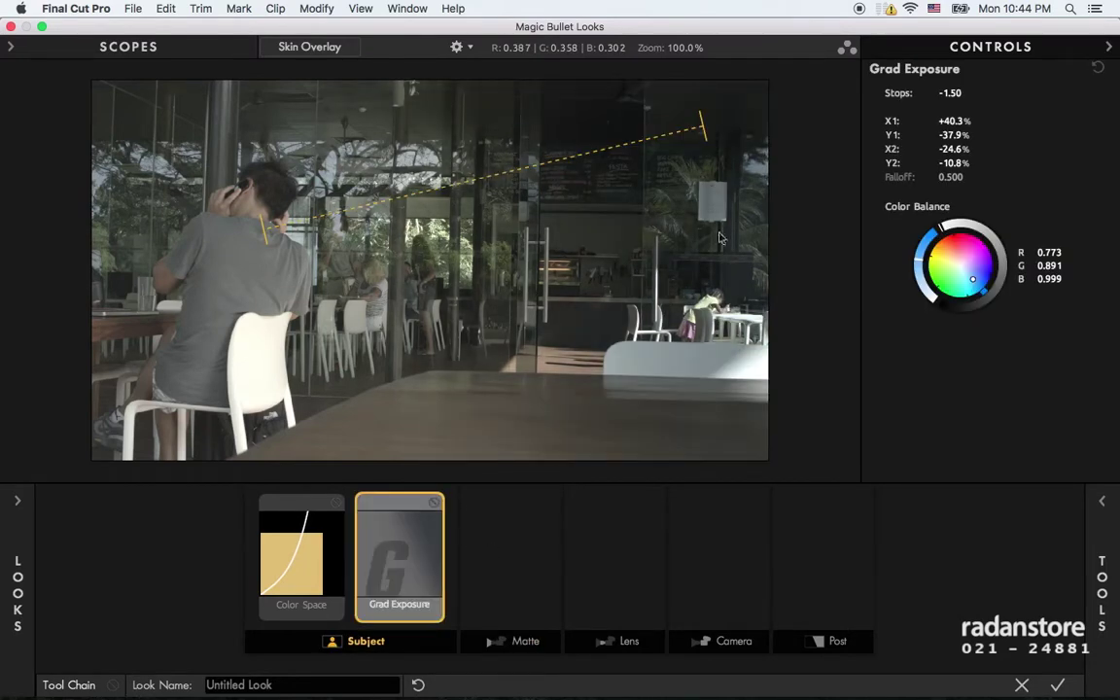
left_click_drag(698, 127, 716, 97)
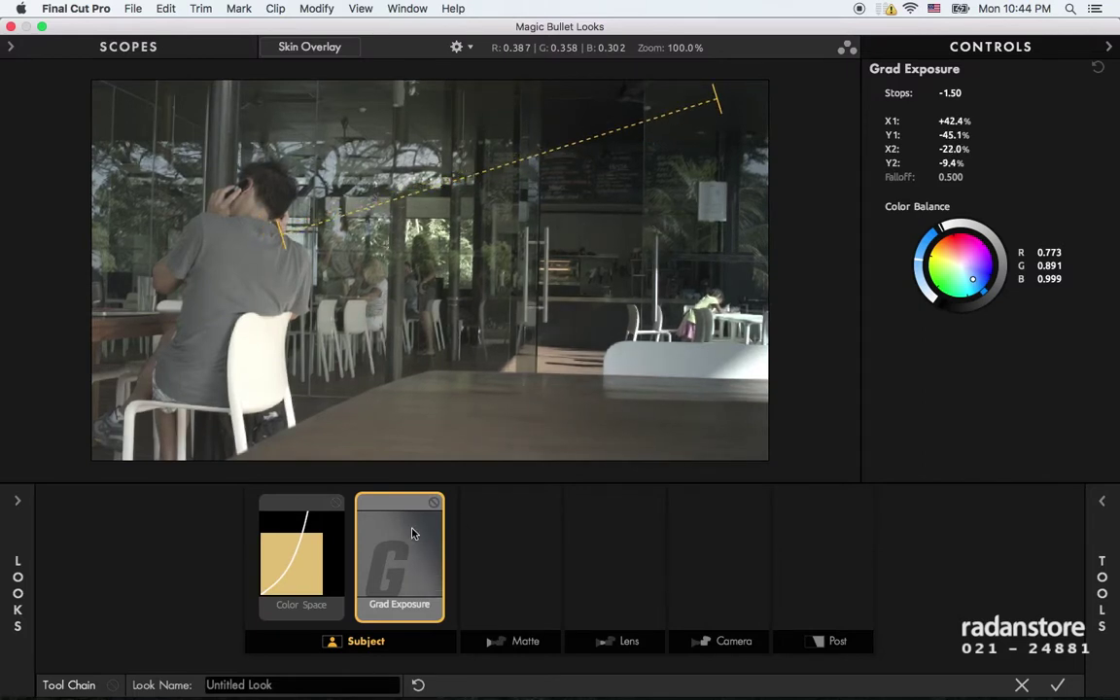
mouse_move(1116, 533)
Step: Replace Grad Exposure with Color Contrast, testing Exposure Compensation (reset to 0.00) and a slightly raised Pivot
key("Delete")
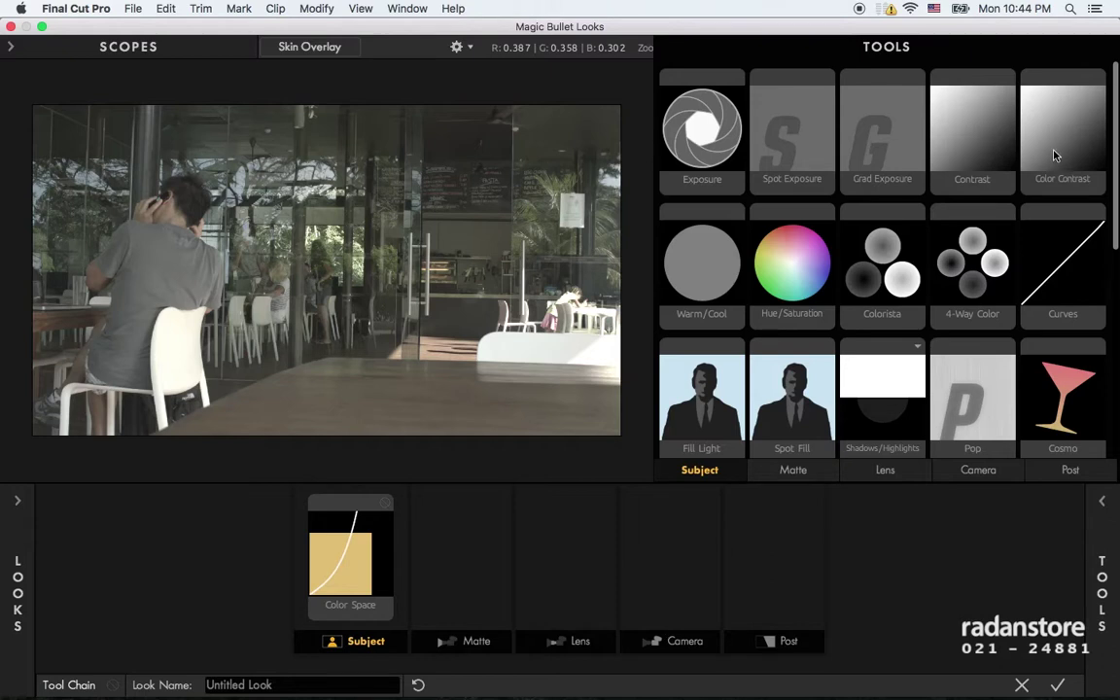
left_click_drag(1055, 155, 433, 558)
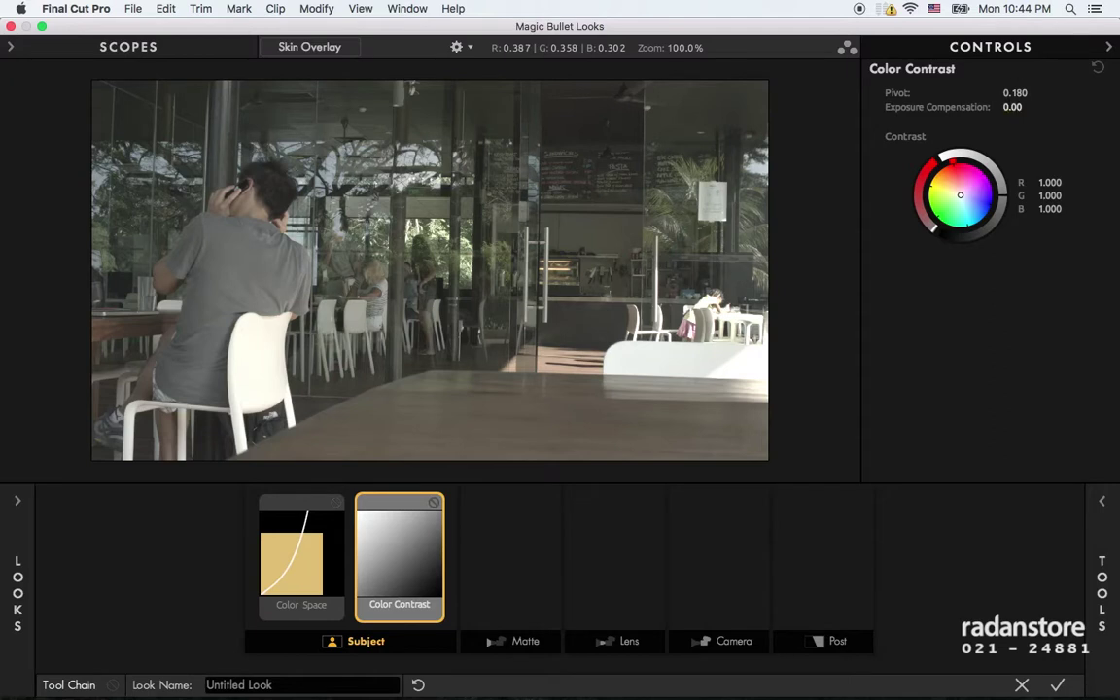
left_click_drag(1012, 107, 1006, 107)
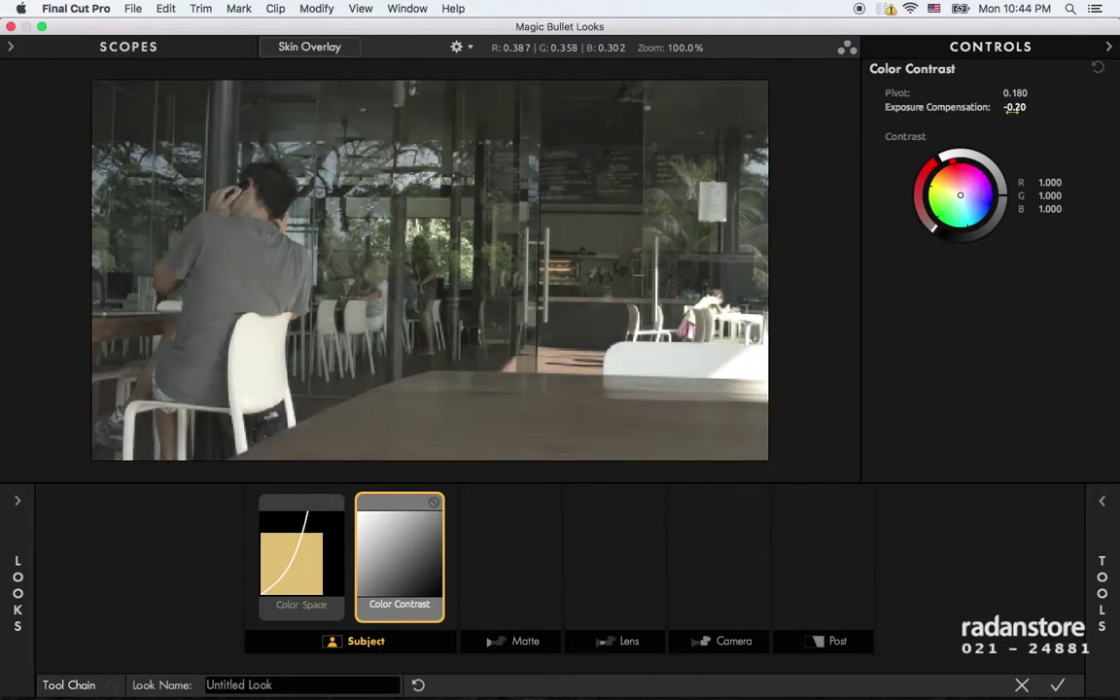
key("super+z")
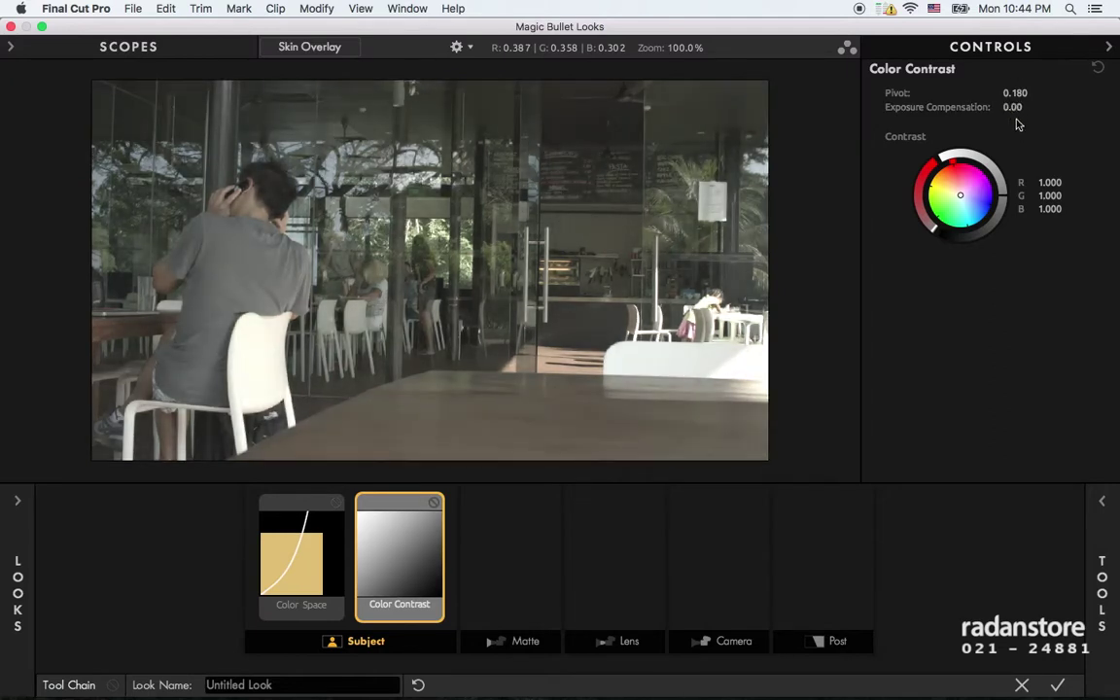
left_click_drag(1014, 93, 1009, 92)
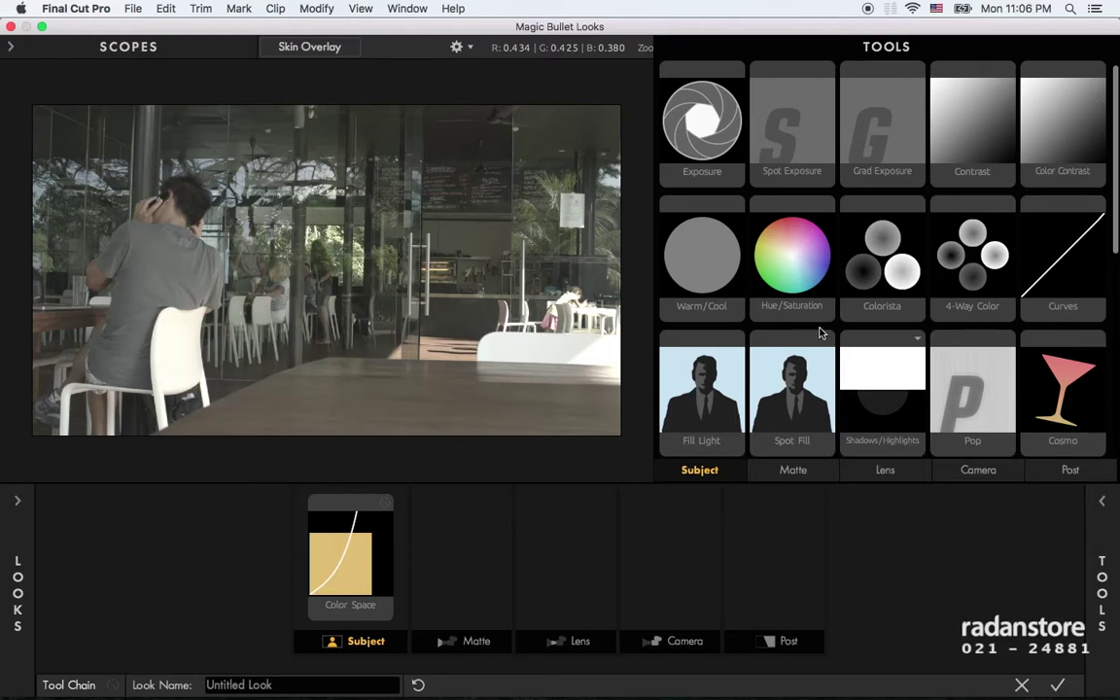
Step: Add the Pop tool to the Subject chain, test a slightly higher amount, then remove it
scroll(965, 362, "down", 3)
scroll(1036, 368, "down", 2)
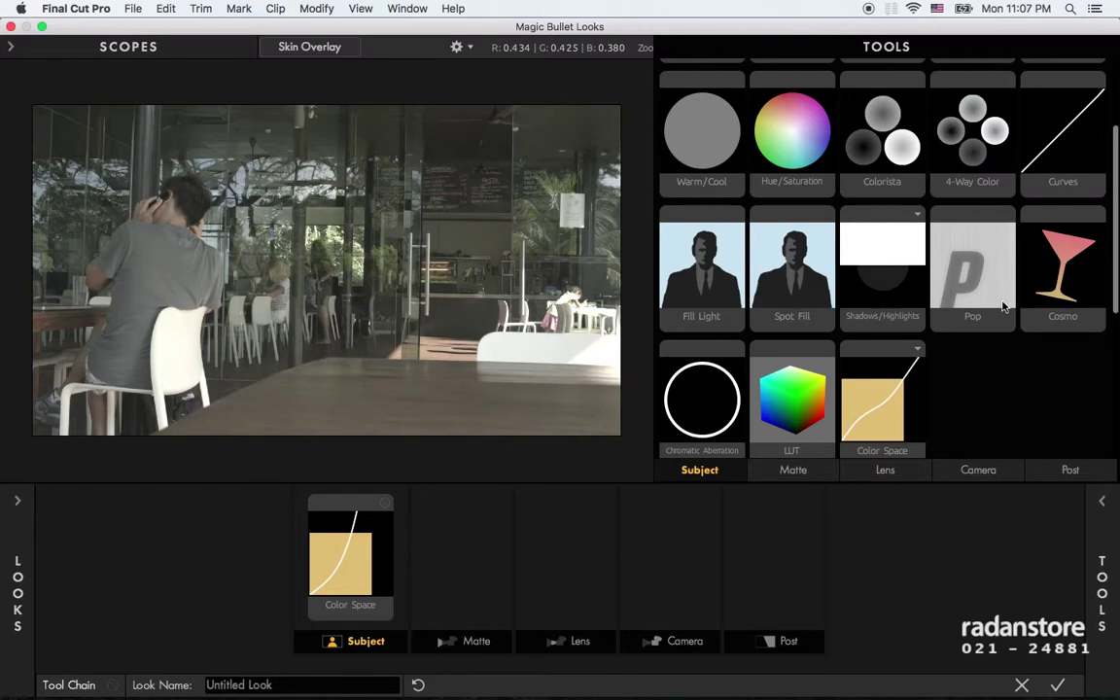
scroll(1004, 307, "up", 2)
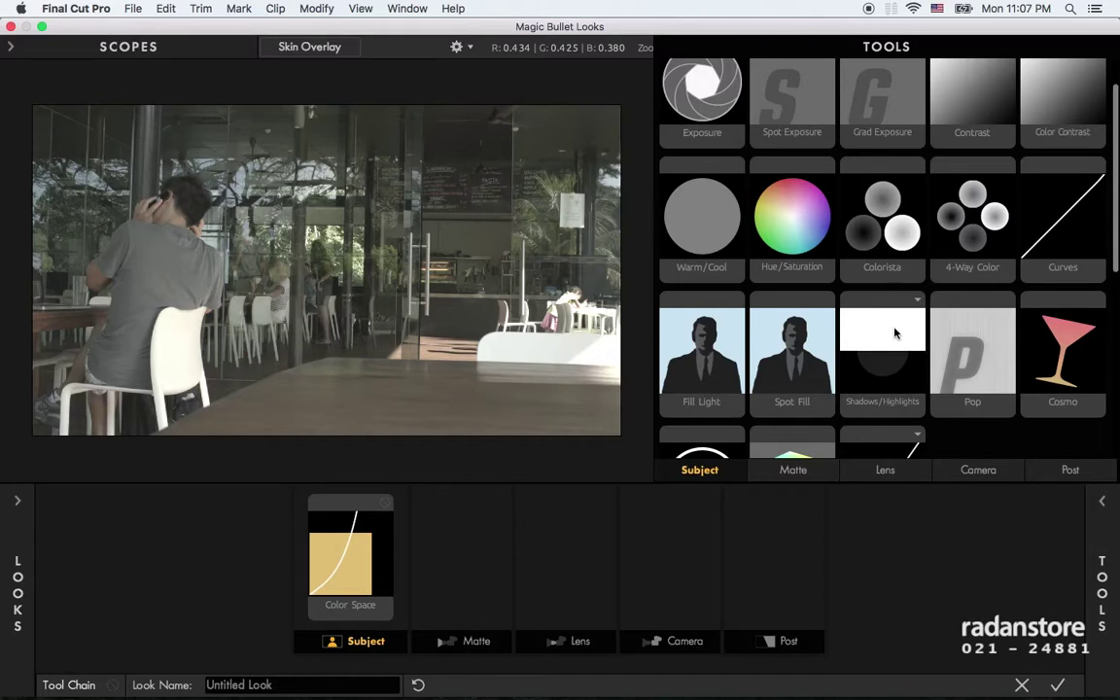
scroll(895, 333, "down", 1)
left_click_drag(973, 331, 420, 537)
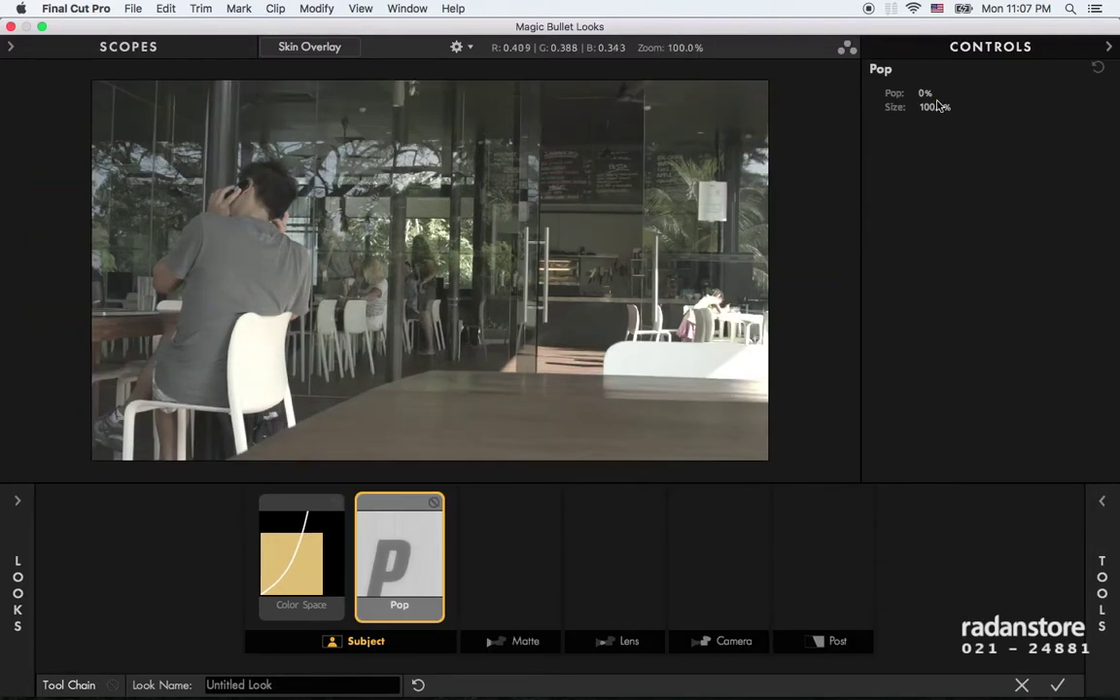
left_click_drag(925, 93, 962, 92)
key("Delete")
Step: Browse the tool library in the Tools drawer
mouse_move(1115, 476)
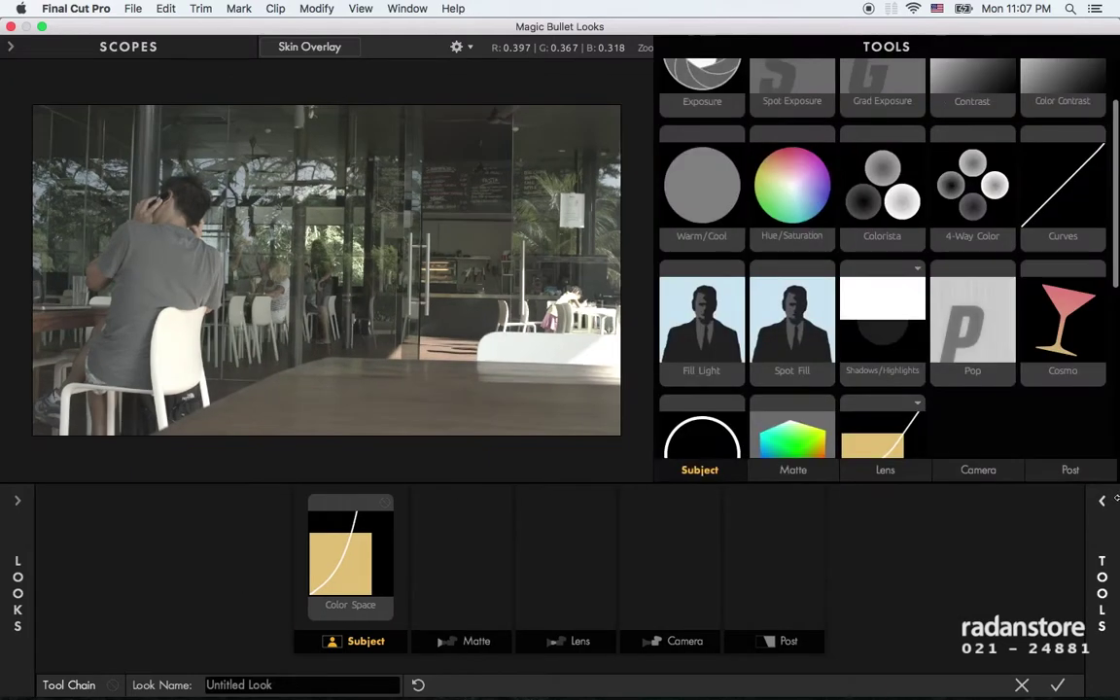
scroll(1033, 395, "down", 1)
scroll(1034, 400, "down", 2)
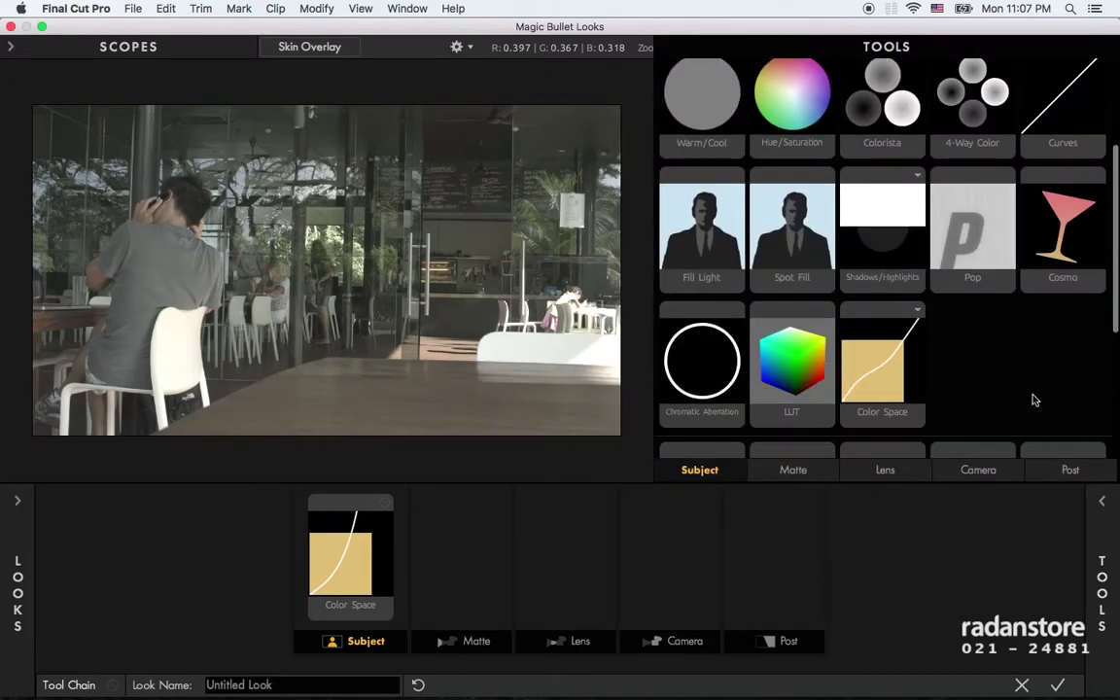
scroll(1035, 400, "up", 1)
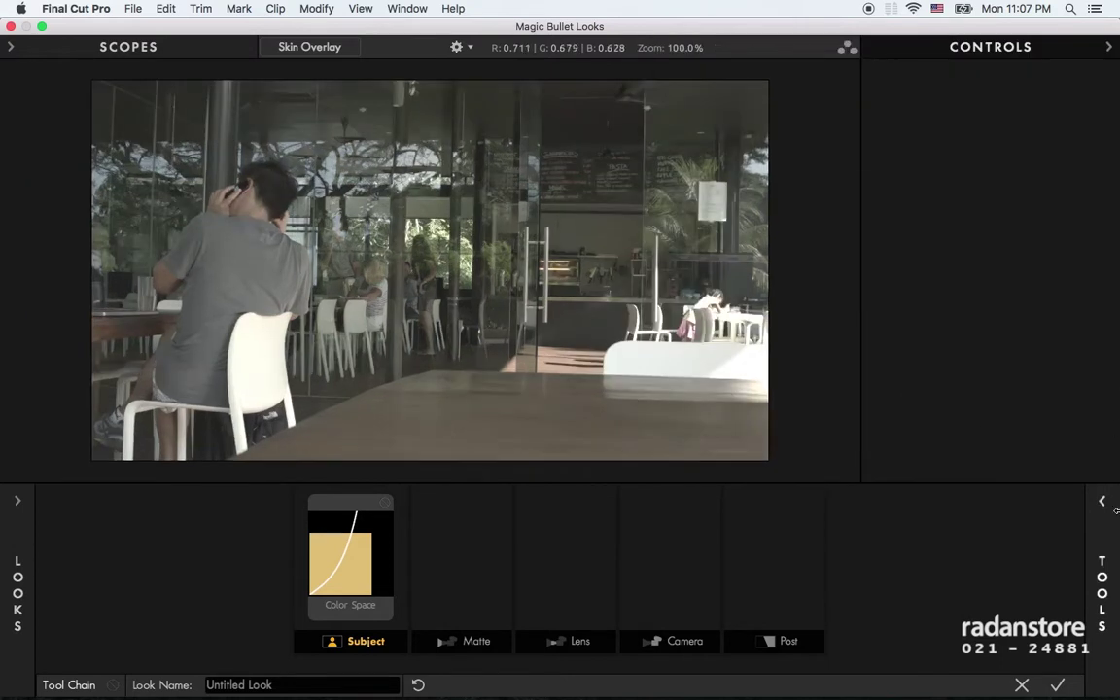
Step: Add Chromatic Aberration after Color Space, then bring up the Lens.png diagram in Preview
mouse_move(1117, 510)
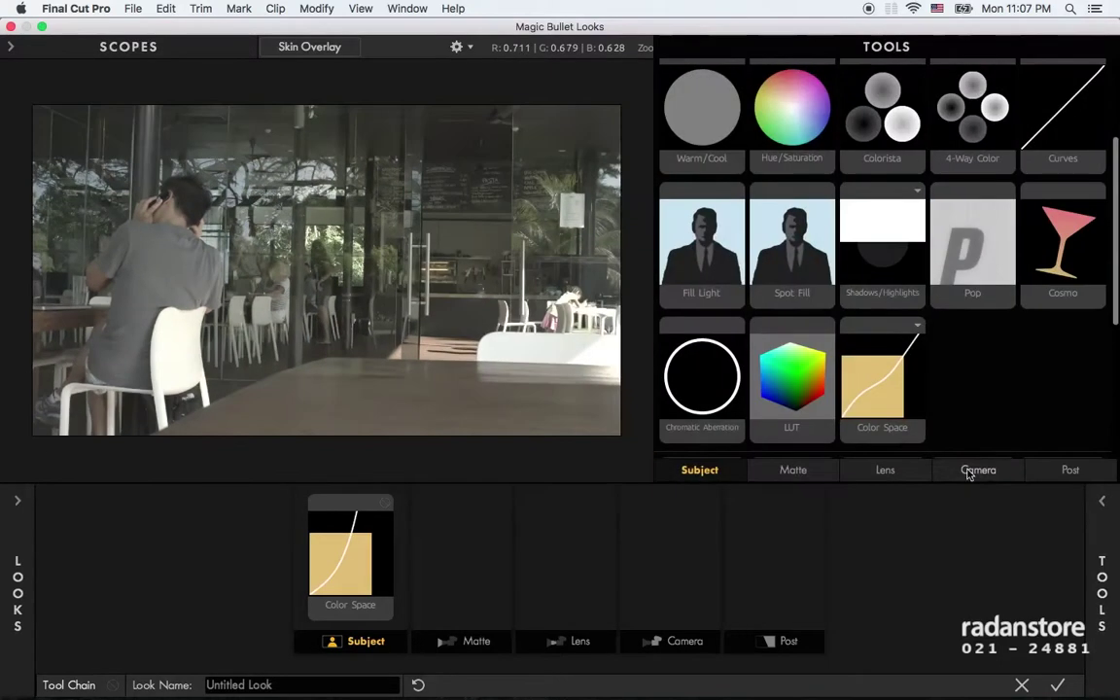
left_click_drag(690, 365, 425, 537)
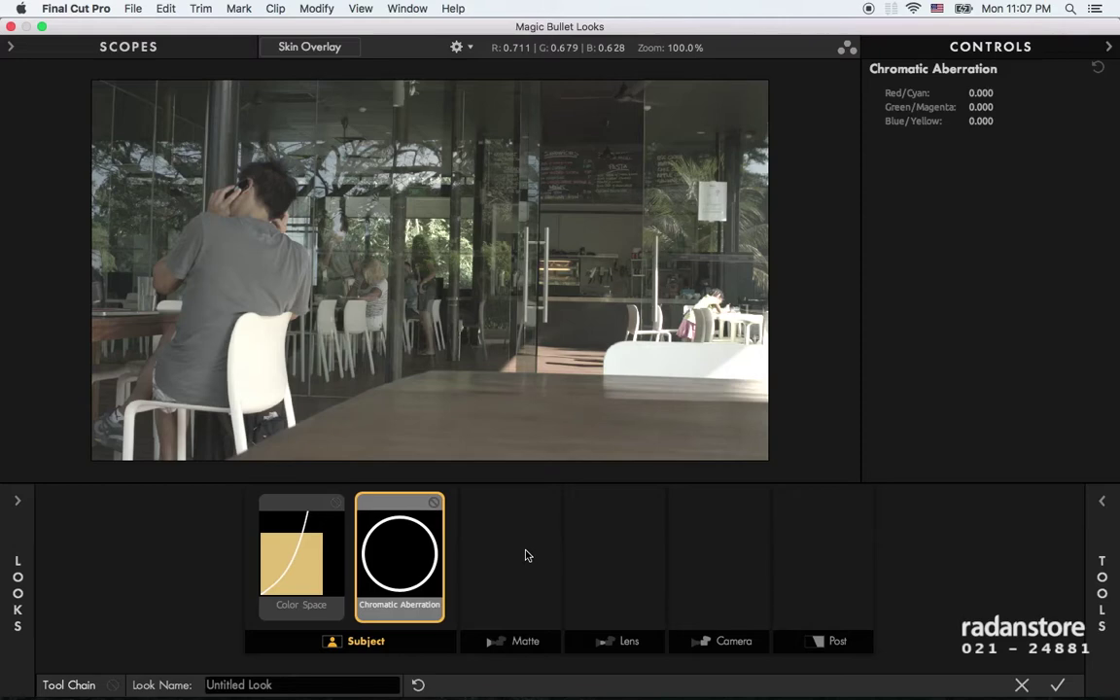
key("super+Tab")
key("super+Tab")
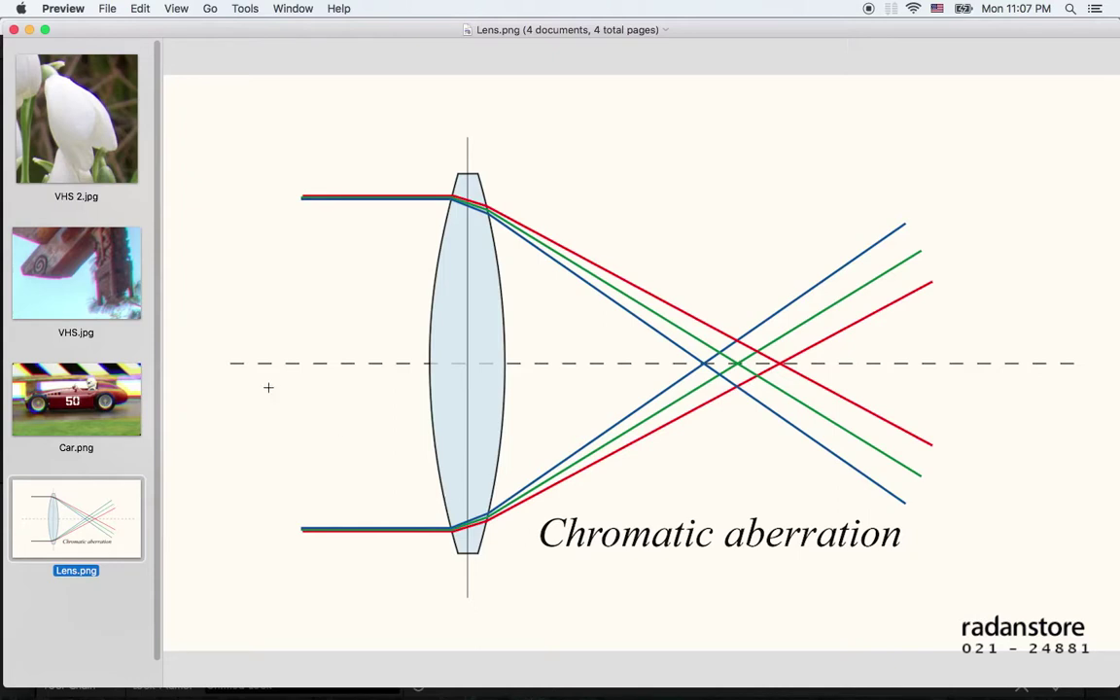
Step: View the Car.png, Lens.png, VHS.jpg and VHS 2.jpg fringing examples, zooming in on the car
left_click(107, 370)
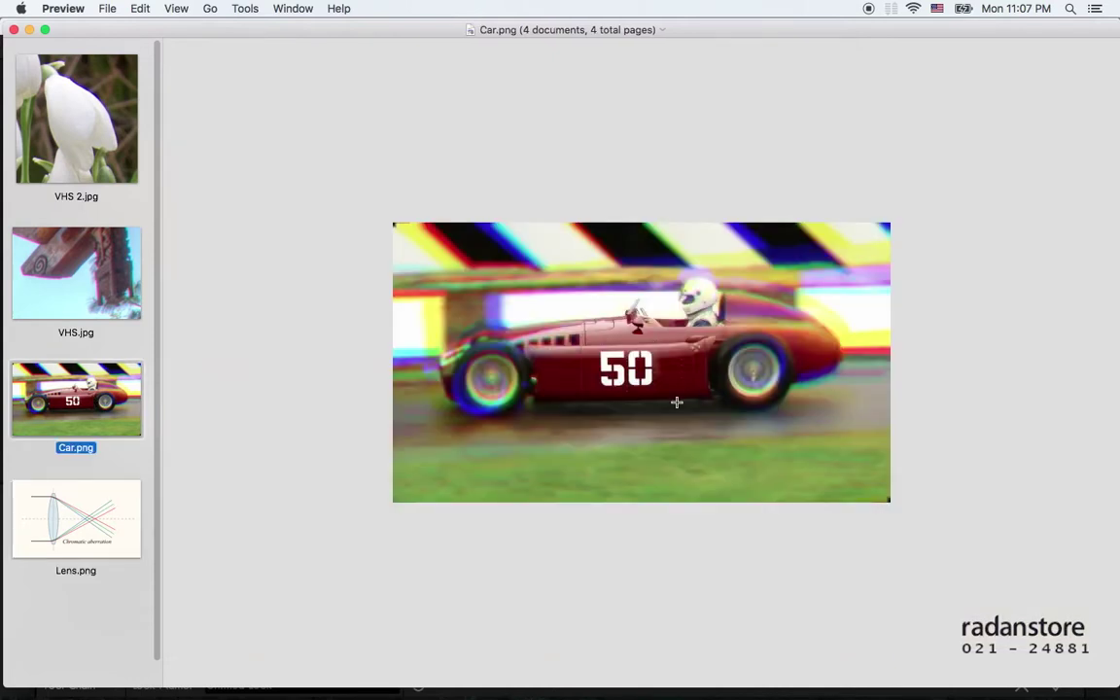
left_click(108, 503)
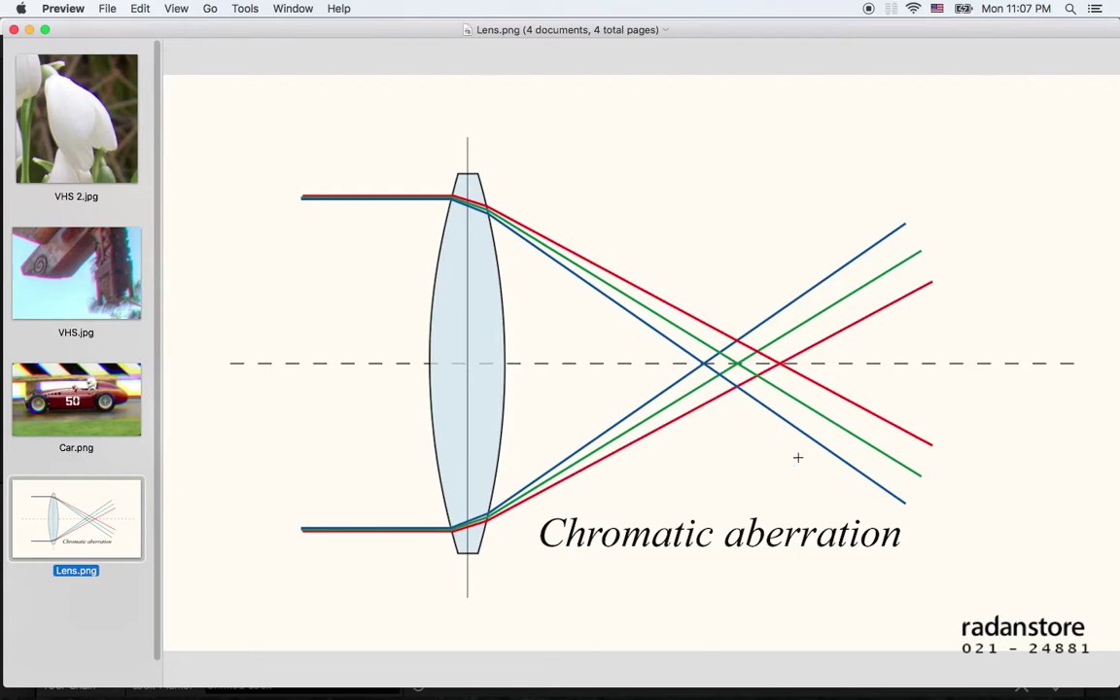
left_click(97, 399)
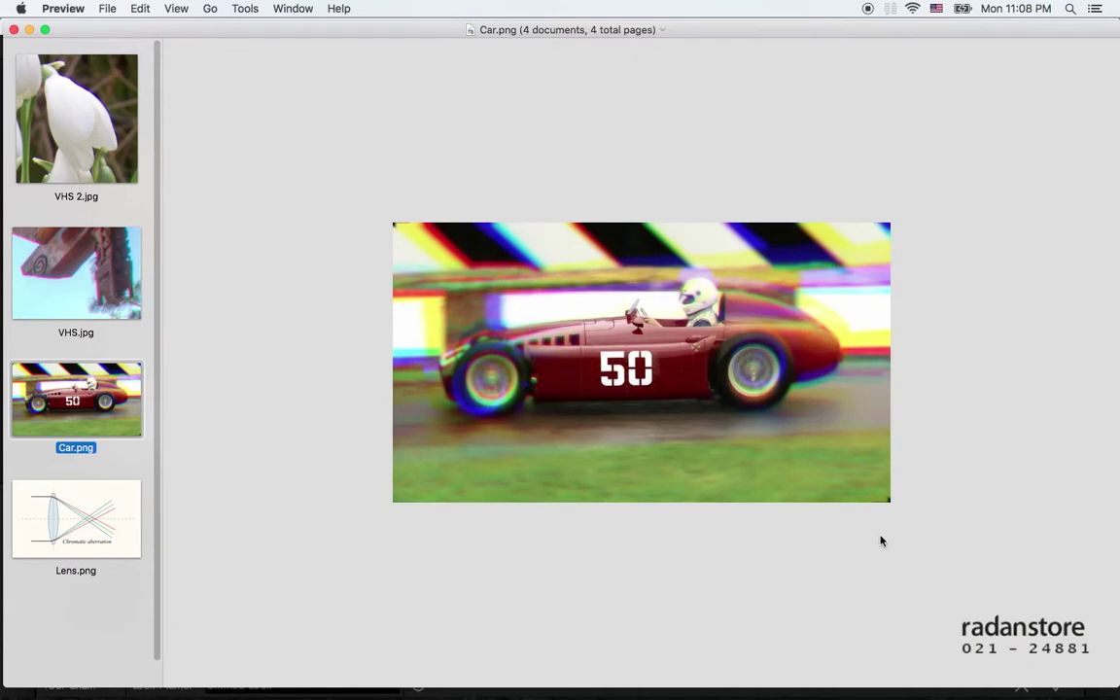
key("super+plus")
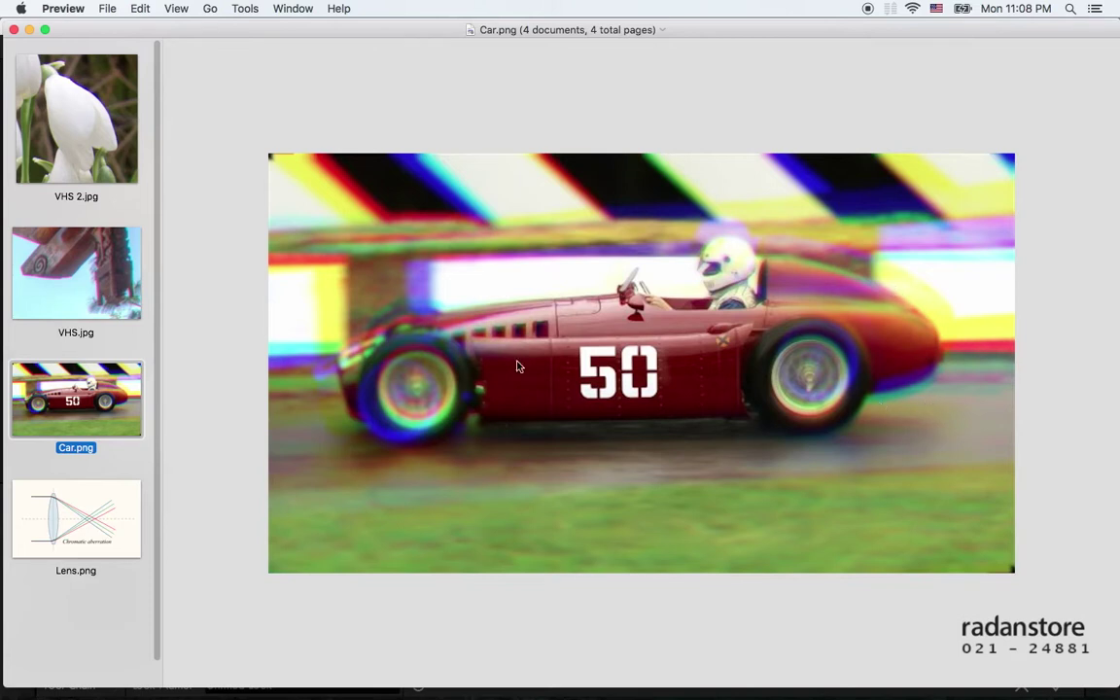
left_click(79, 271)
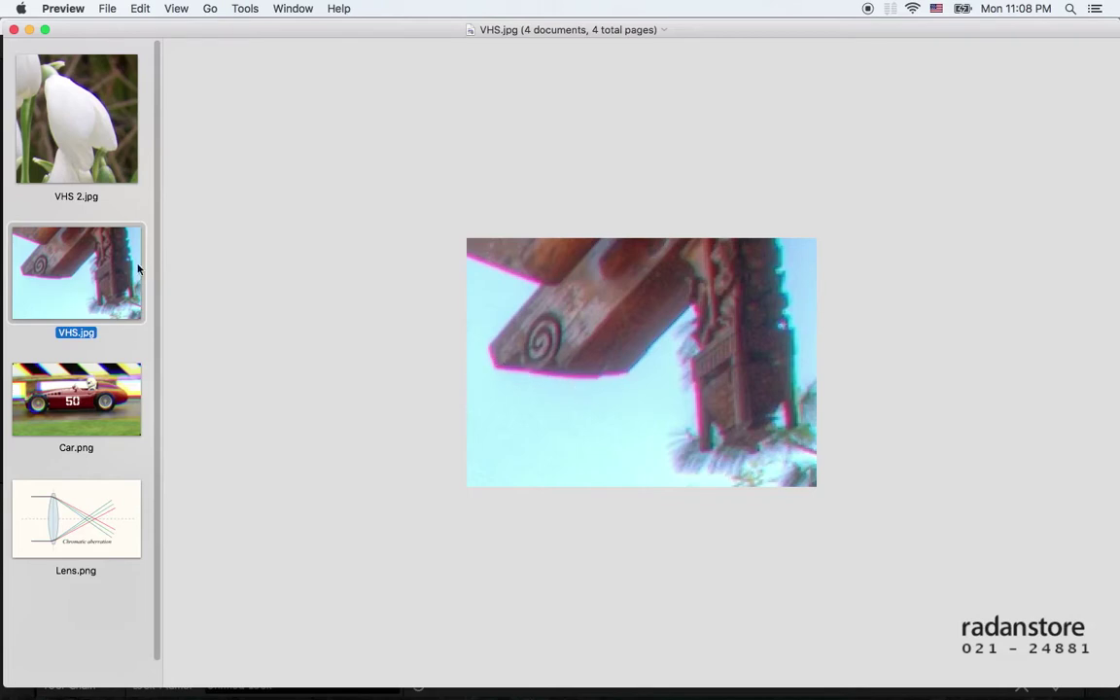
left_click(92, 129)
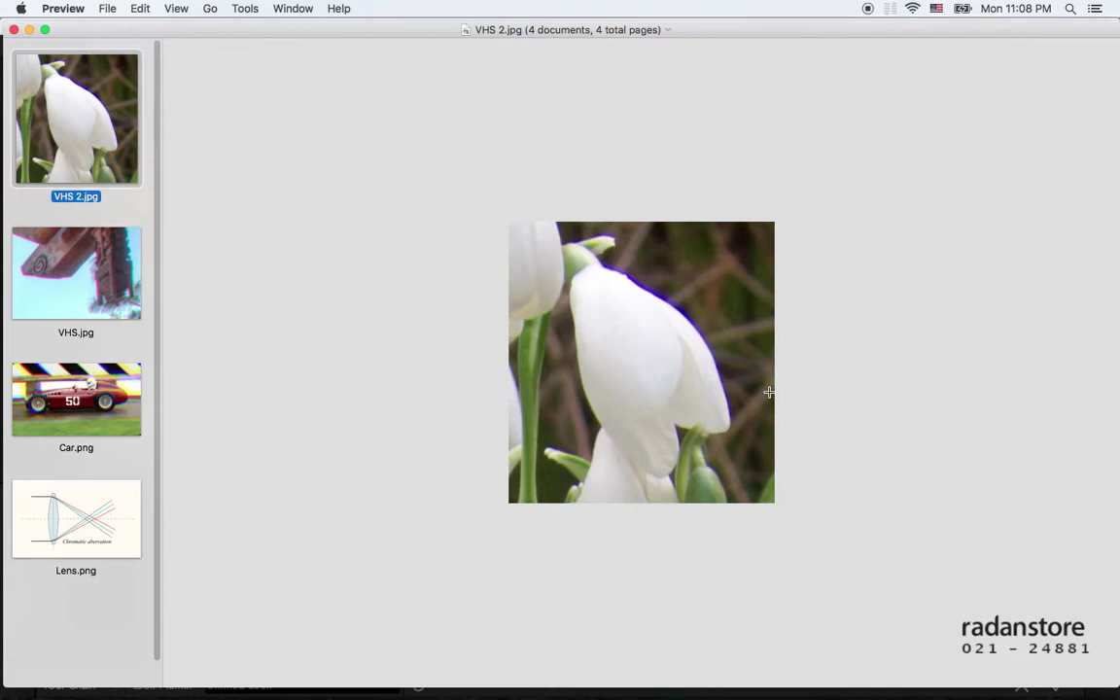
key("super+Tab")
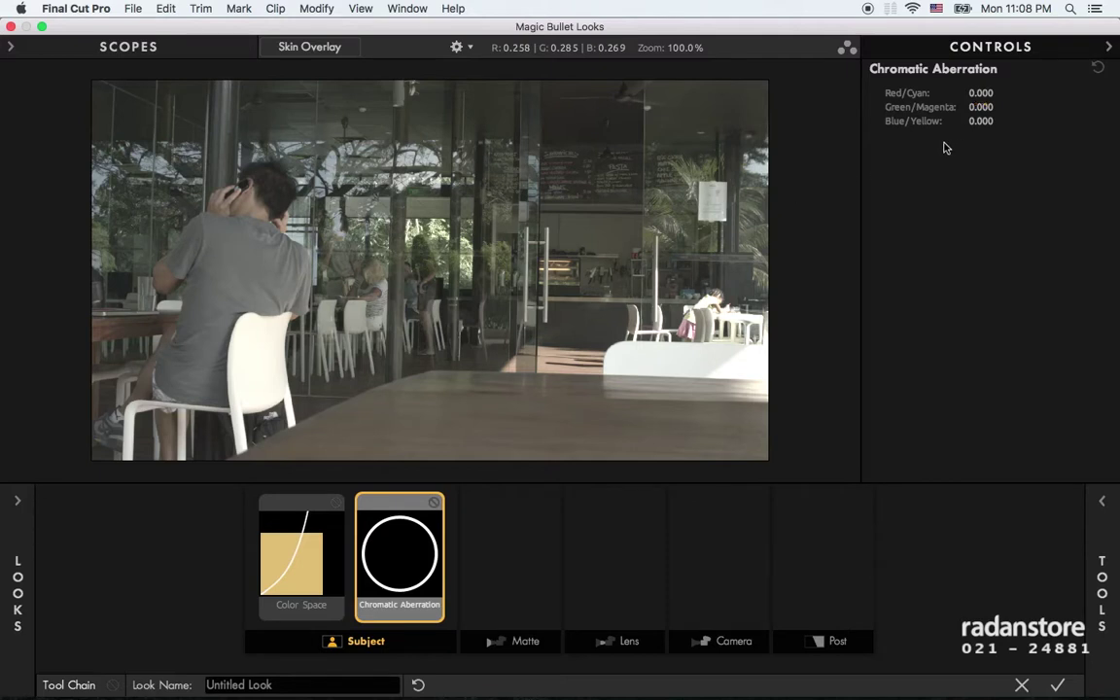
Step: Set Blue/Yellow to 0.16, then about +0.680, and push Red/Cyan to -2.360
left_click(984, 120)
type("0.16")
key("Return")
left_click_drag(890, 109, 974, 97)
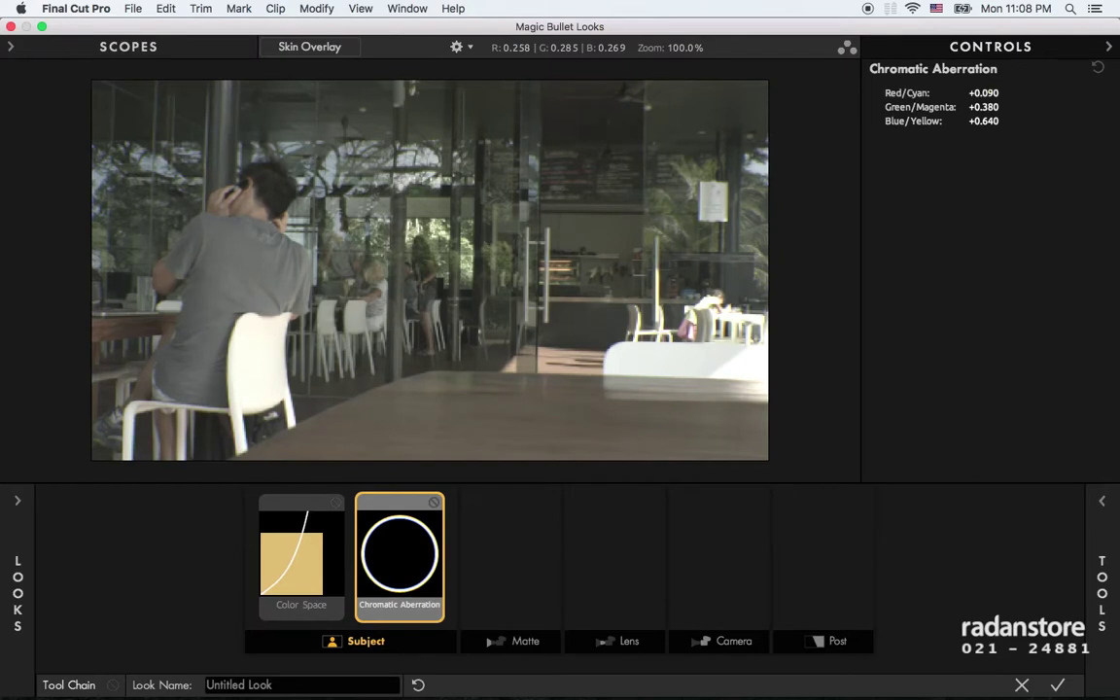
mouse_move(897, 93)
left_mouse_down()
mouse_move(934, 95)
mouse_move(575, 287)
left_mouse_up()
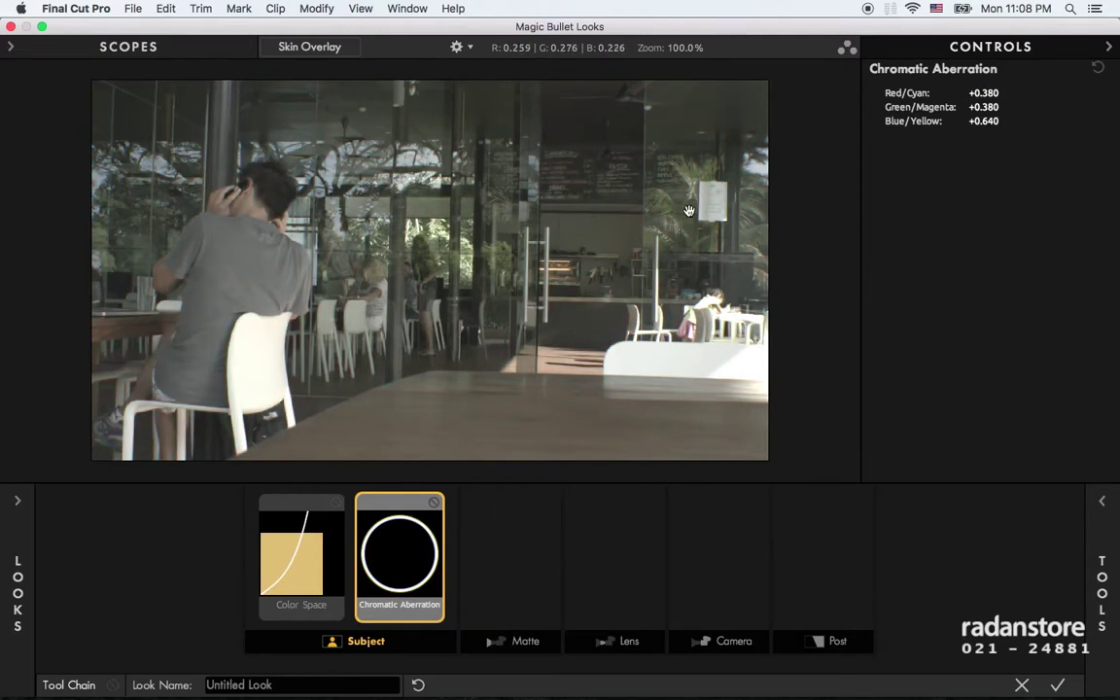
left_click_drag(983, 93, 841, 155)
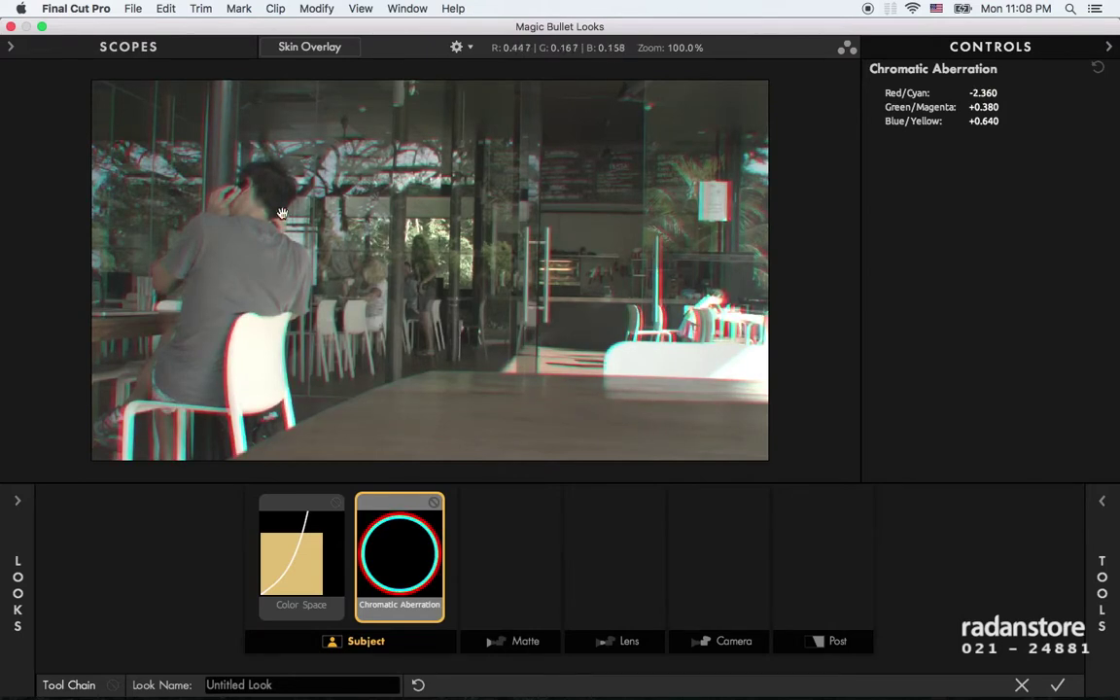
Step: Try Green/Magenta at -2.000 and -1.260, comparing against the lens diagram in Preview
left_click_drag(983, 107, 866, 146)
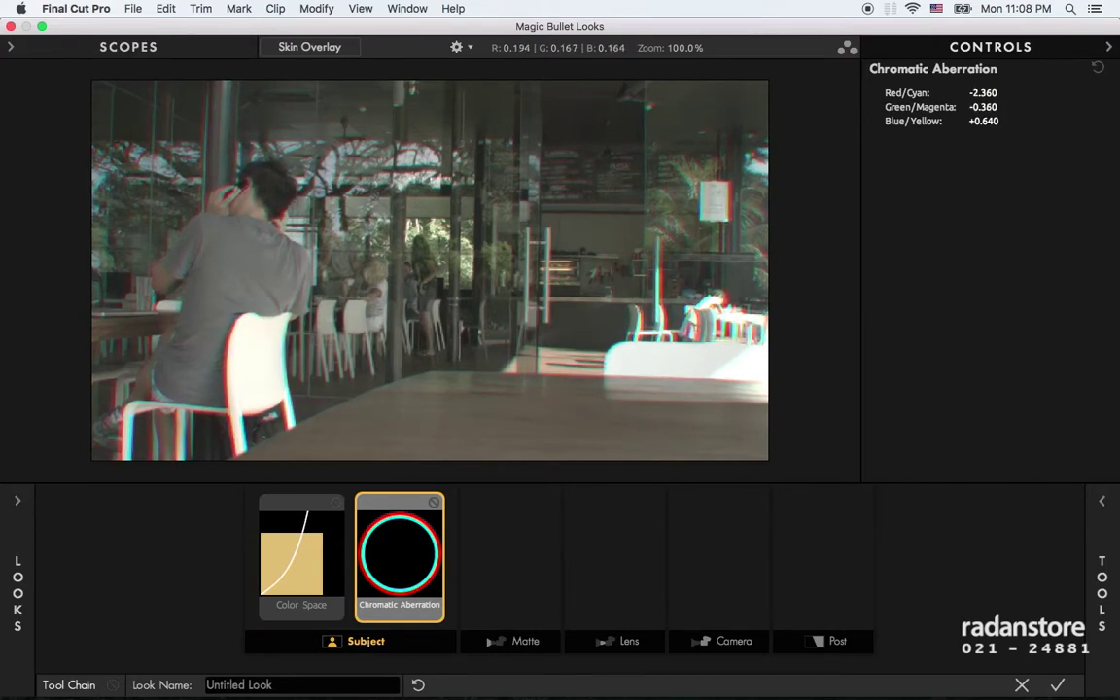
left_click_drag(983, 107, 977, 107)
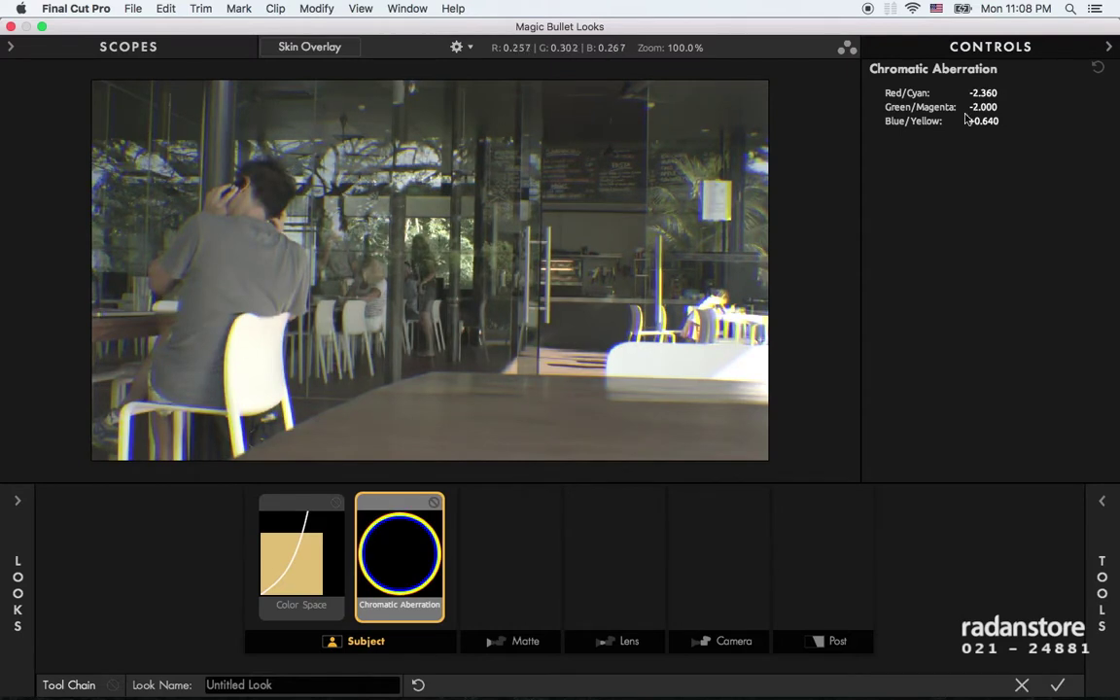
mouse_move(983, 107)
left_mouse_down()
mouse_move(1030, 107)
mouse_move(1011, 107)
left_mouse_up()
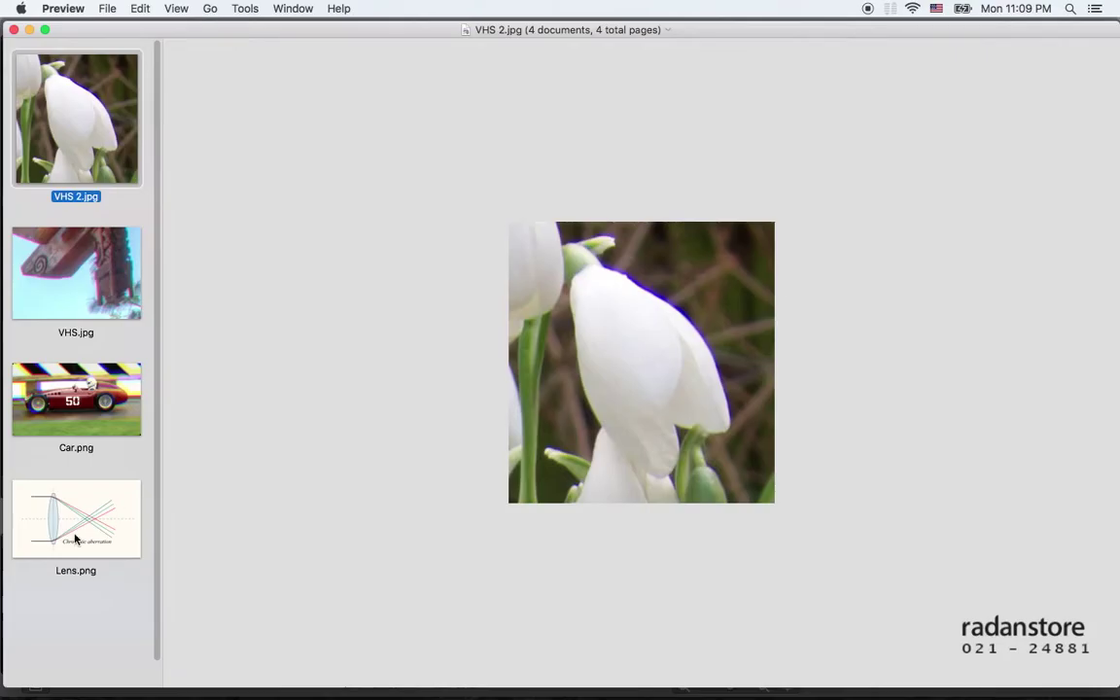
left_click(70, 486)
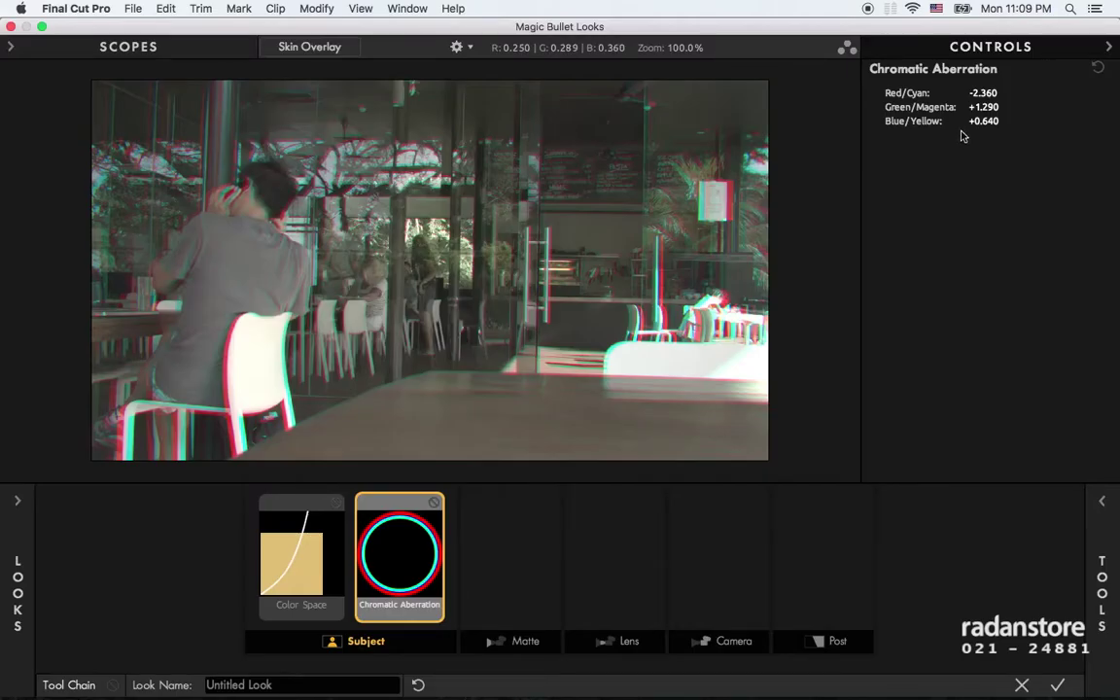
Step: Try Green/Magenta at +1.860 and +0.740, Red/Cyan at -0.330 and +0.190, then delete Chromatic Aberration
left_click_drag(983, 107, 1002, 107)
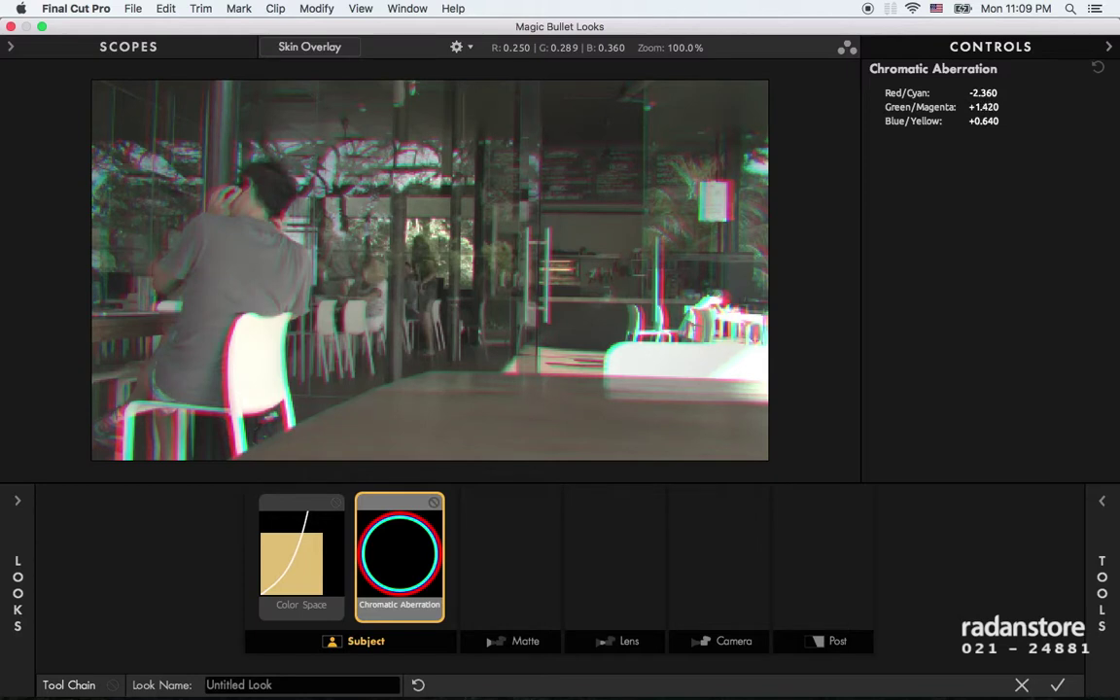
left_click_drag(983, 107, 968, 107)
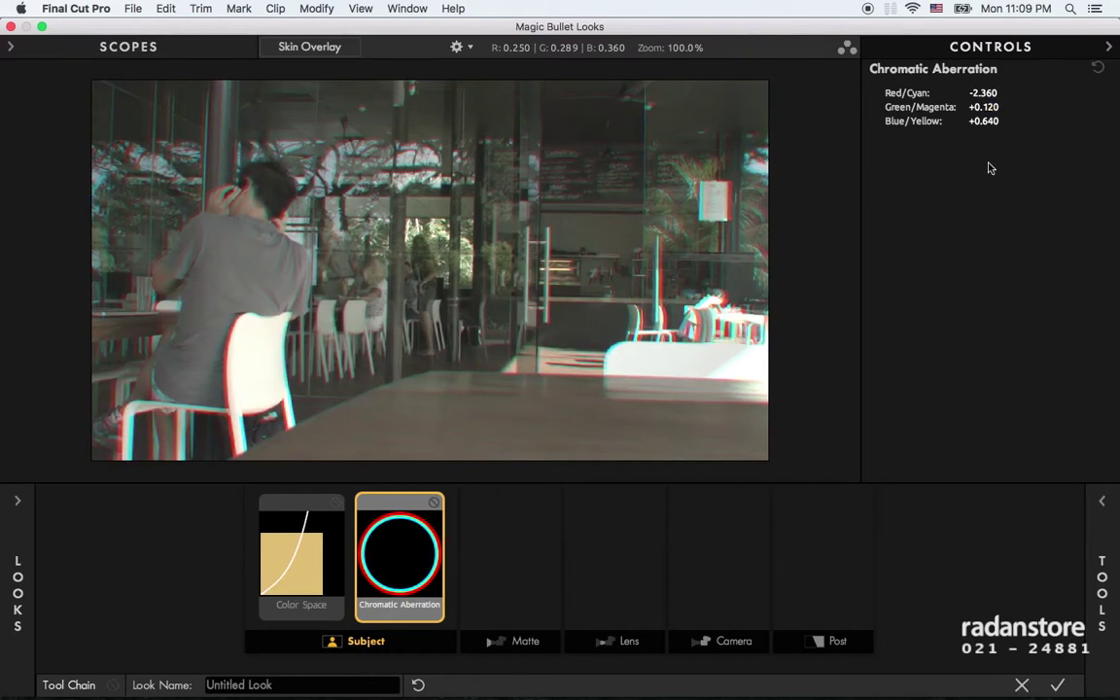
left_click_drag(983, 93, 1050, 92)
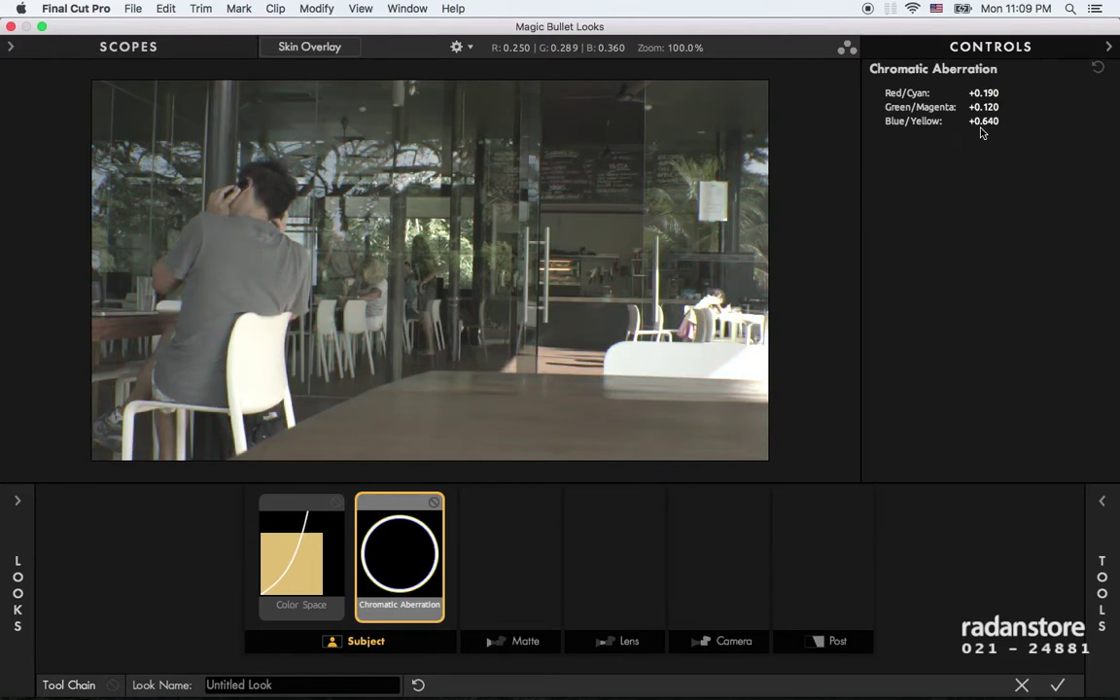
left_click_drag(983, 121, 971, 120)
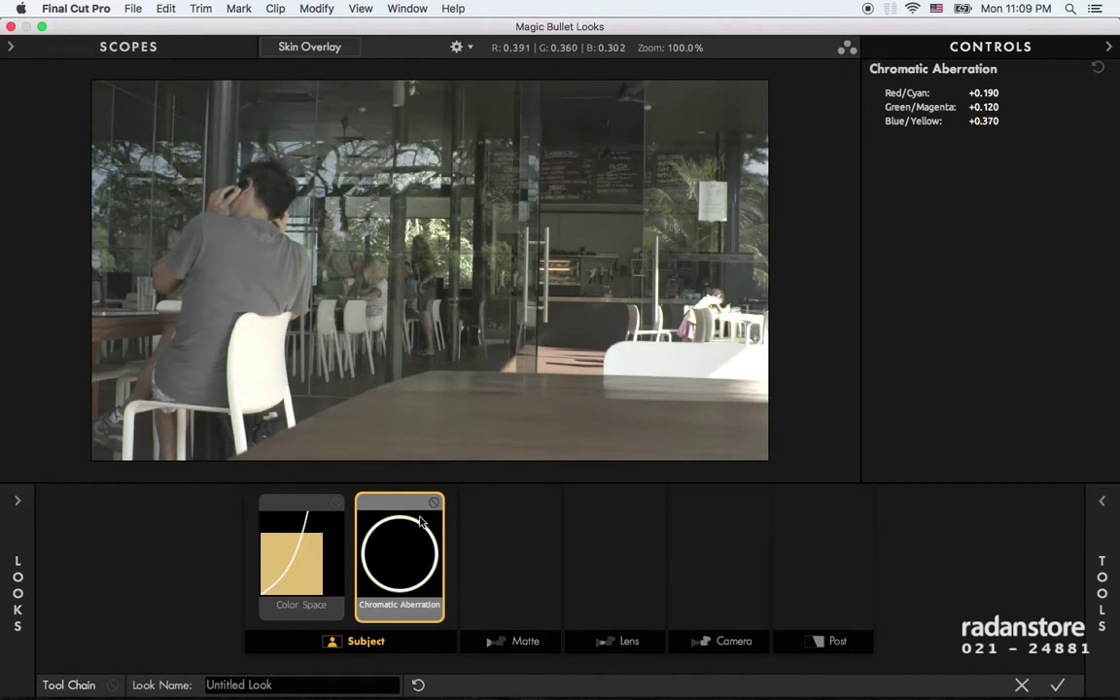
key("Delete")
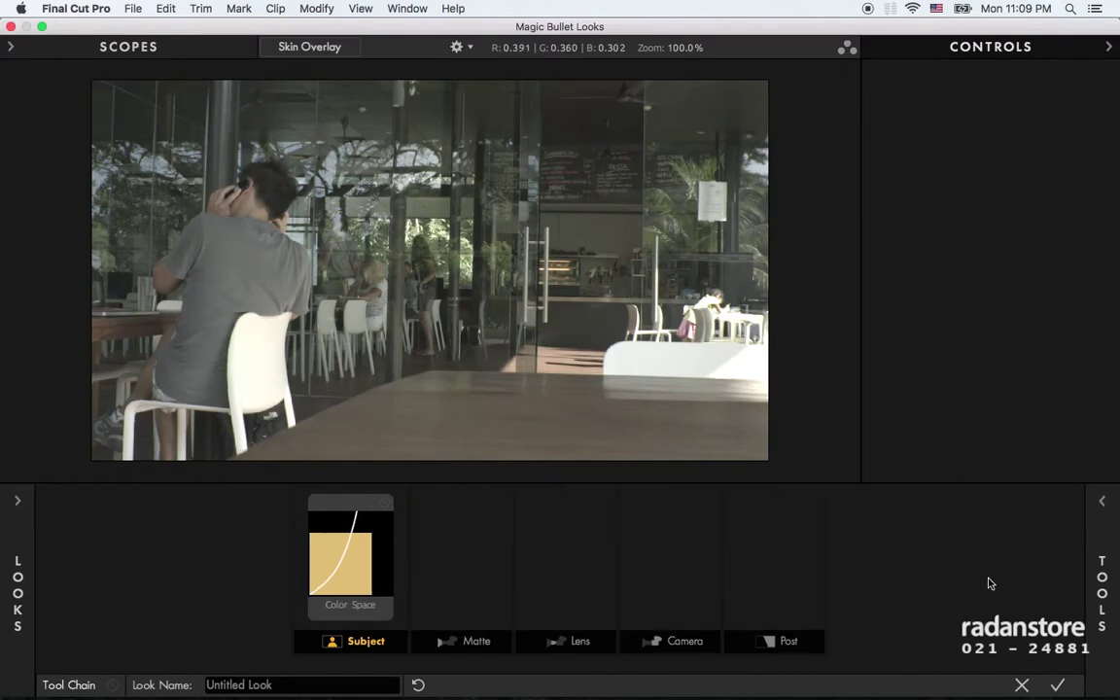
Step: Browse the tool library, then accept the Color Space-only look and close Magic Bullet Looks
left_click(1114, 589)
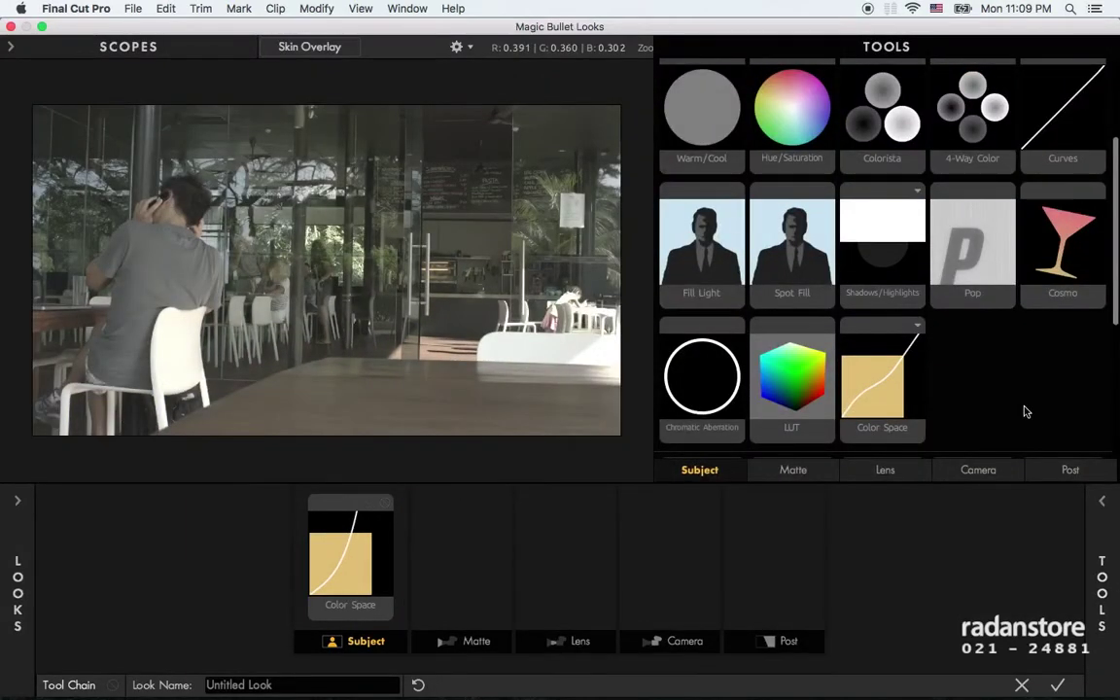
scroll(1026, 412, "up", 1)
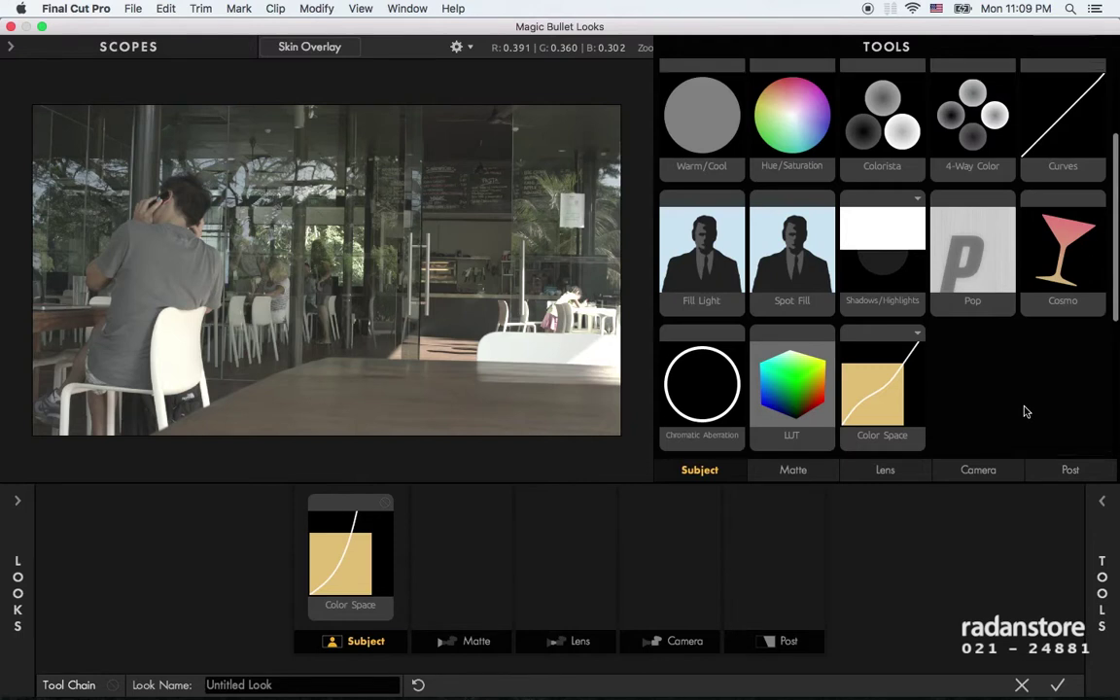
scroll(1024, 411, "up", 3)
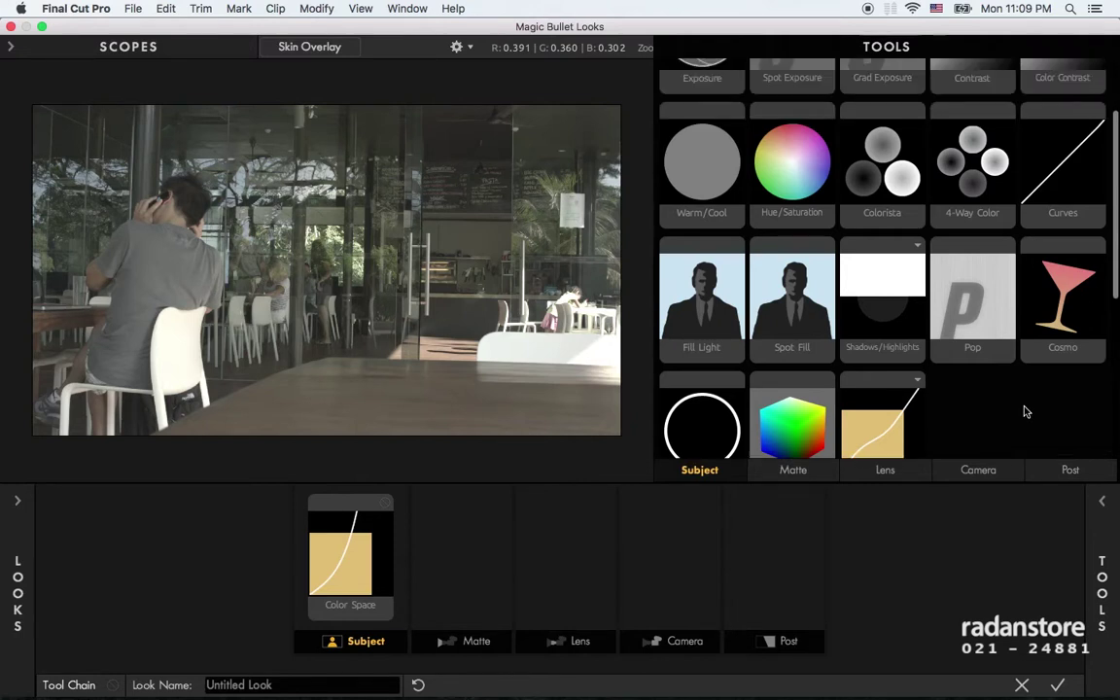
scroll(992, 413, "up", 5)
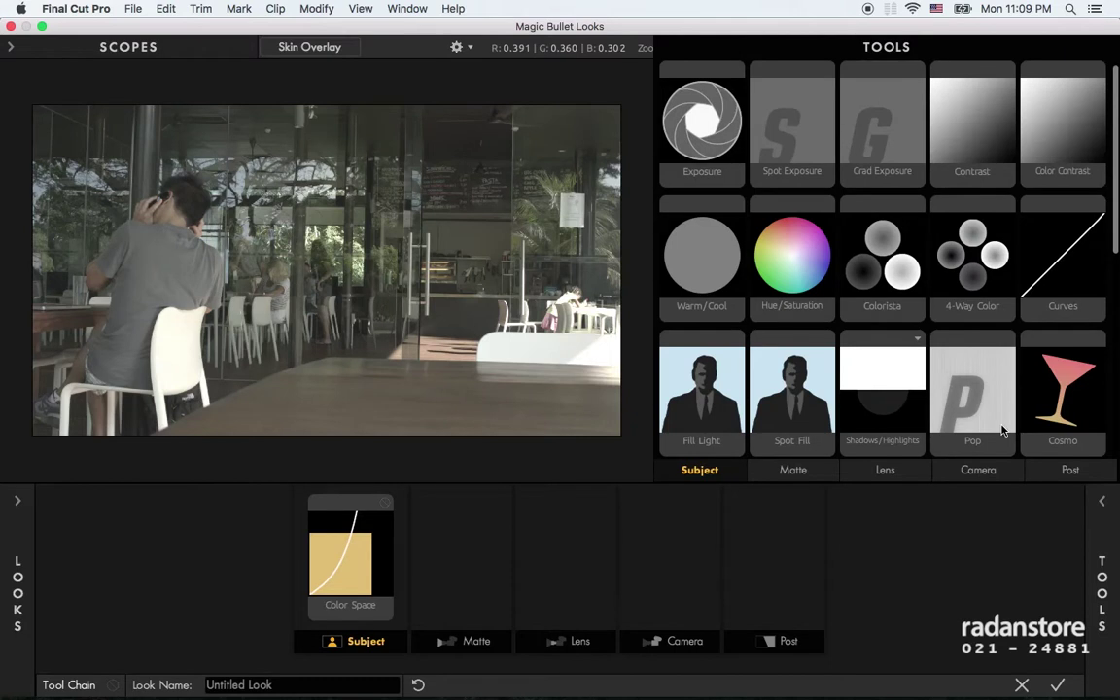
left_click(1056, 687)
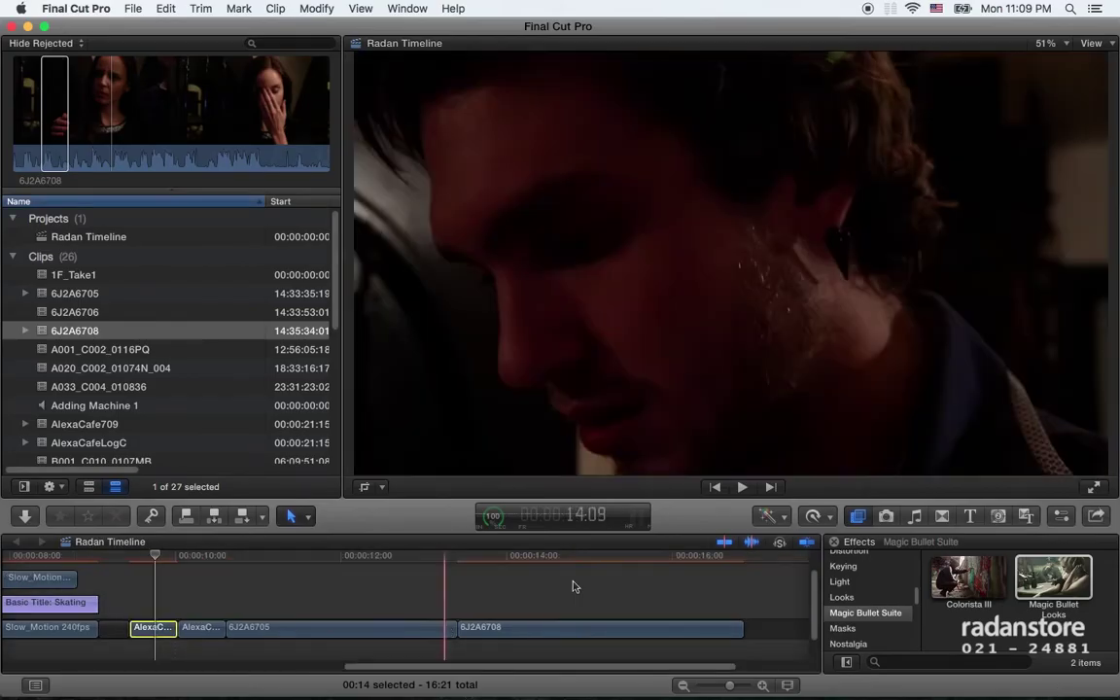
Step: Apply the Magic Bullet Looks effect to clip 6J2A6705 in the timeline
scroll(545, 584, "right", 3)
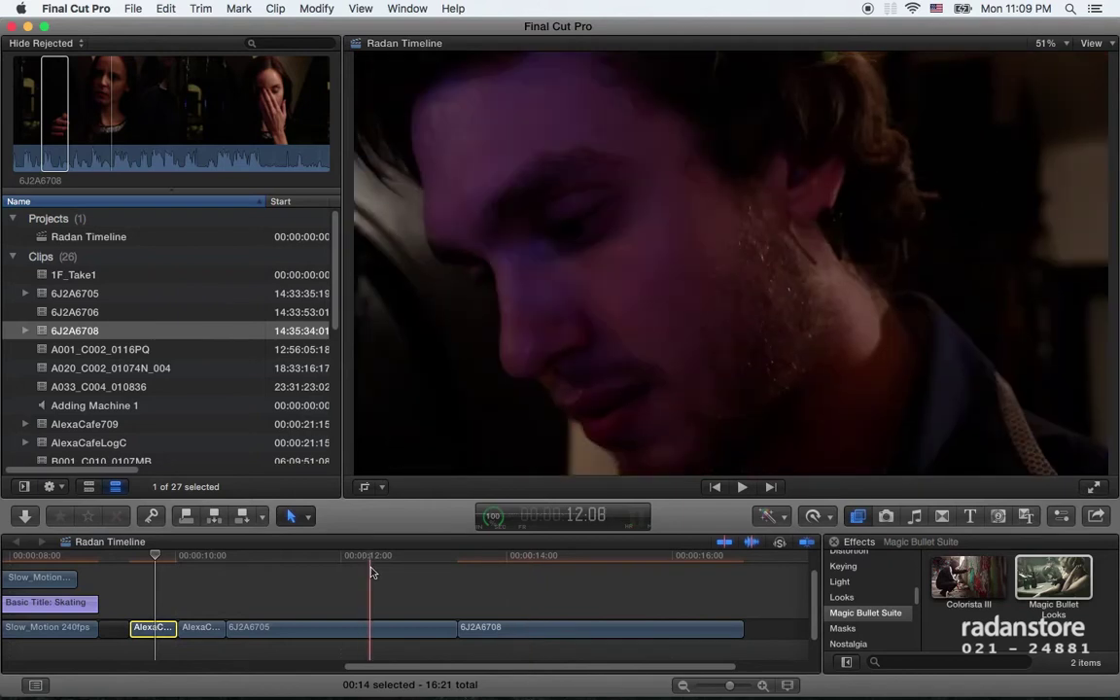
left_click(329, 631)
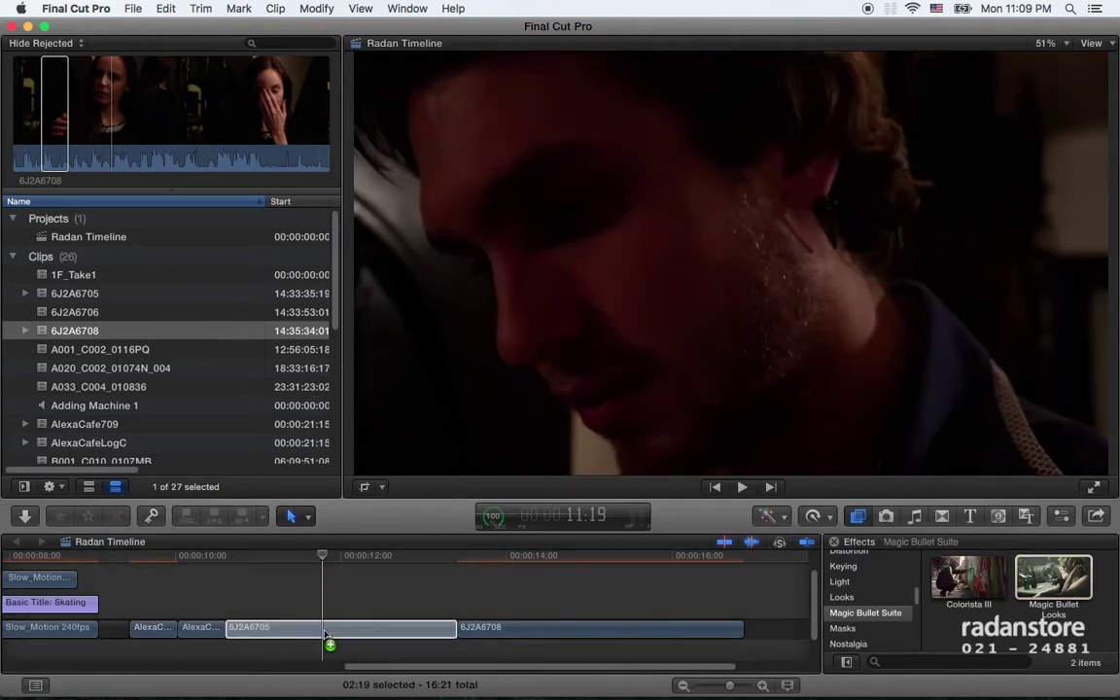
left_click_drag(326, 635, 325, 644)
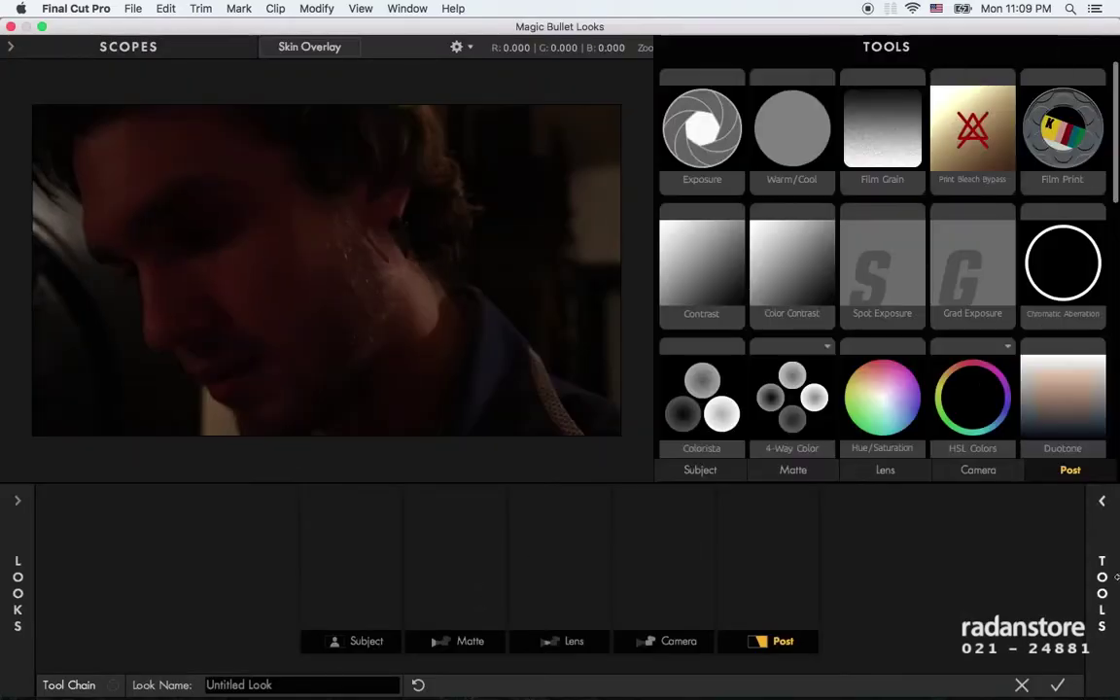
Step: Show the Subject lighting tools and add Shadows/Highlights to the subject chain
scroll(914, 443, "down", 2)
scroll(876, 409, "down", 3)
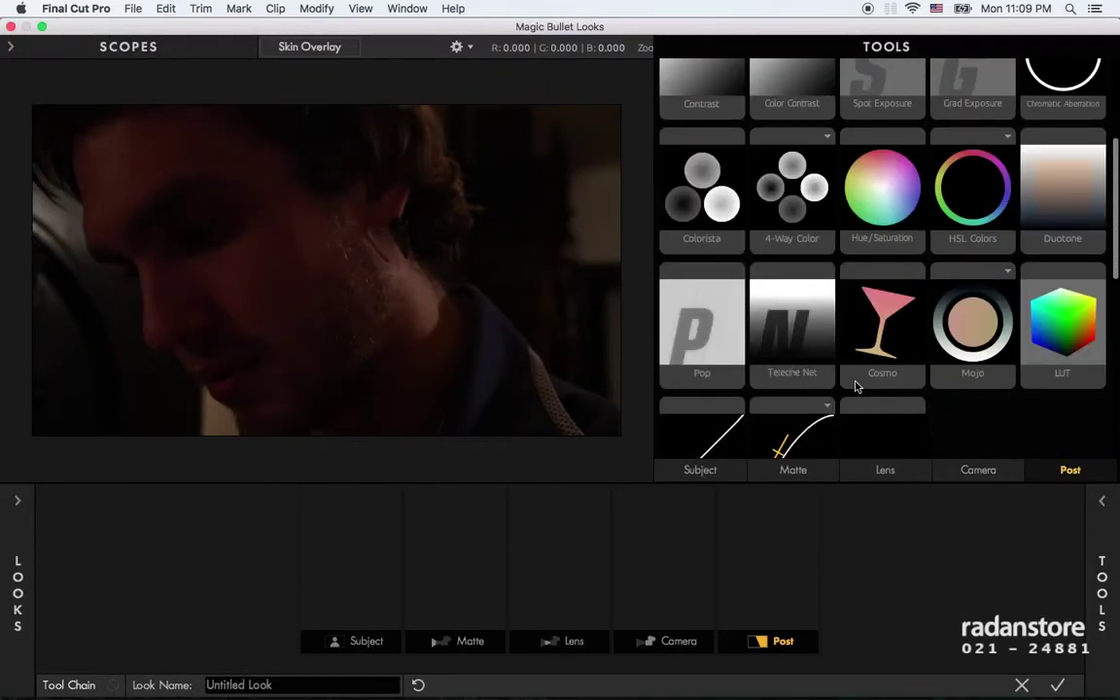
scroll(865, 387, "down", 1)
left_click(707, 476)
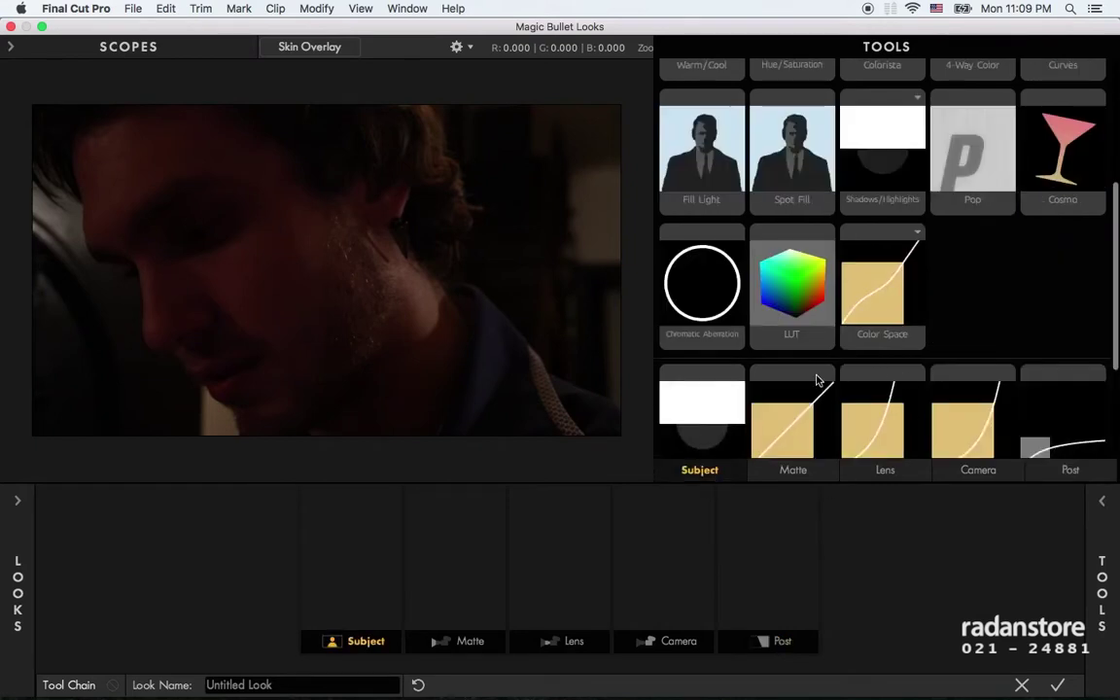
left_click_drag(889, 165, 385, 585)
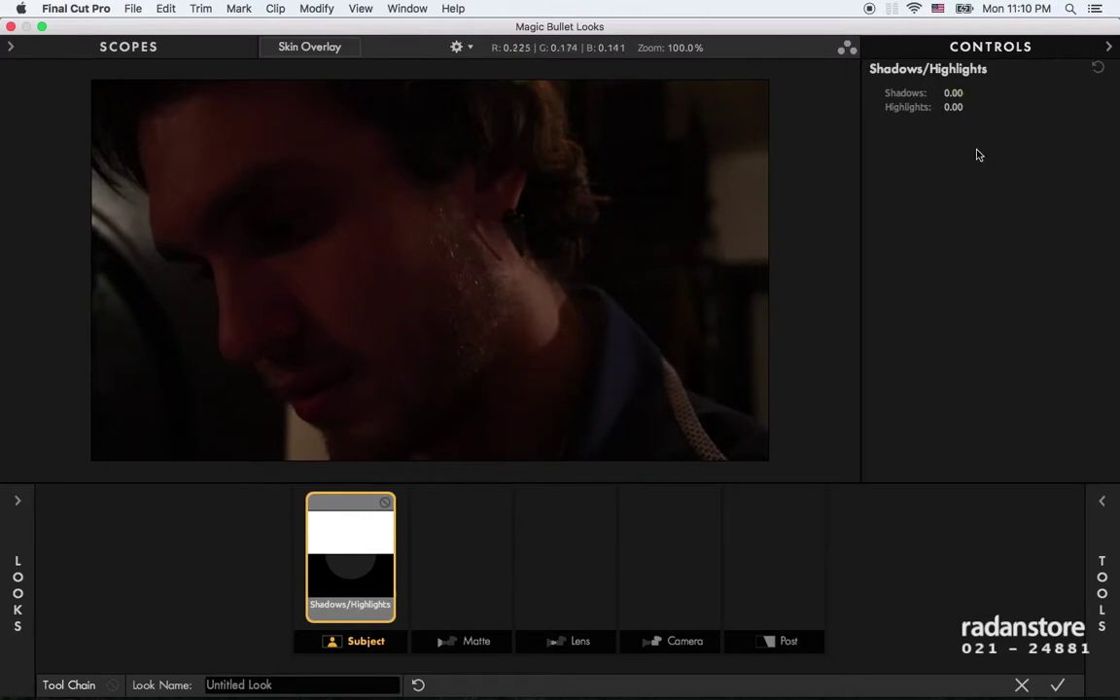
Step: Set Highlights to 0 and raise Shadows to +1.00 to lift the dark face
left_click_drag(955, 107, 961, 110)
type("0")
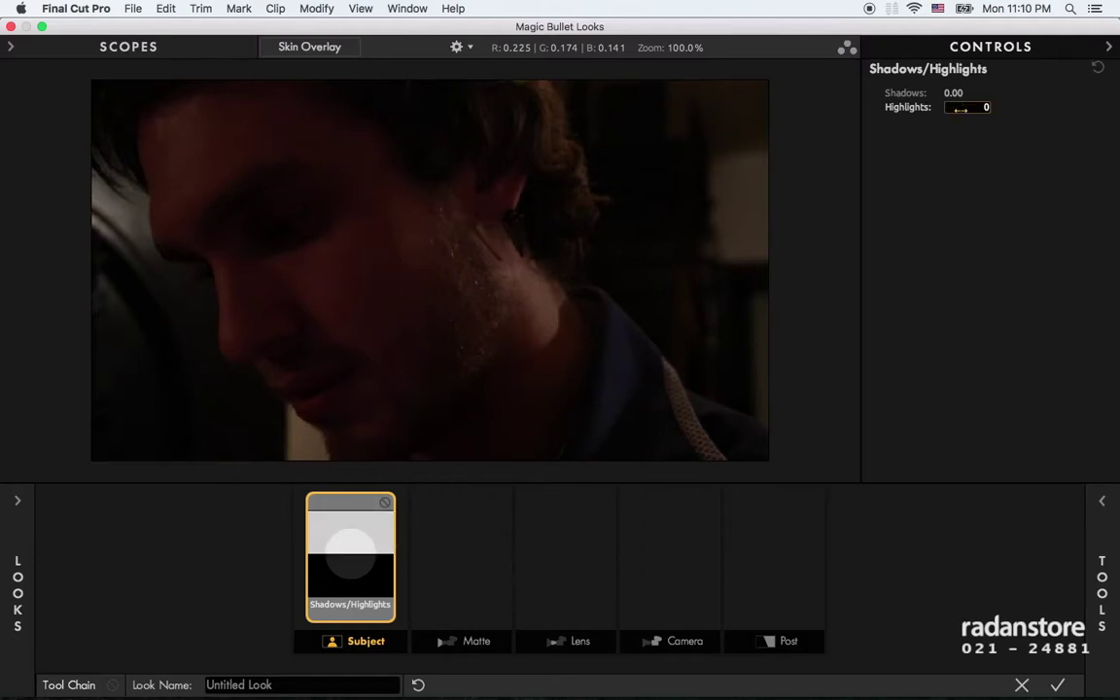
key("Return")
left_click_drag(953, 92, 982, 92)
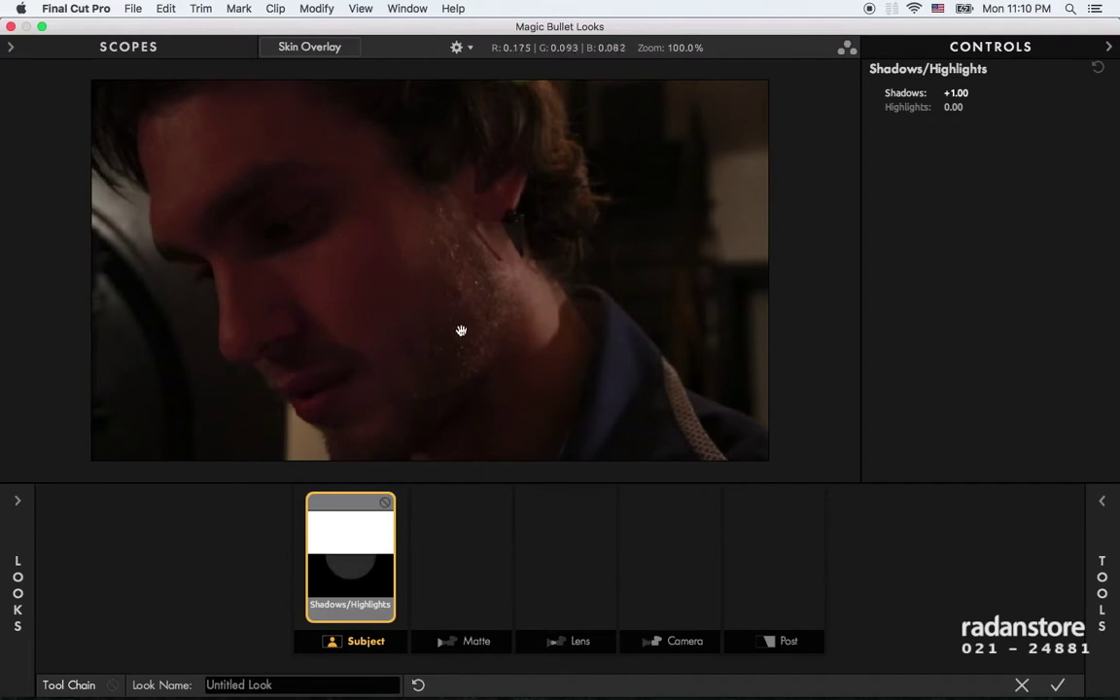
left_click(16, 603)
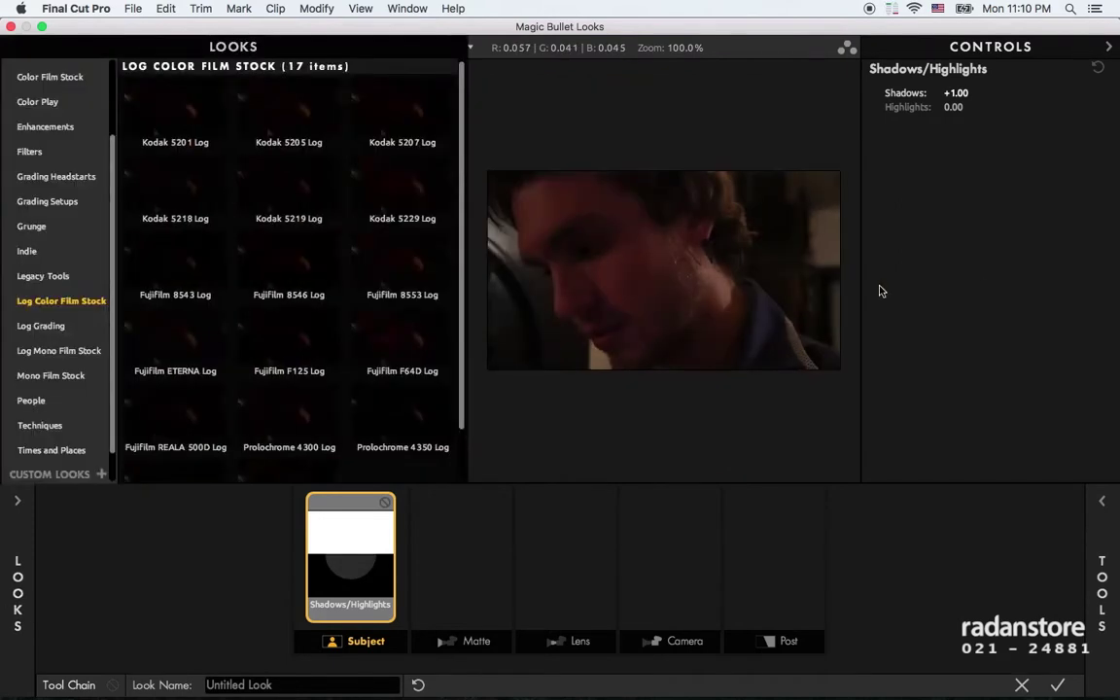
Step: Close the looks browser and show scopes, swapping RGB Parade for Hue/Lightness
left_click(783, 220)
left_click(54, 56)
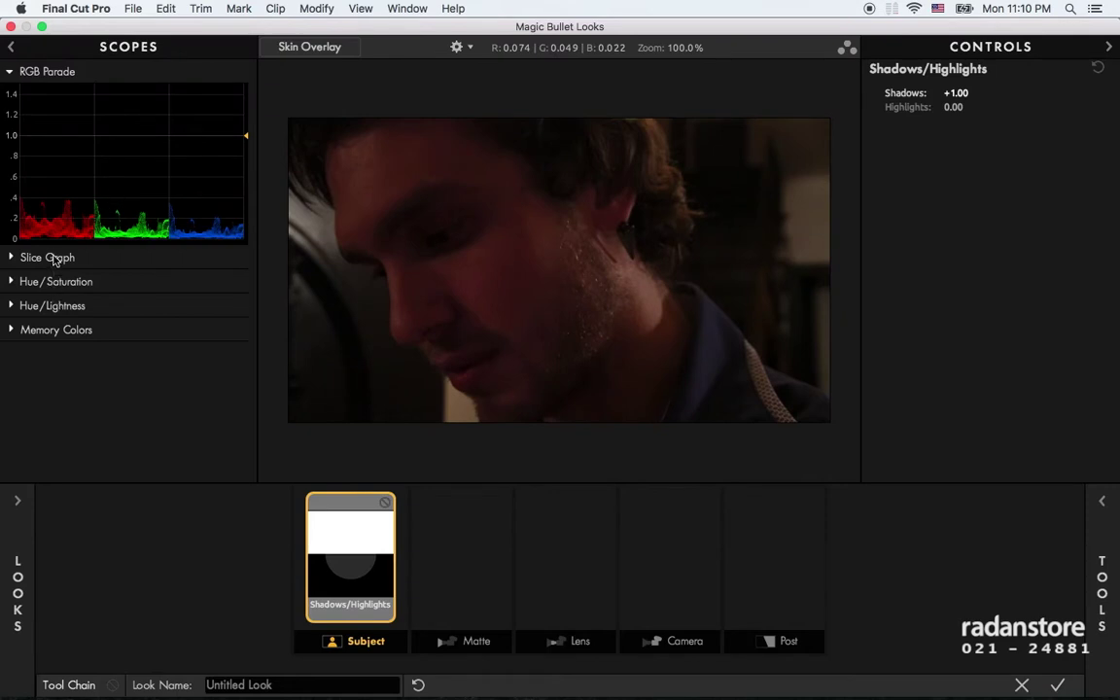
left_click(10, 73)
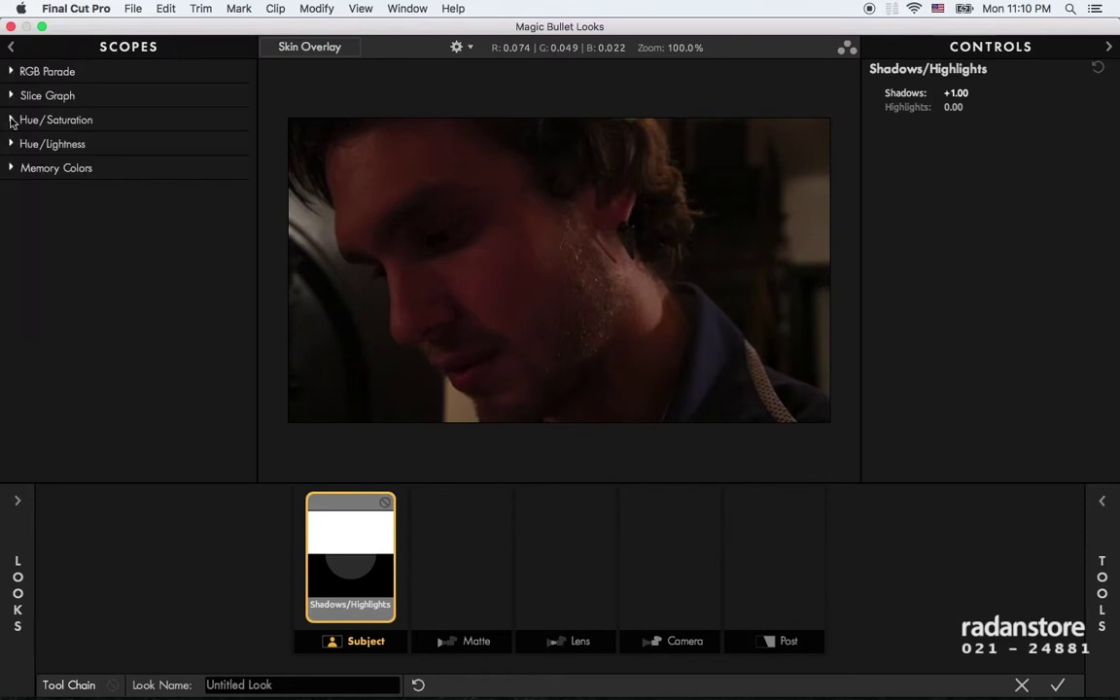
left_click(10, 144)
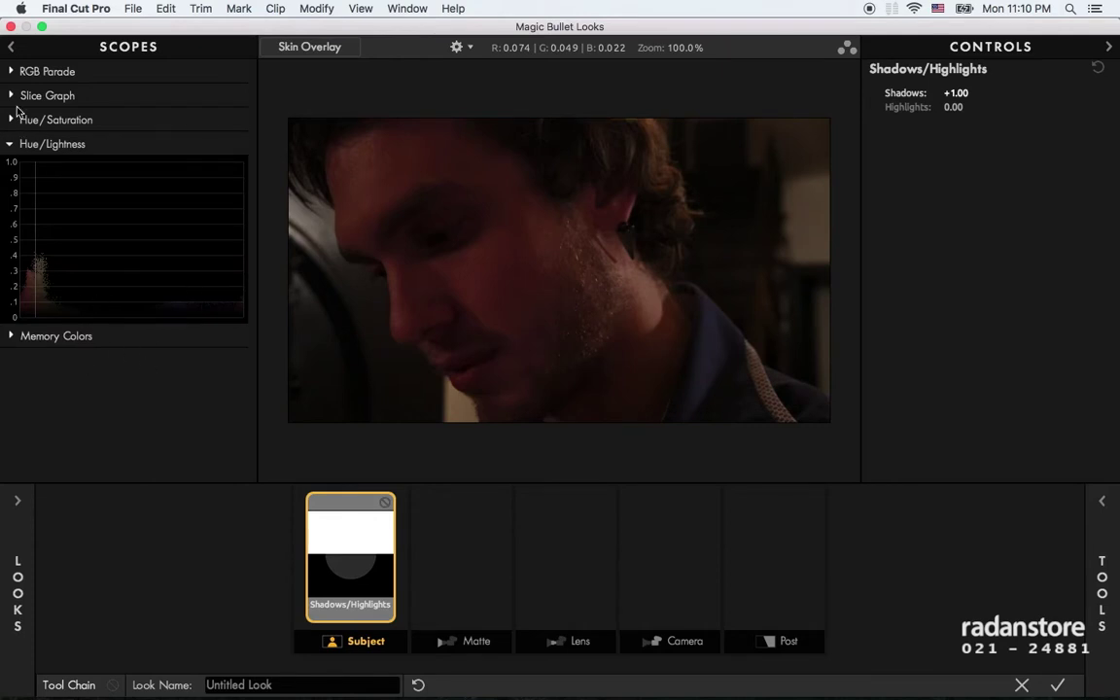
Step: Compare Shadows at a lower value and 0, then restore it to +1.00
left_click_drag(956, 92, 914, 92)
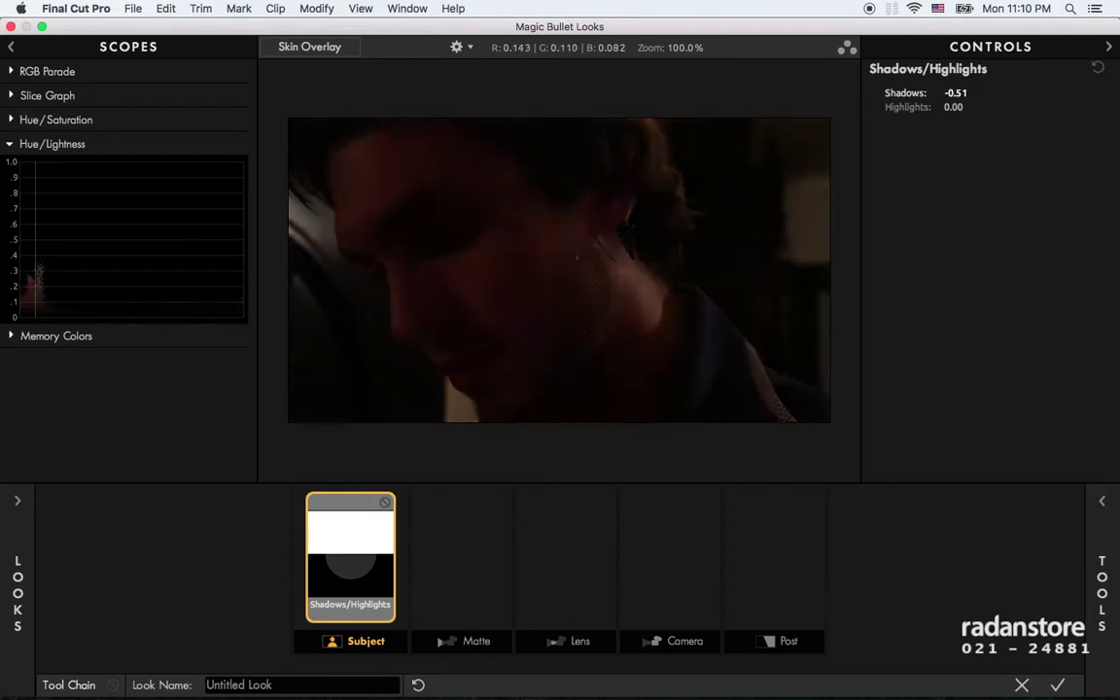
double_click(956, 93)
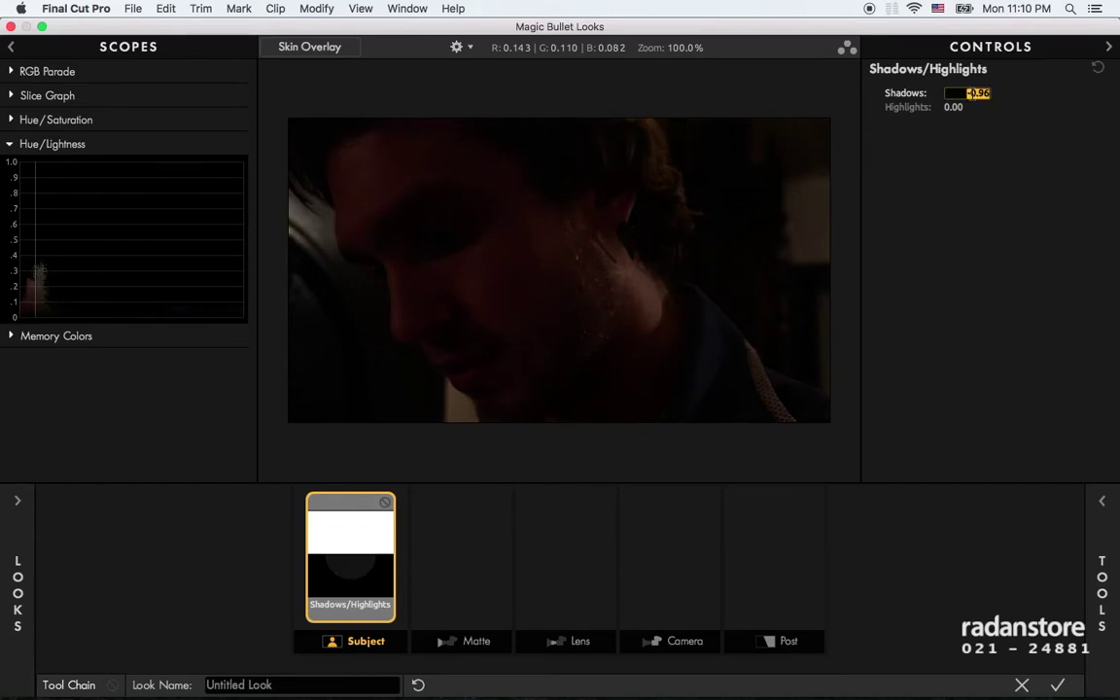
type("0")
key("Return")
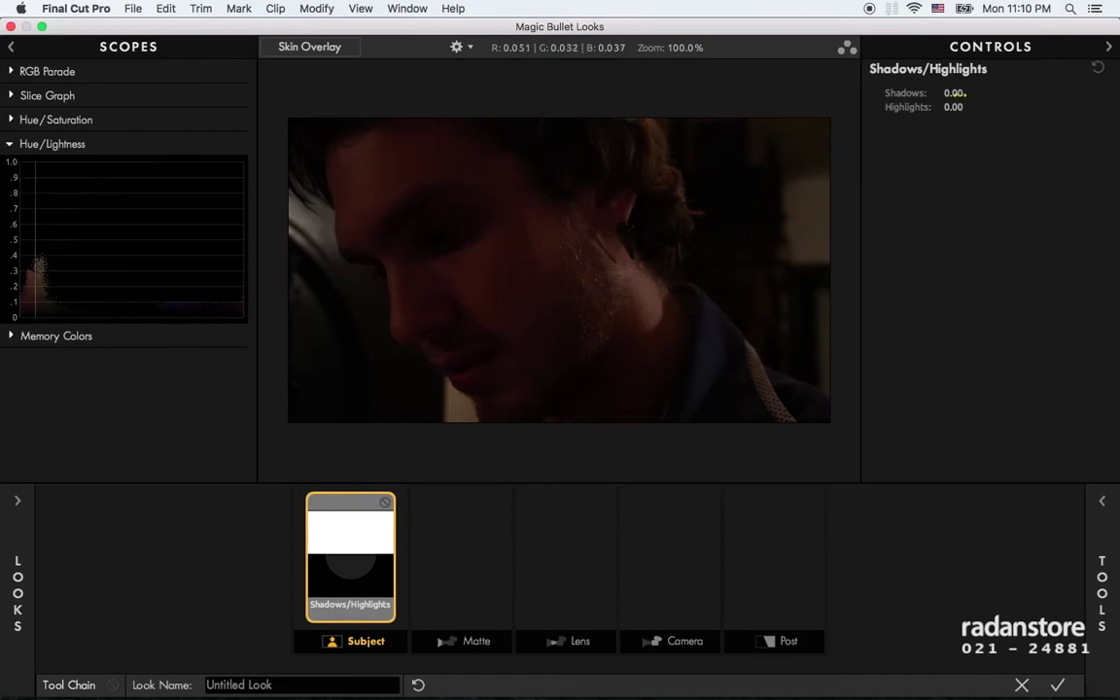
left_click_drag(954, 93, 982, 92)
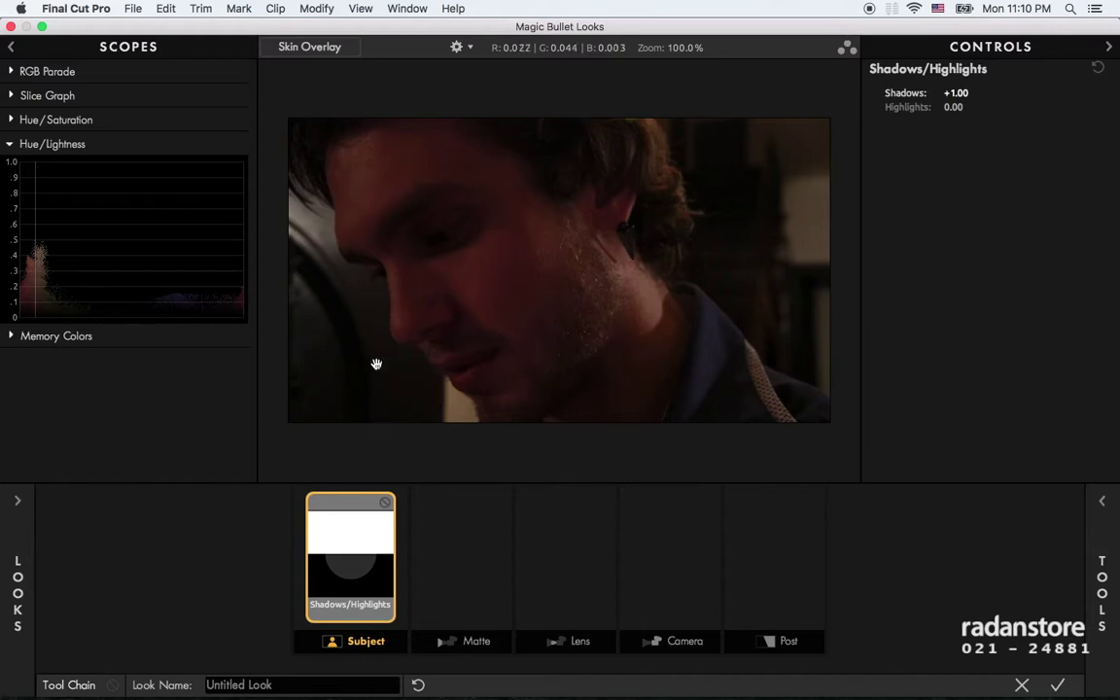
Step: Hide the scopes and toggle Shadows/Highlights bypass to compare with the original
left_click(10, 46)
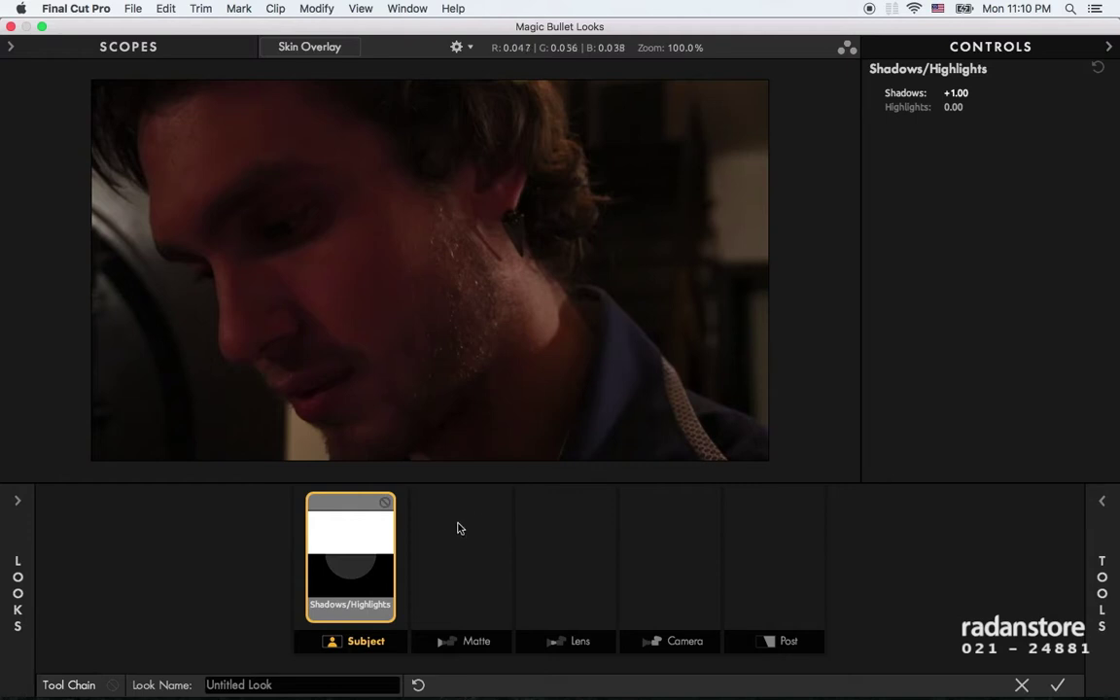
left_click(385, 503)
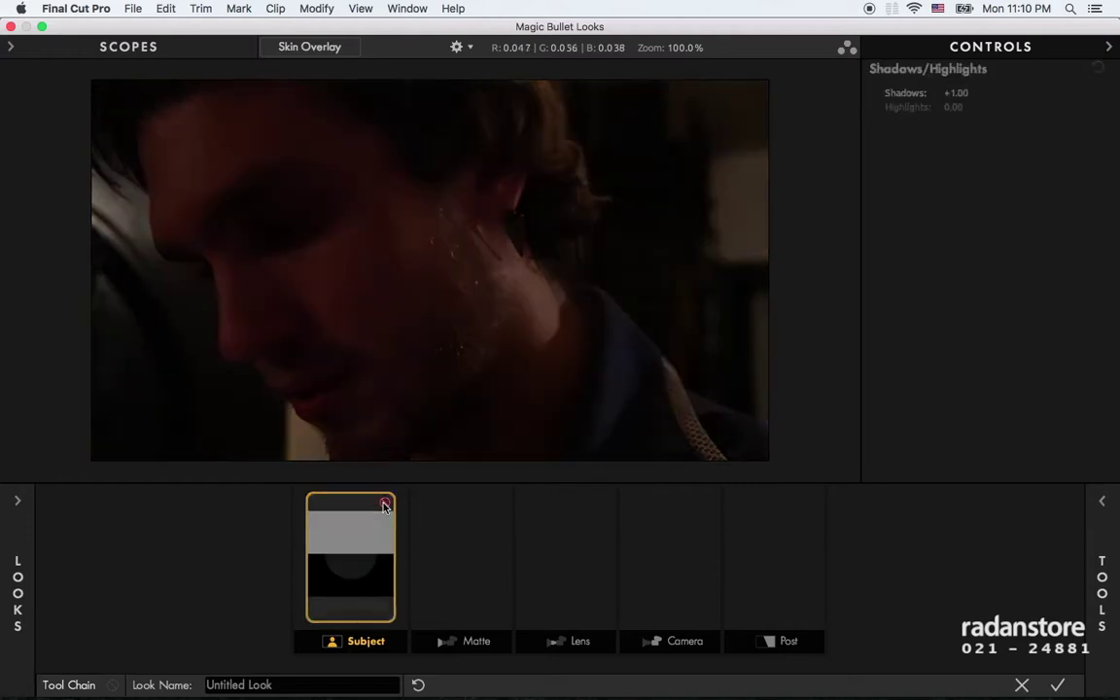
left_click(385, 504)
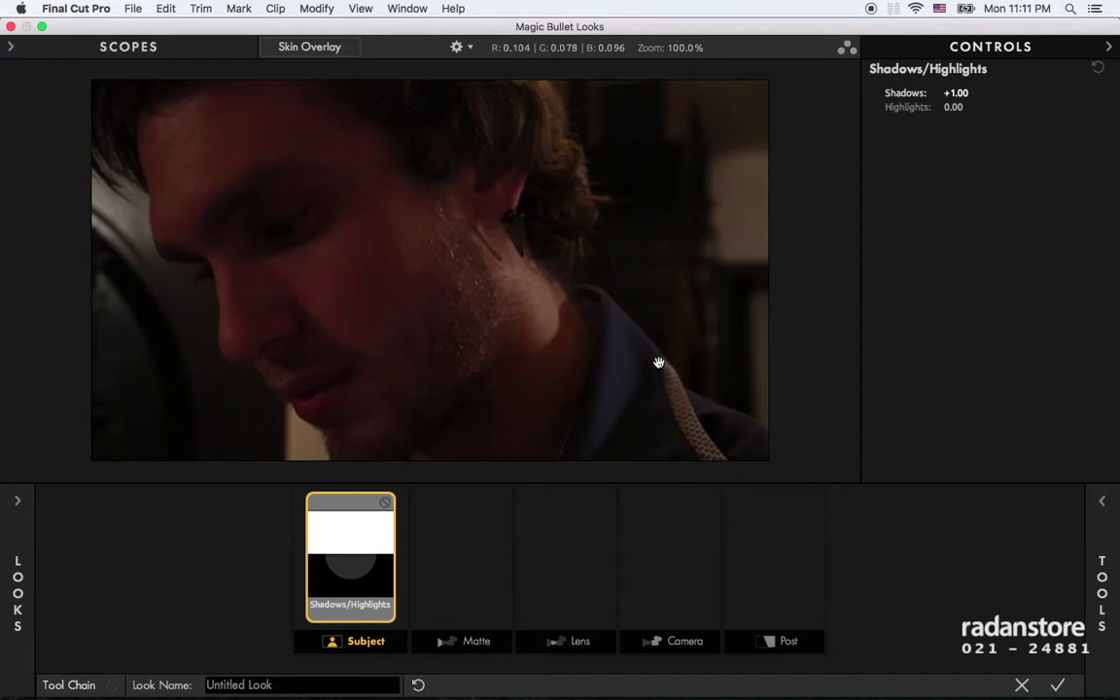
Step: Add a Spot Exposure ellipse, shrinking and stretching it over the ear and jaw
mouse_move(992, 520)
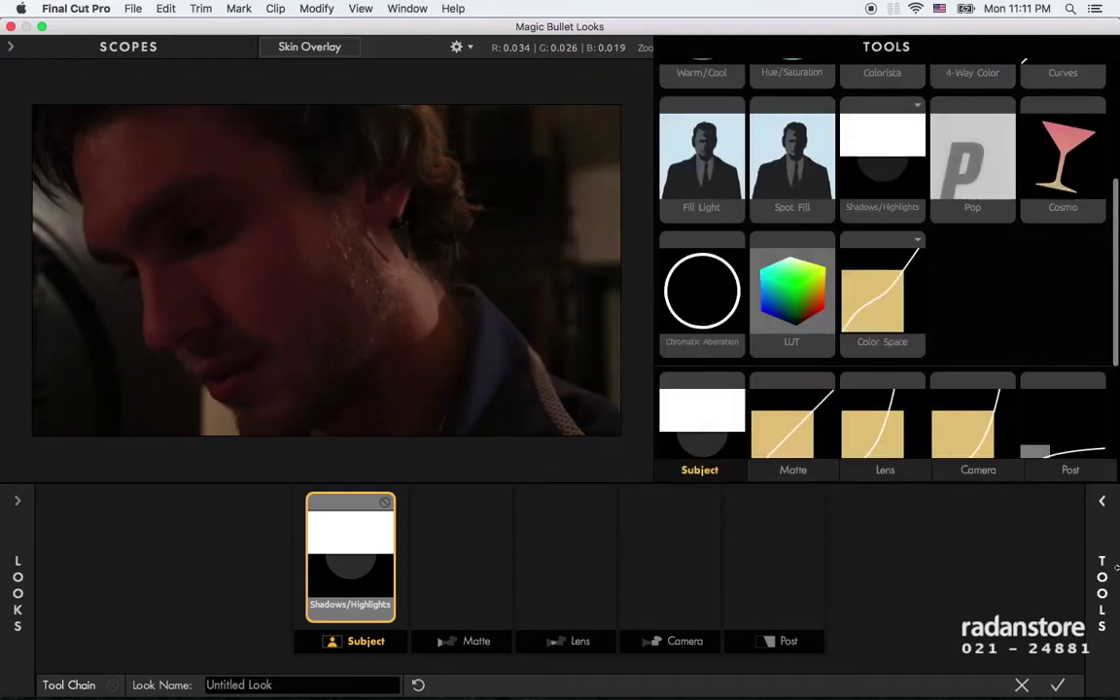
left_click_drag(784, 180, 327, 257)
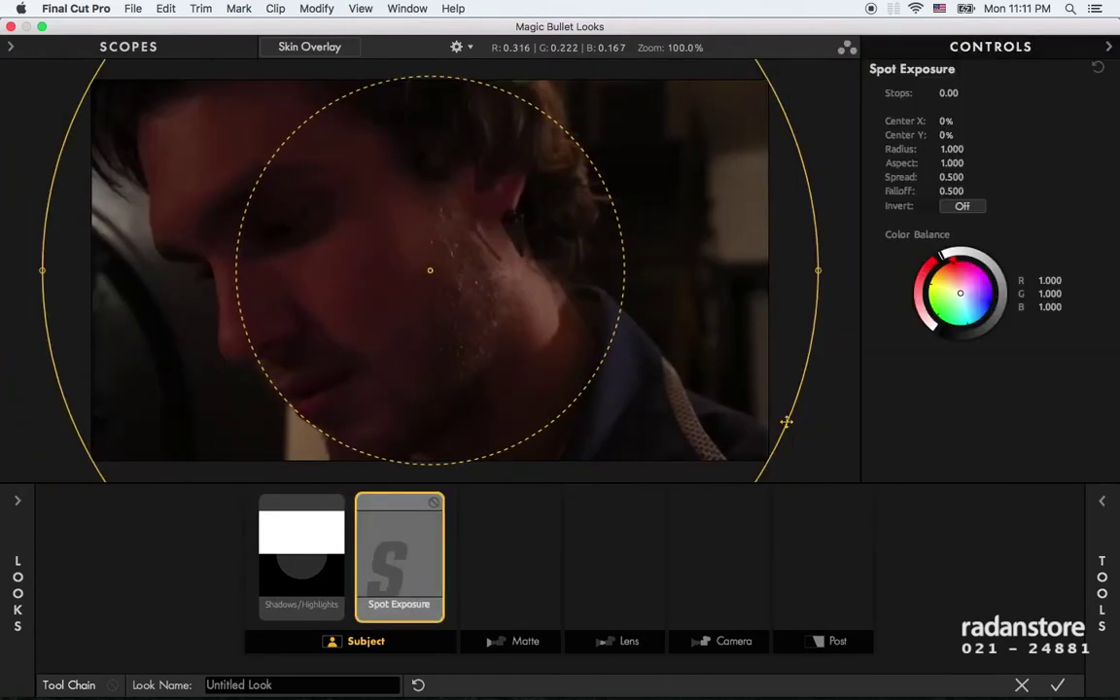
left_click_drag(704, 376, 524, 302)
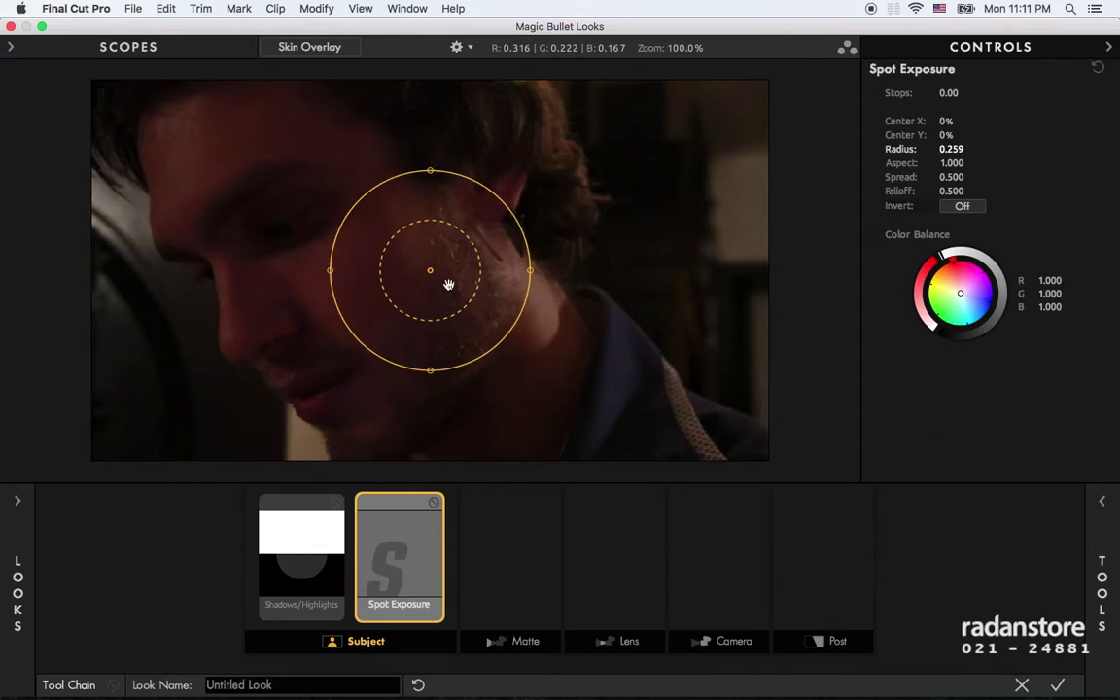
left_click_drag(447, 284, 533, 239)
left_click_drag(469, 287, 550, 318)
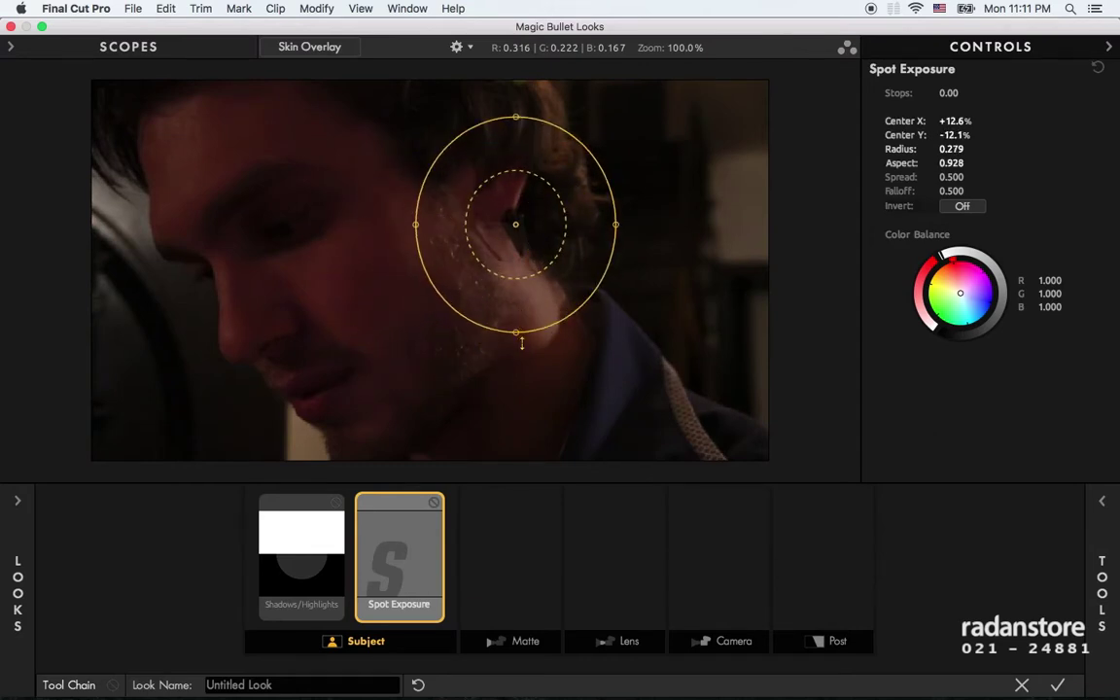
Step: Widen the spot's feather, nudge it over cheek and neck, and set Stops to +0.60
left_click_drag(554, 243, 527, 224)
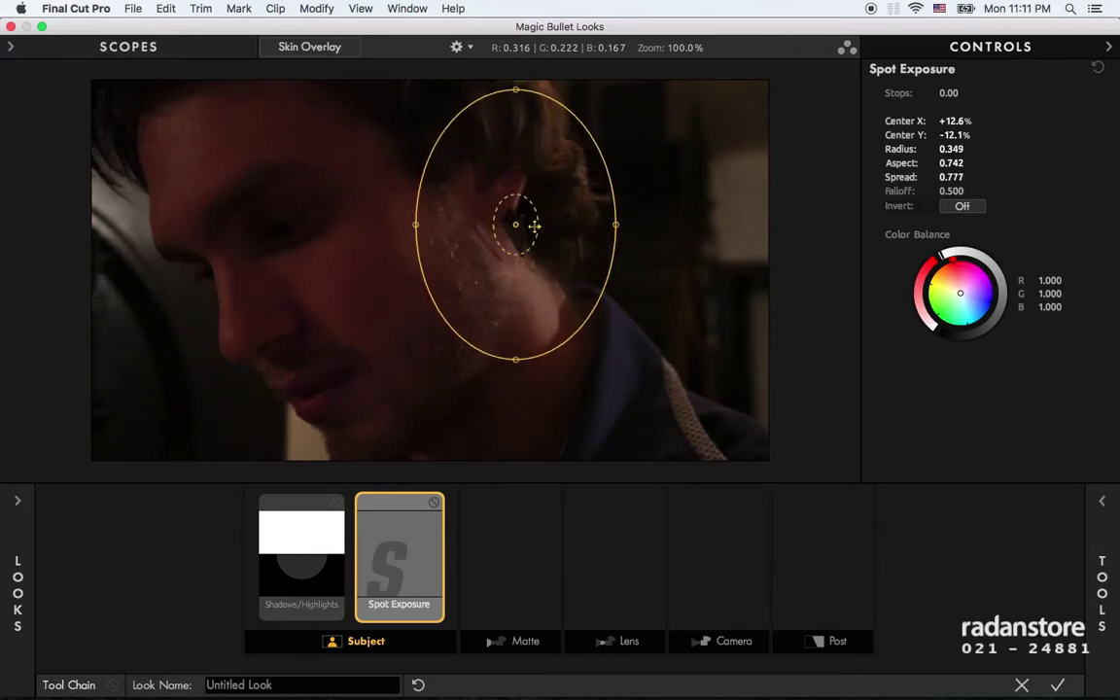
left_click_drag(609, 257, 560, 270)
left_click_drag(948, 92, 963, 93)
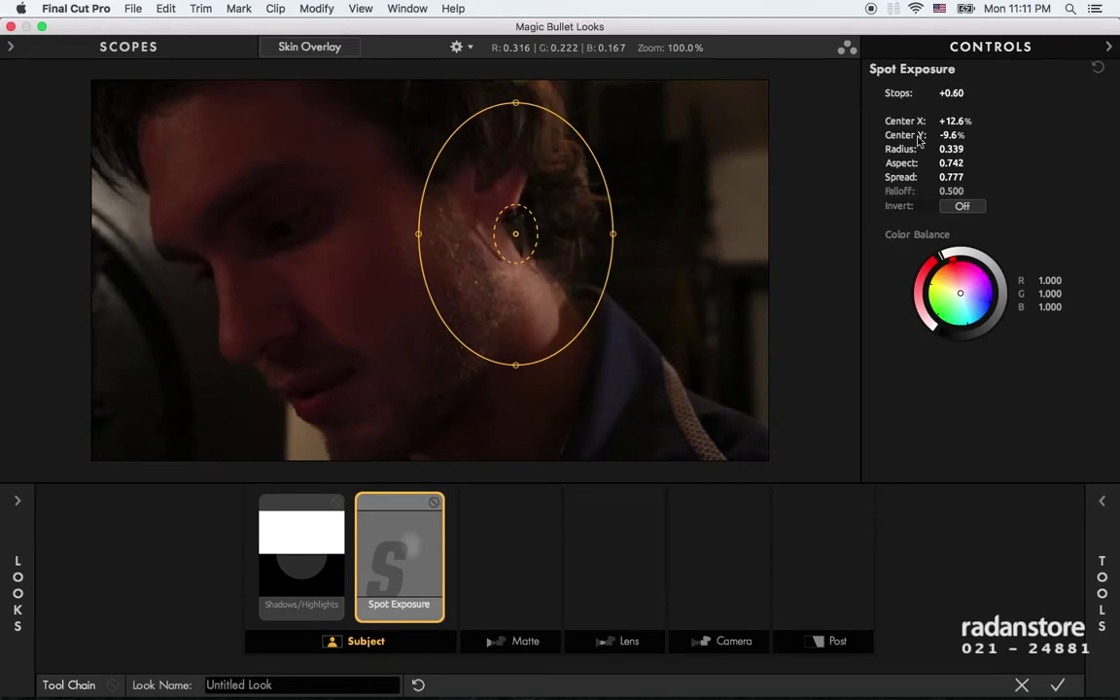
left_click(302, 549)
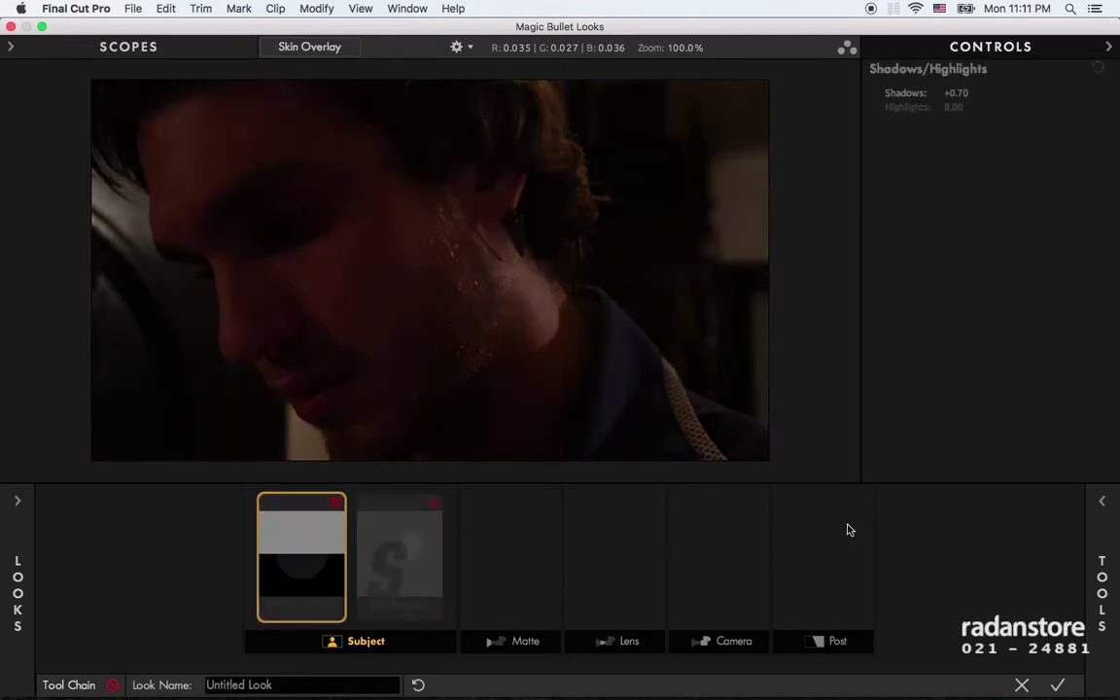
Step: Compare the Shadows/Highlights grade with bypass, then start closing the Looks editor but cancel
key("space")
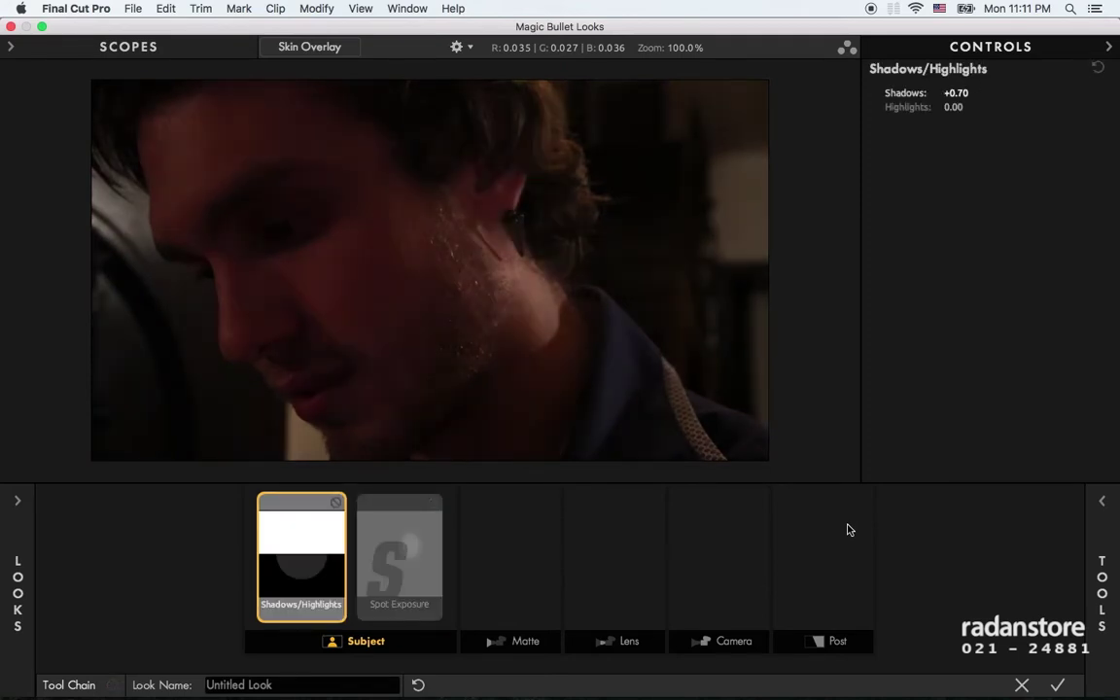
key("space")
key("space")
mouse_move(1110, 615)
left_click(1019, 684)
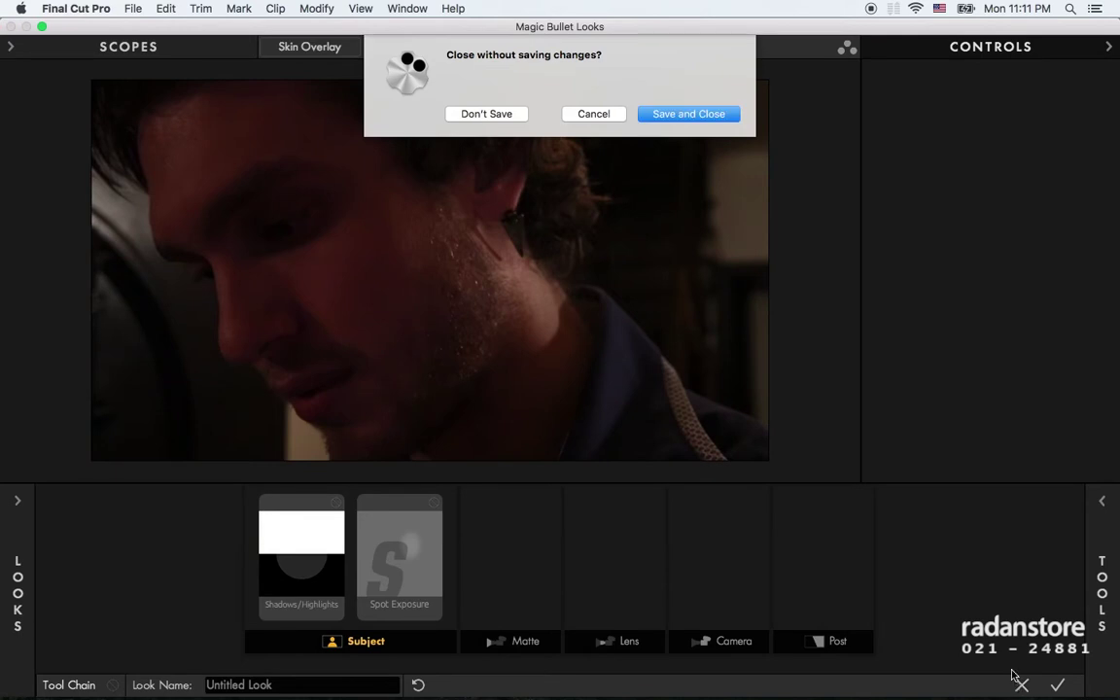
left_click(613, 117)
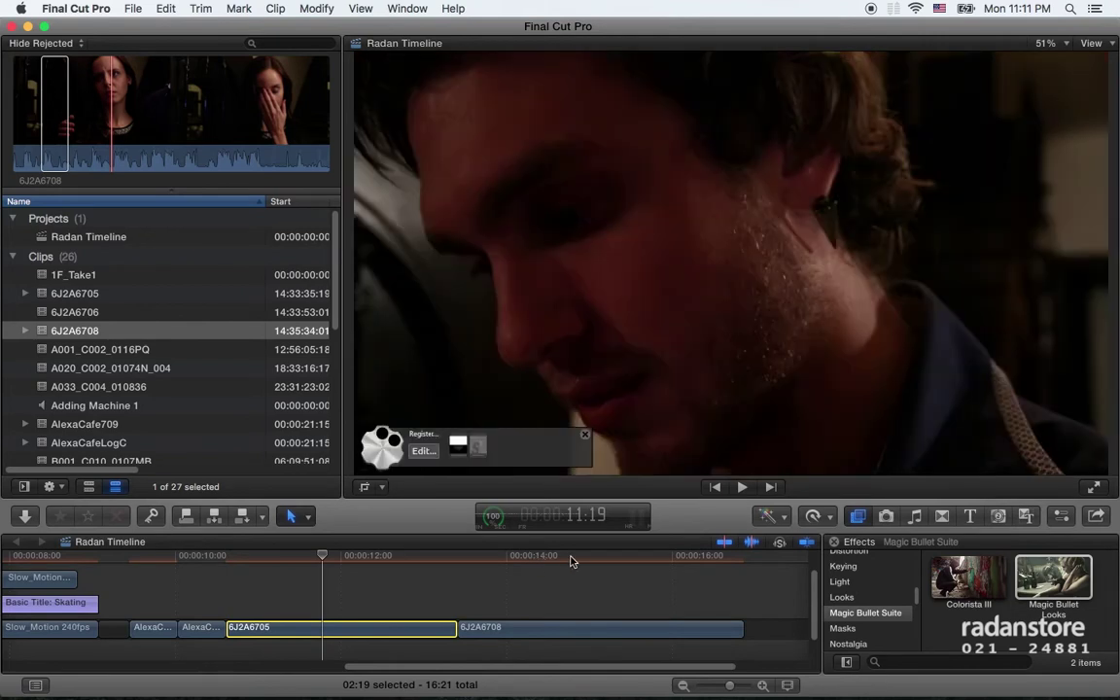
Step: Apply Magic Bullet Looks to the 6J2A6708 close-up and open its Looks editor
left_click(588, 562)
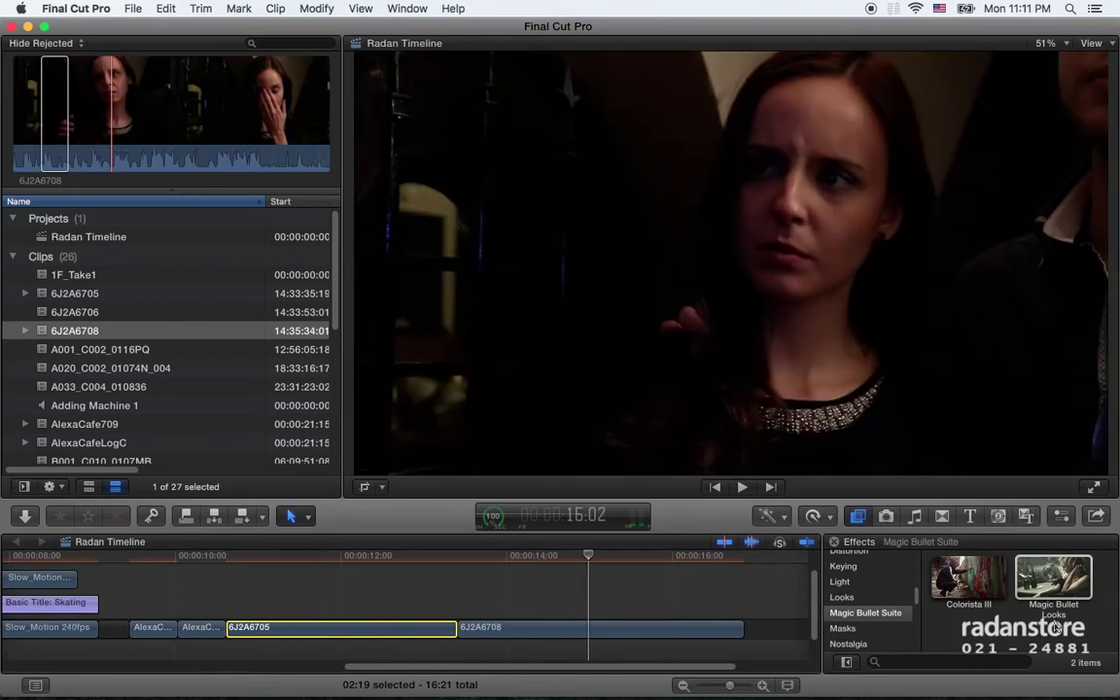
left_click_drag(1047, 588, 652, 634)
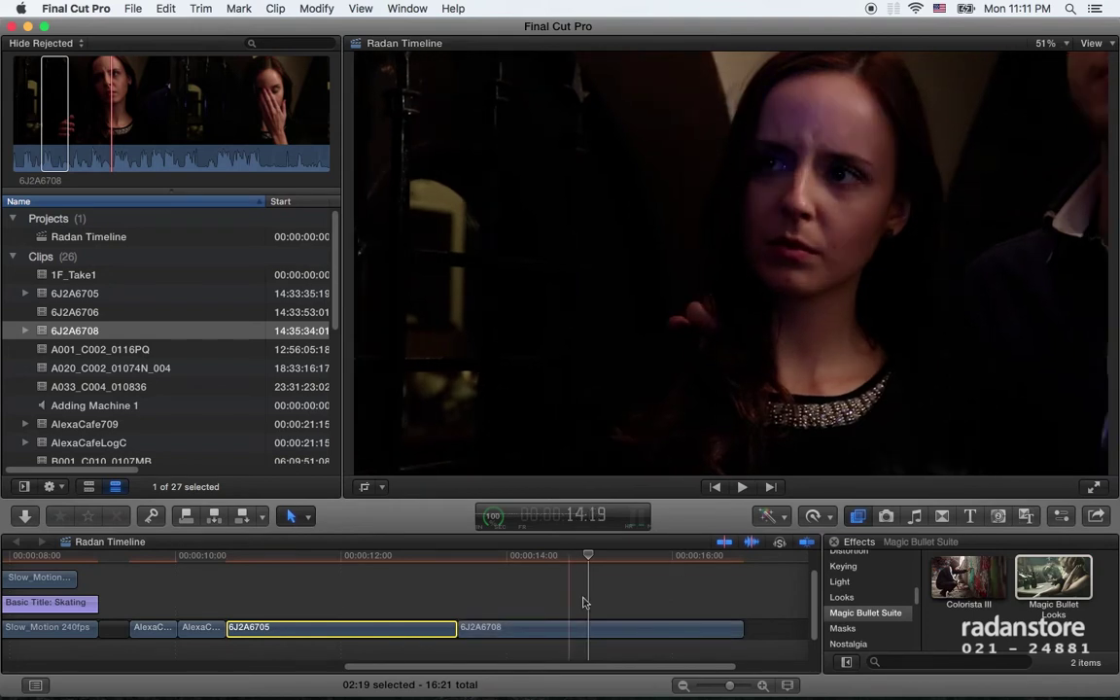
left_click(530, 630)
left_click(423, 451)
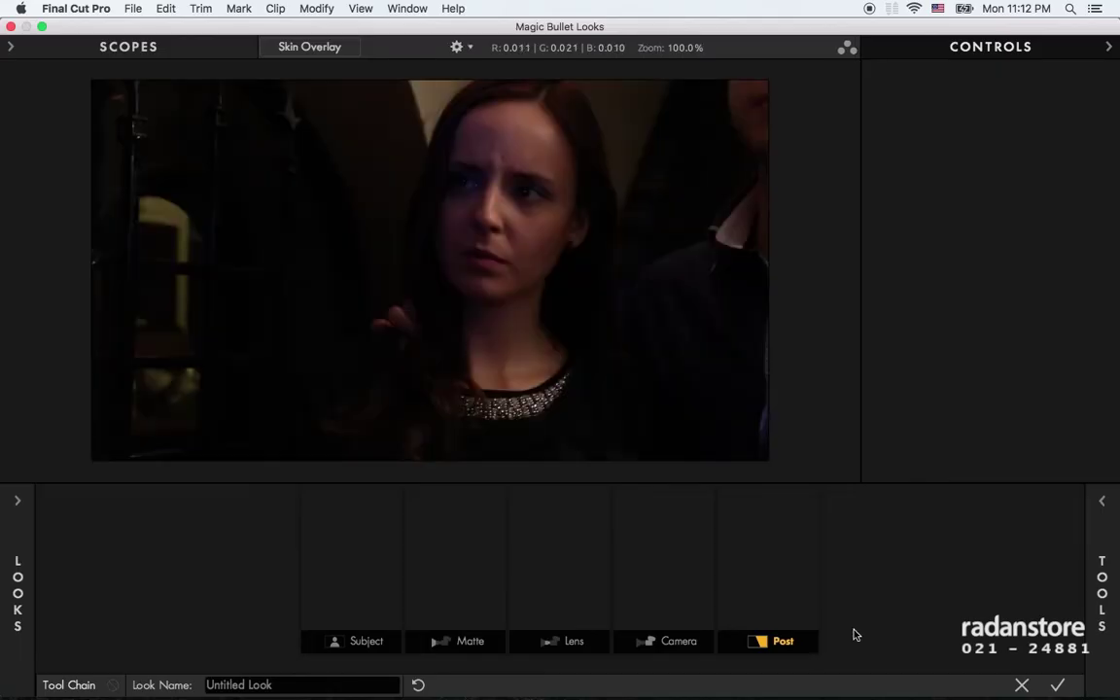
Step: Add Cosmo to the Subject stage and turn on Skin Overlay to show detected skin
mouse_move(1101, 584)
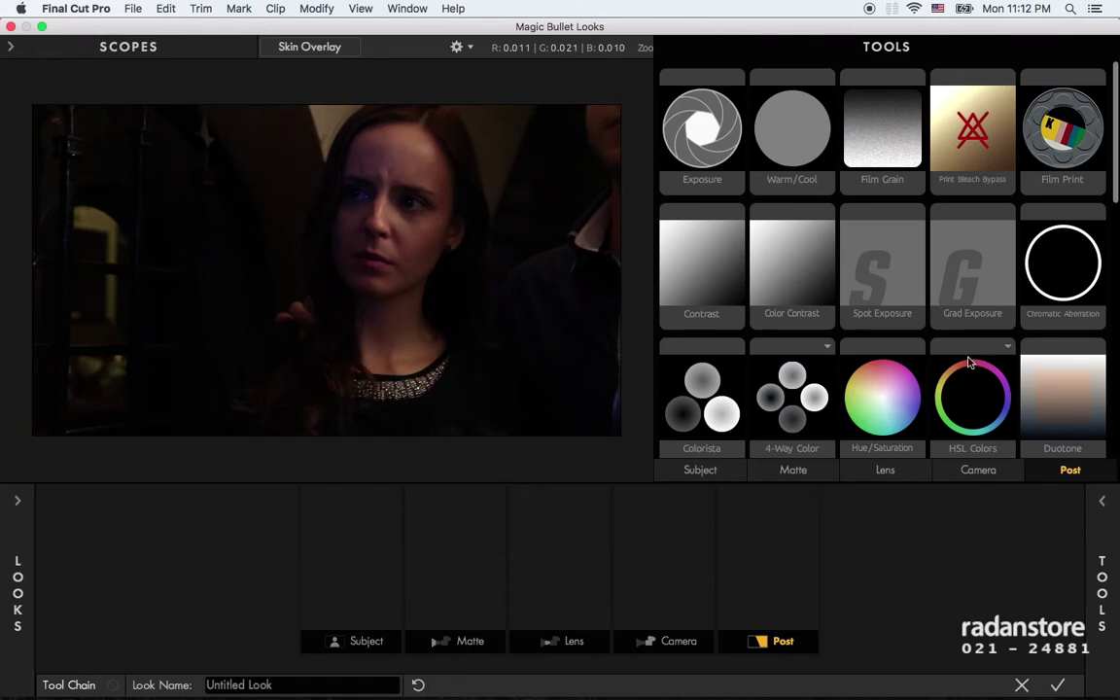
left_click(718, 470)
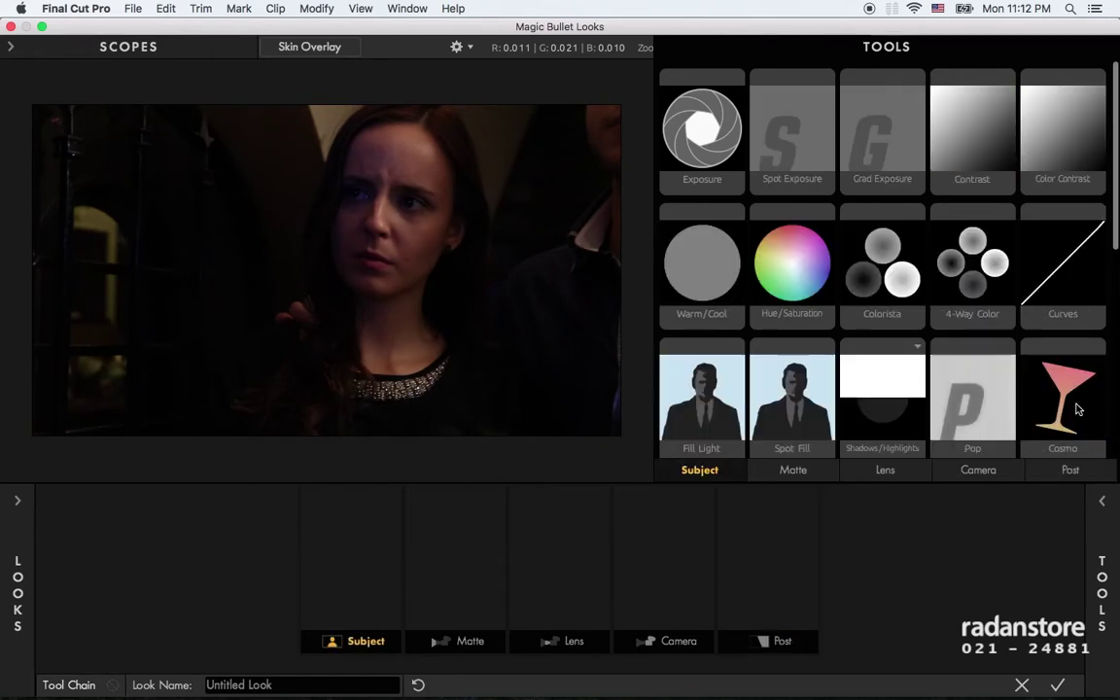
left_click_drag(1070, 389, 328, 571)
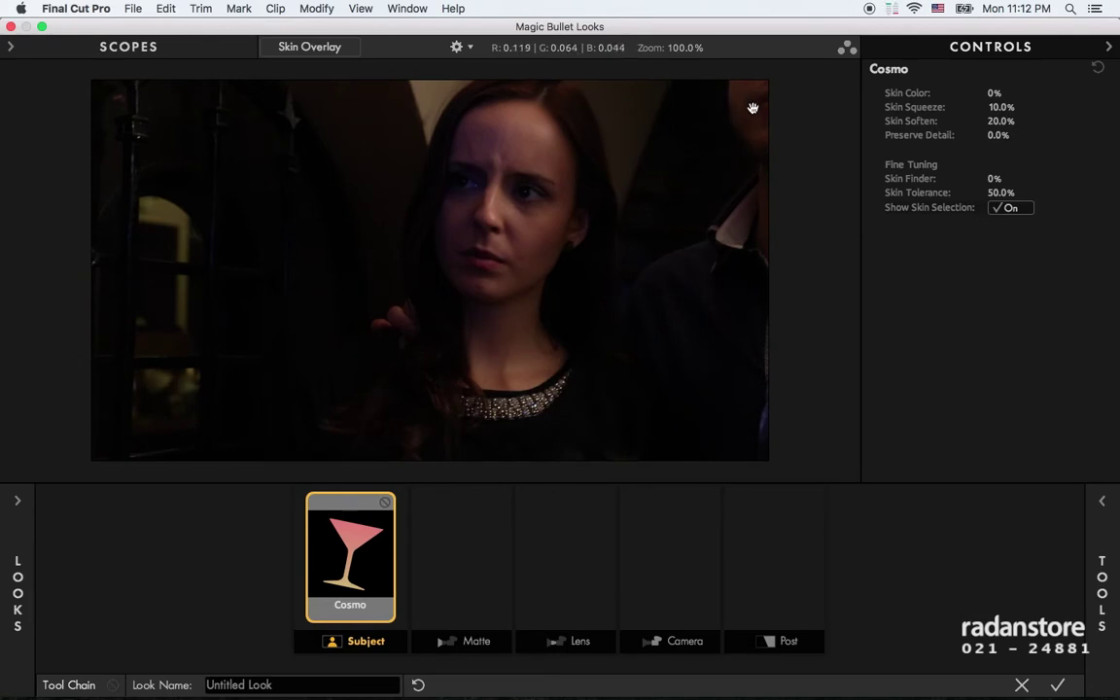
left_click(340, 53)
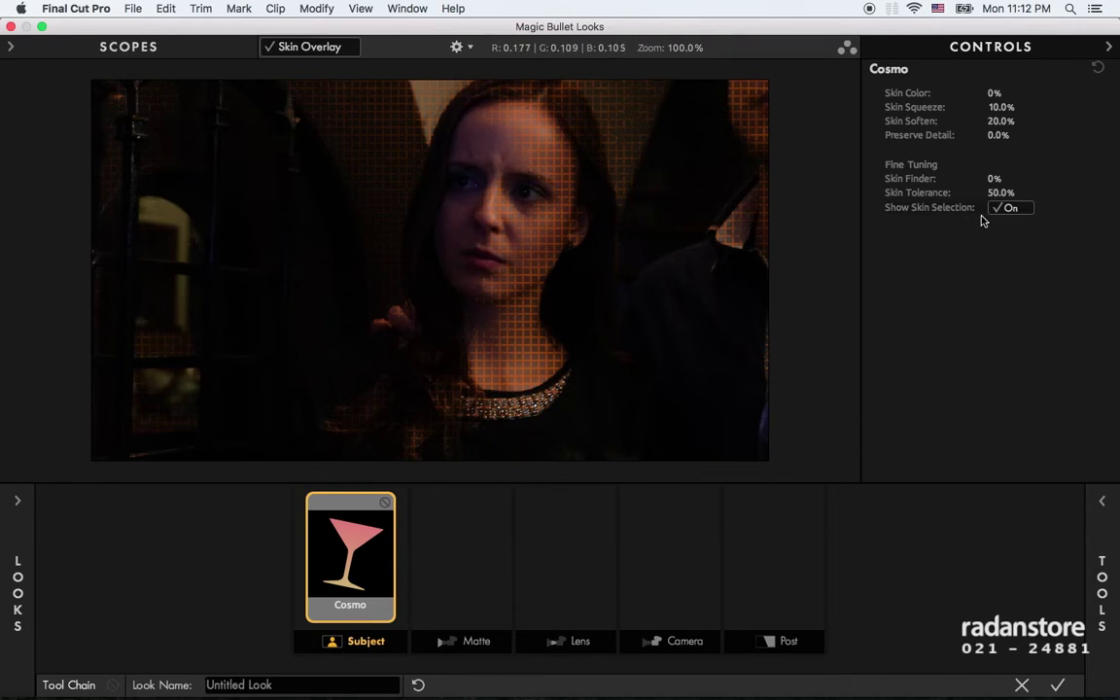
Step: Hide the skin overlay and lower Cosmo's Skin Finder to -43.6% to isolate the face
left_click(356, 48)
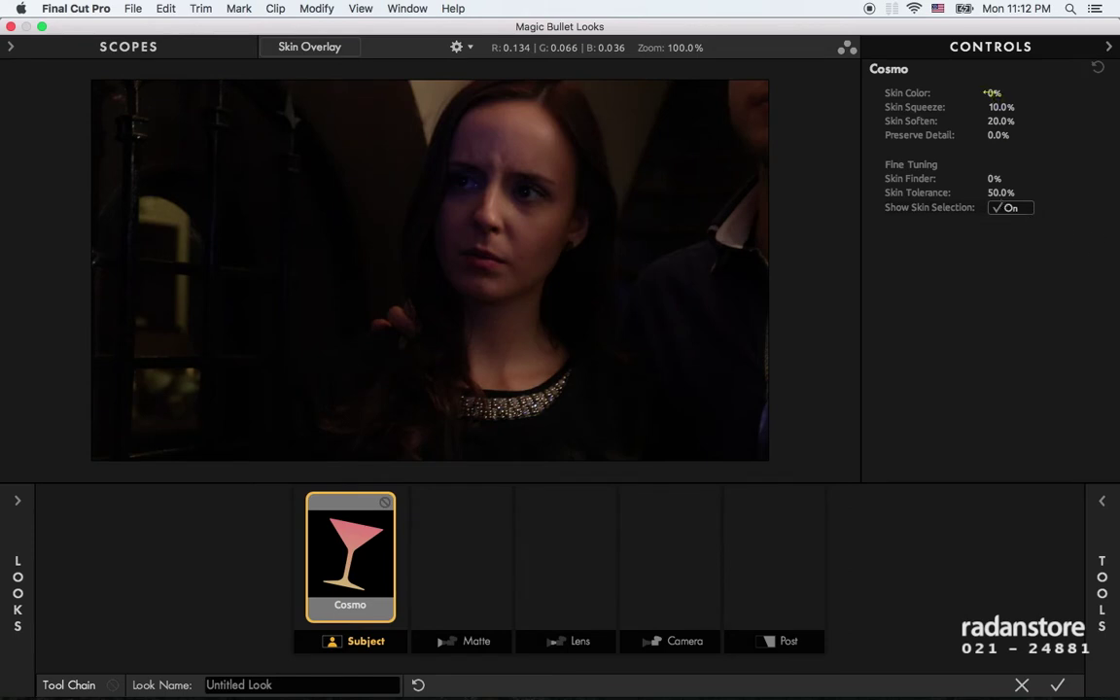
left_click_drag(992, 92, 996, 93)
left_click(1010, 208)
left_click(1009, 208)
left_click_drag(994, 179, 996, 178)
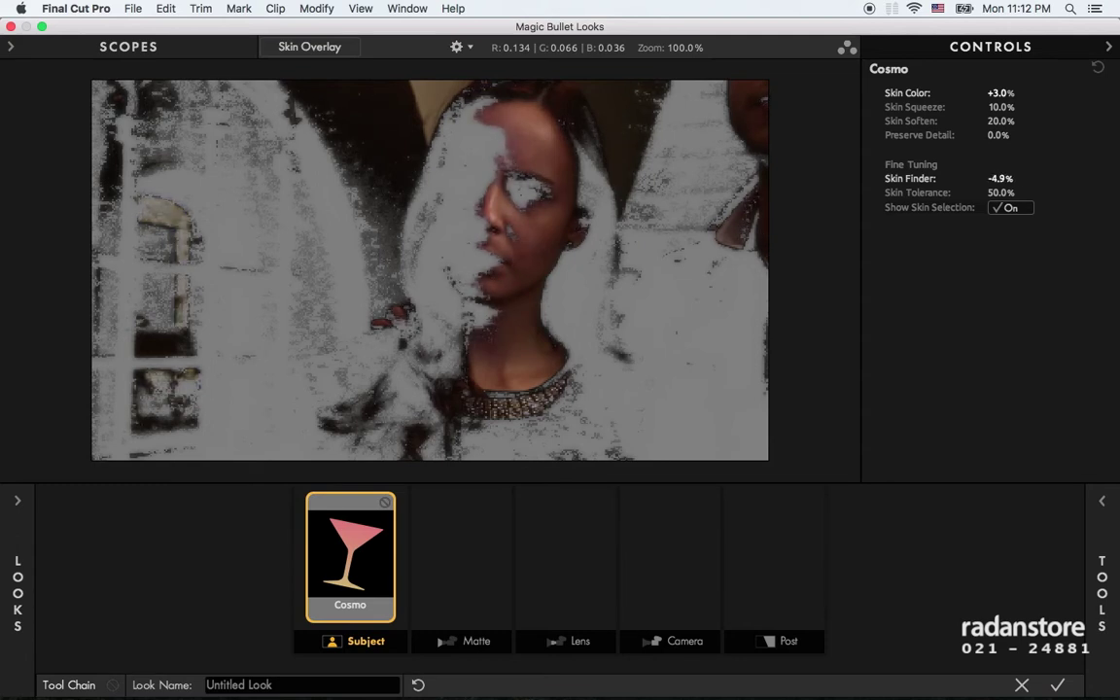
left_click_drag(996, 179, 976, 179)
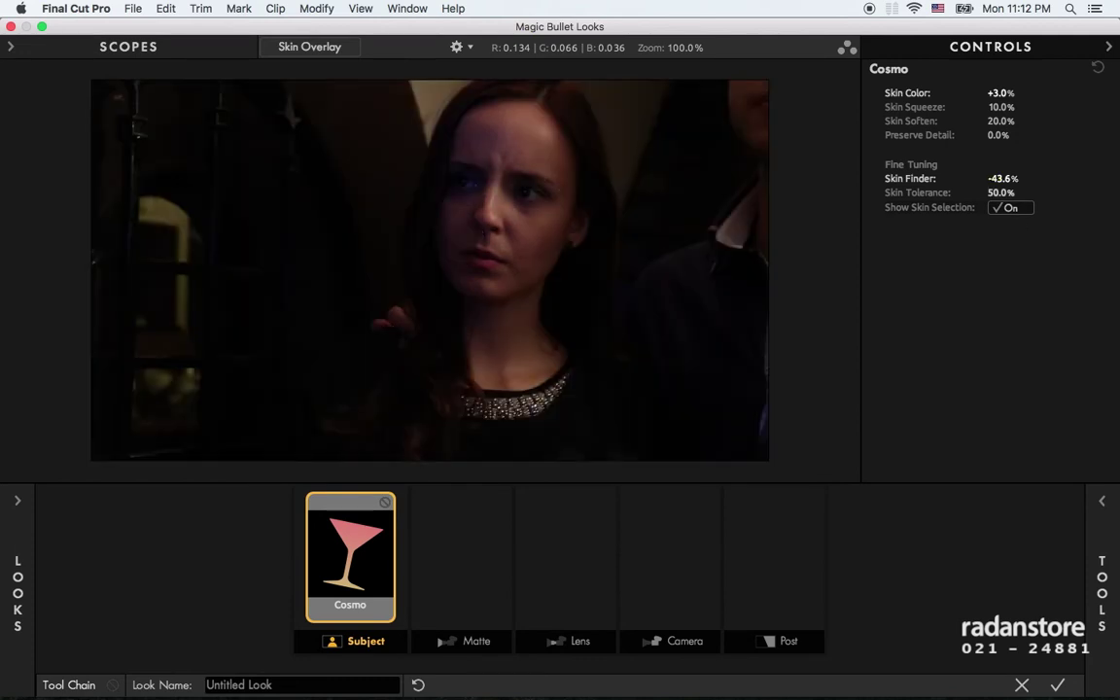
Step: Set Skin Tolerance 60.7%, Skin Soften 25.6%, and Skin Color -54.7% toward magenta
left_click_drag(1001, 193, 1003, 192)
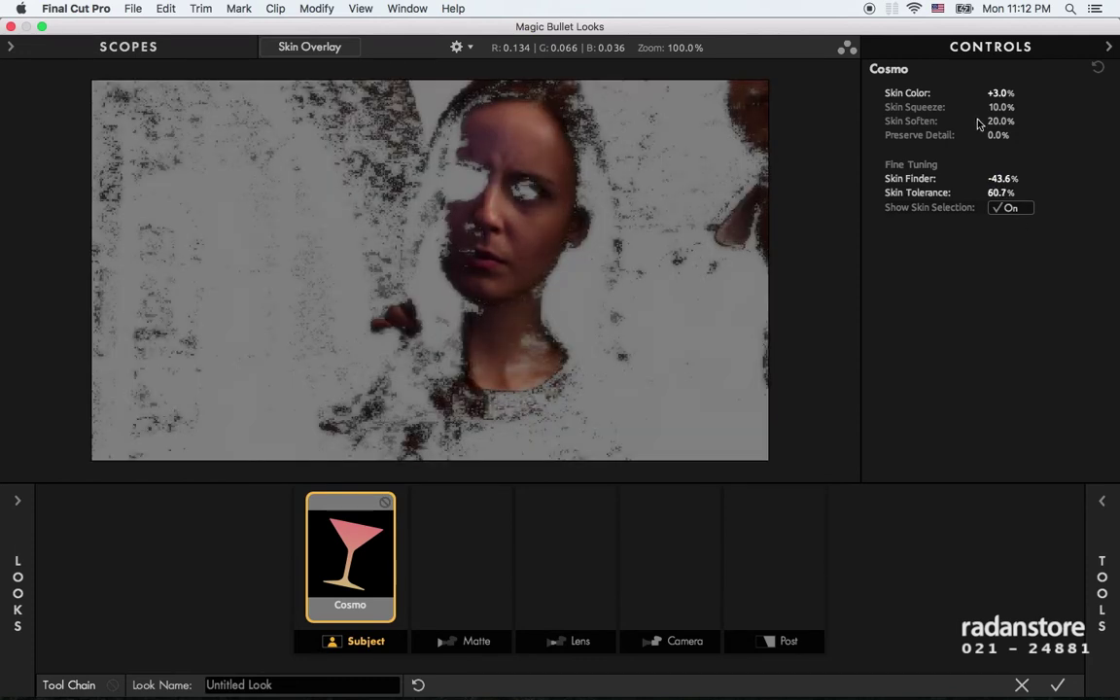
left_click_drag(980, 122, 982, 122)
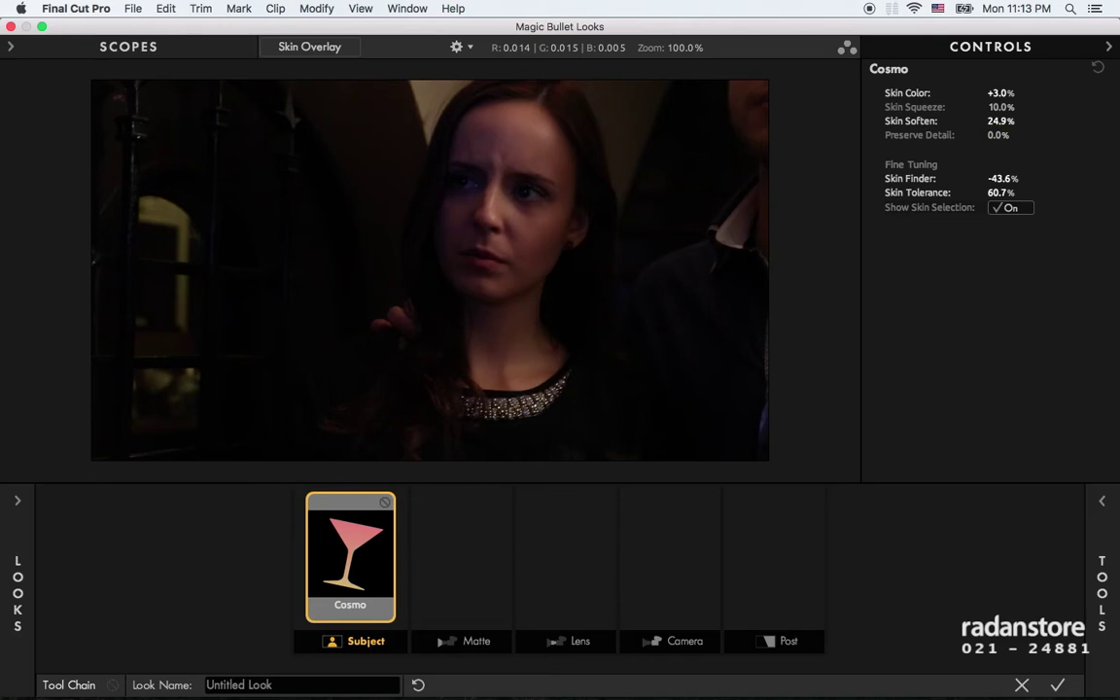
left_click_drag(1000, 121, 1004, 122)
left_click_drag(1003, 94, 997, 93)
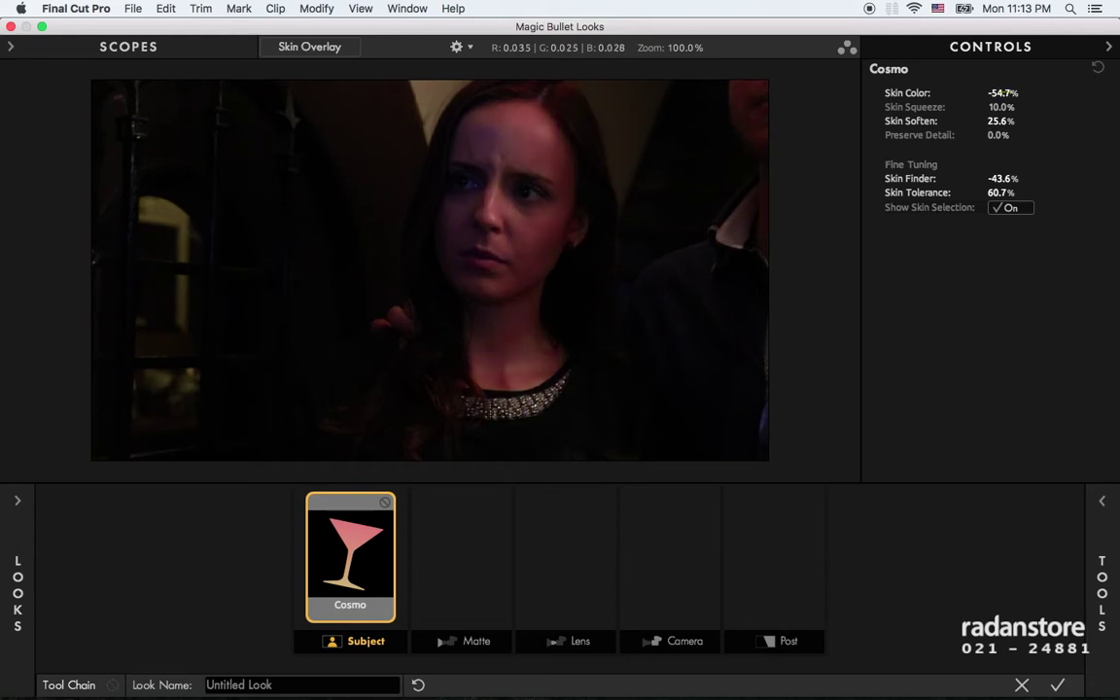
Step: Reset Skin Color to 0, then warm it slightly to about +9.9%
left_click(1007, 91)
type("0")
key("Return")
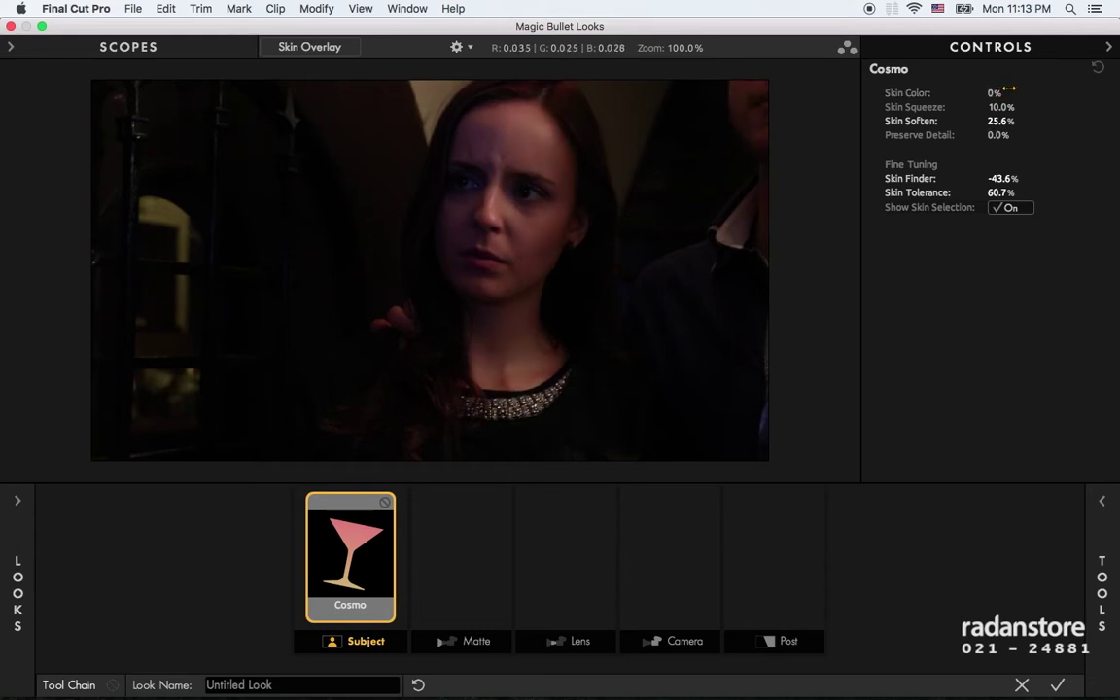
left_click_drag(995, 93, 1006, 93)
left_click_drag(1002, 93, 1001, 94)
Step: Set Skin Soften to 50 and toggle Cosmo's bypass to compare before and after
left_click(1001, 122)
type("50")
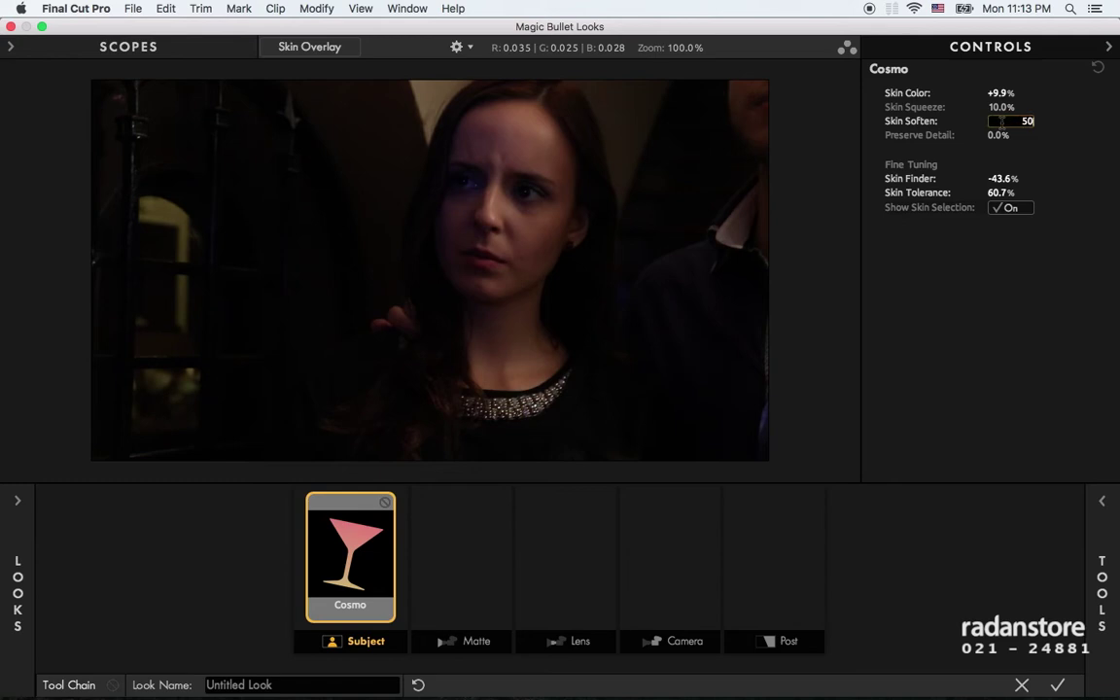
key("Return")
key("b")
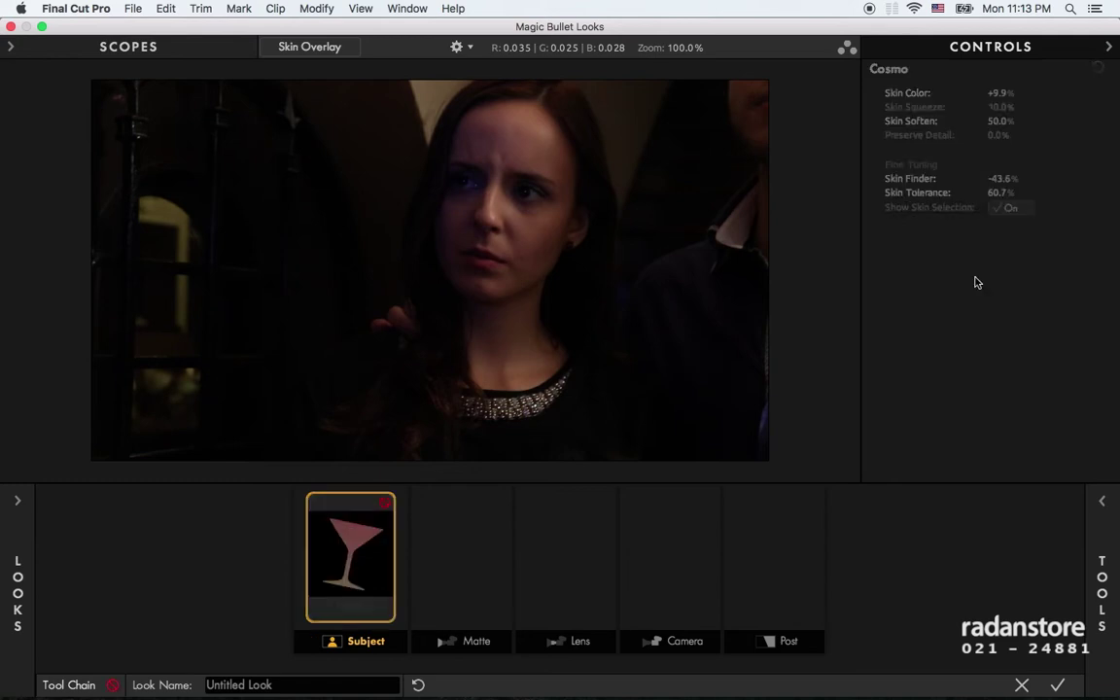
key("b")
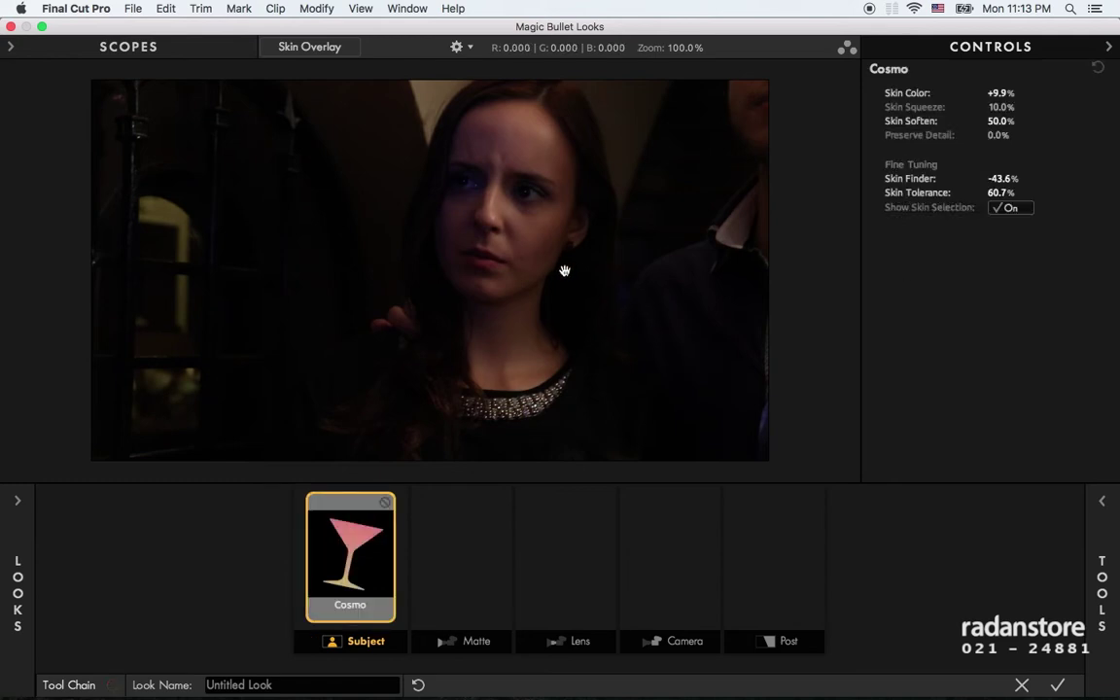
Step: Zoom in on the face and nudge Skin Color to +10.0%
scroll(565, 270, "up", 3)
scroll(574, 194, "up", 3)
scroll(602, 268, "down", 3)
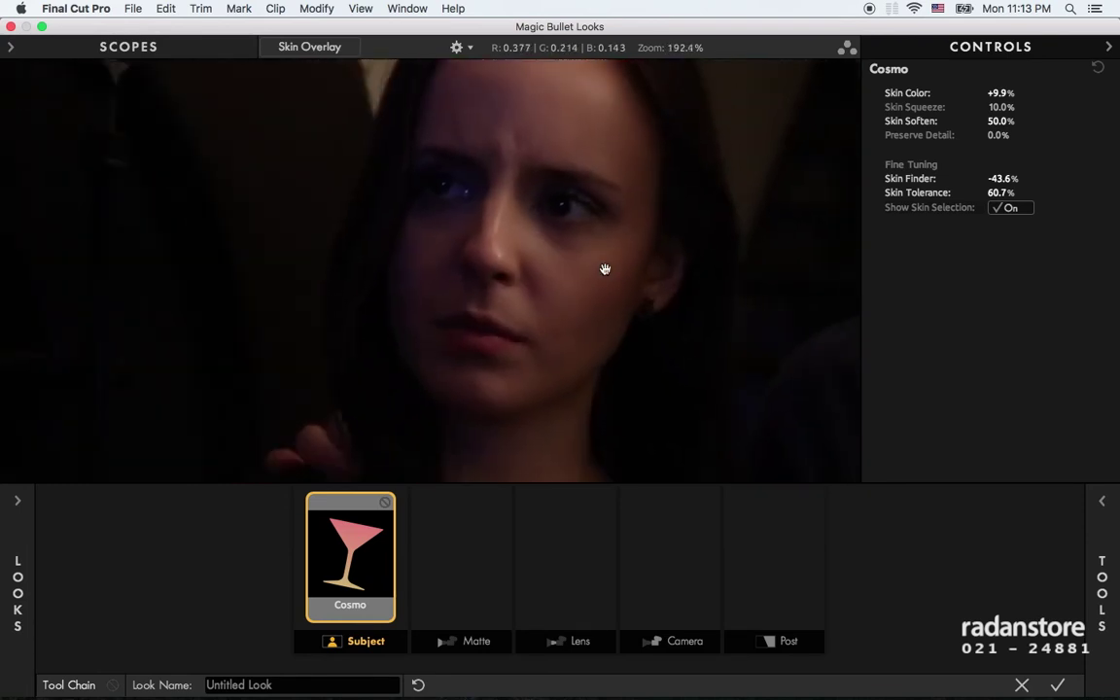
scroll(618, 260, "down", 2)
scroll(597, 230, "up", 3)
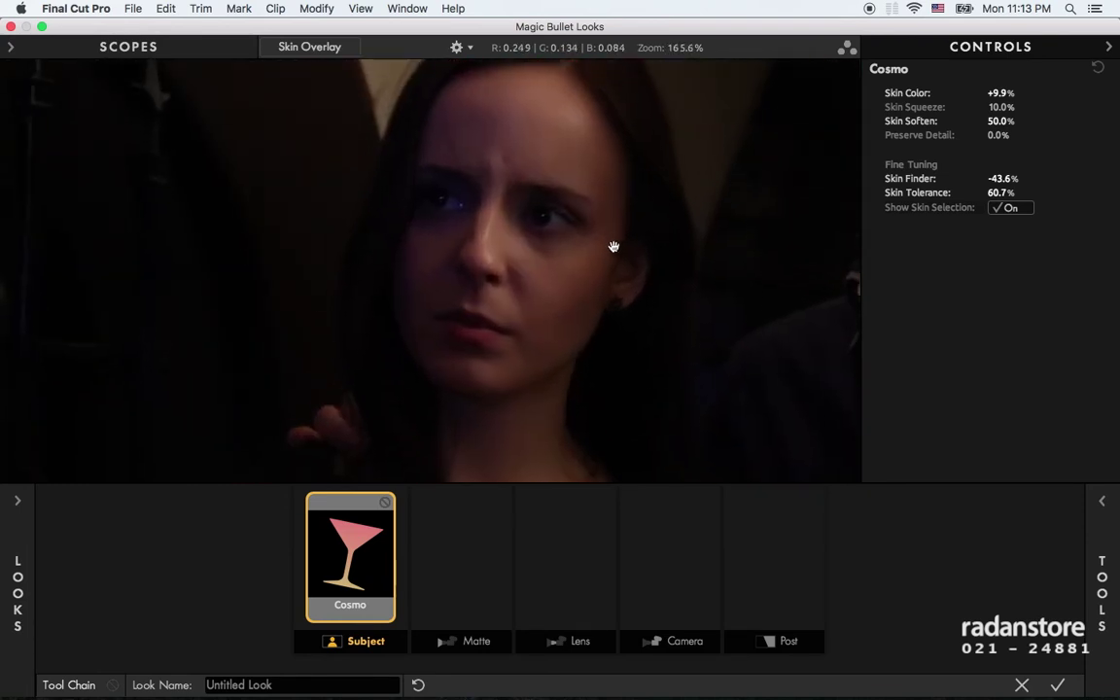
scroll(700, 255, "up", 1)
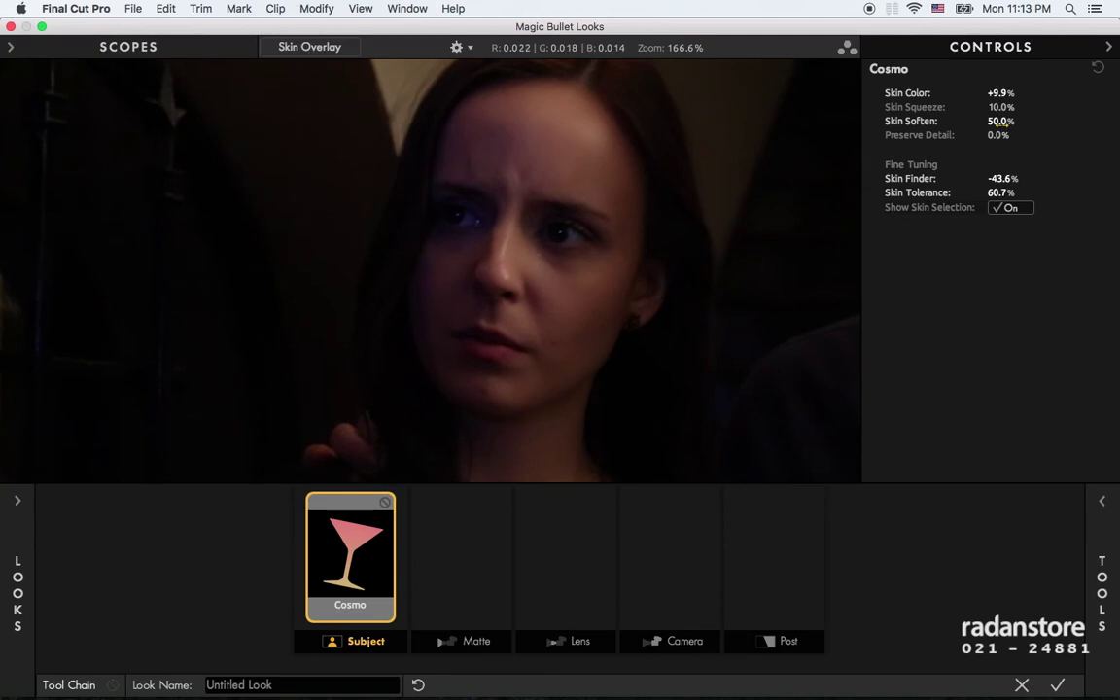
left_click_drag(1010, 93, 1000, 93)
Step: Re-enter Skin Color, trying +20 before settling on +10, and compare Cosmo on and off
left_click(1009, 93)
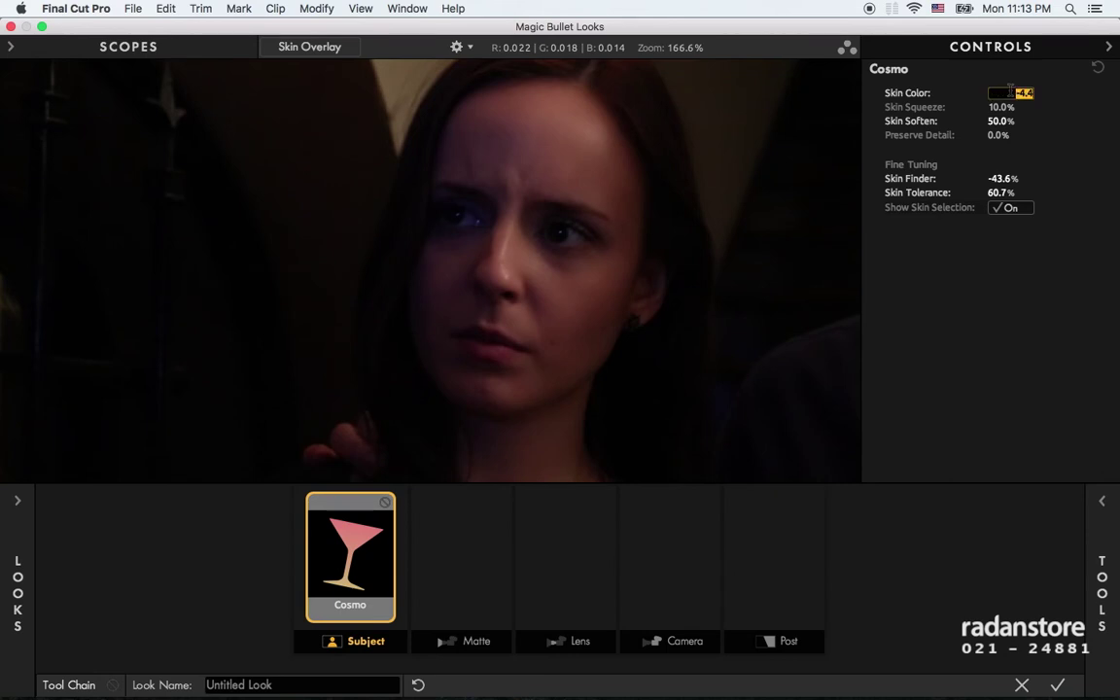
type("0")
key("Return")
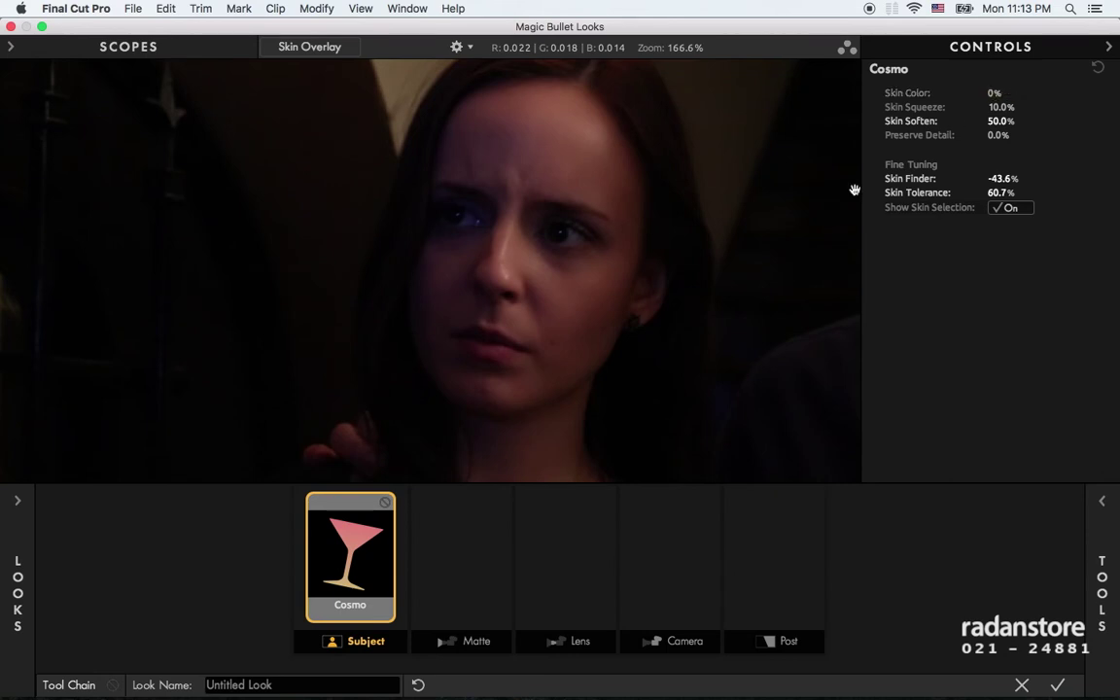
left_click_drag(995, 94, 1004, 93)
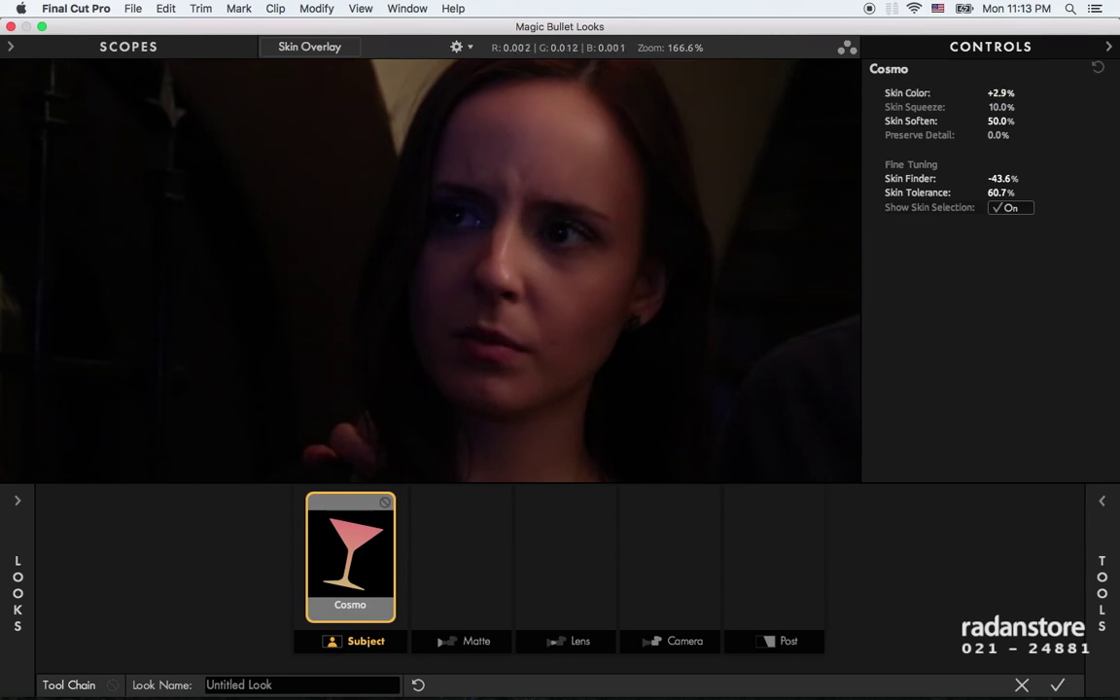
left_click(995, 94)
type("20")
key("Return")
left_click(995, 93)
type("0")
key("Return")
key("b")
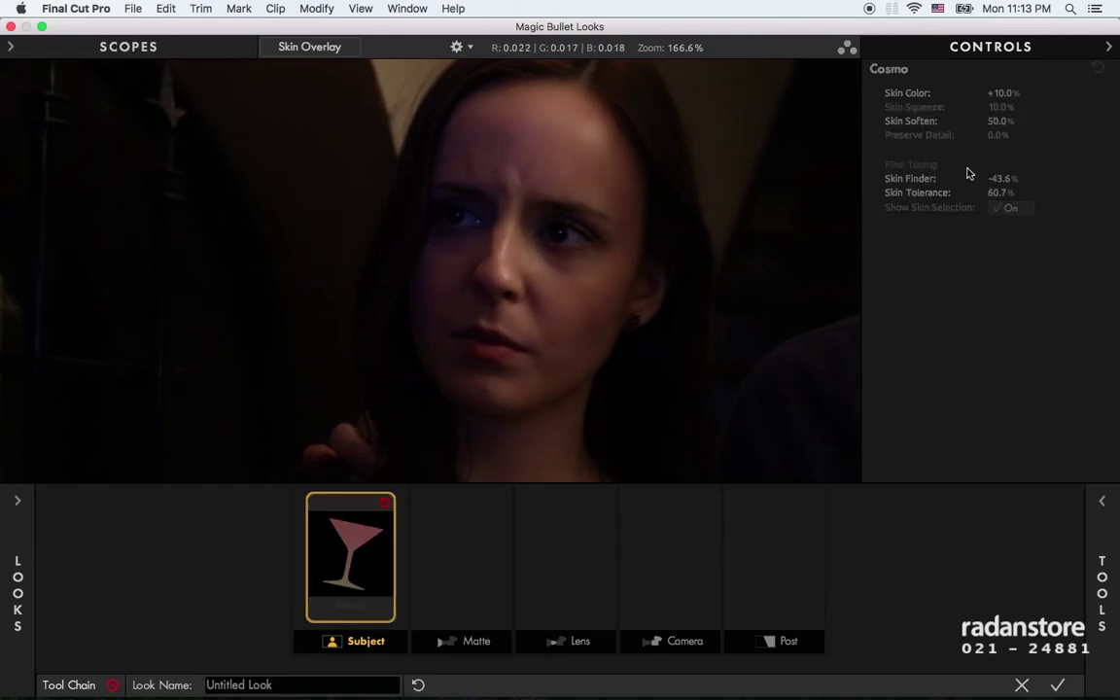
key("b")
key("b")
key("b")
key("b")
key("b")
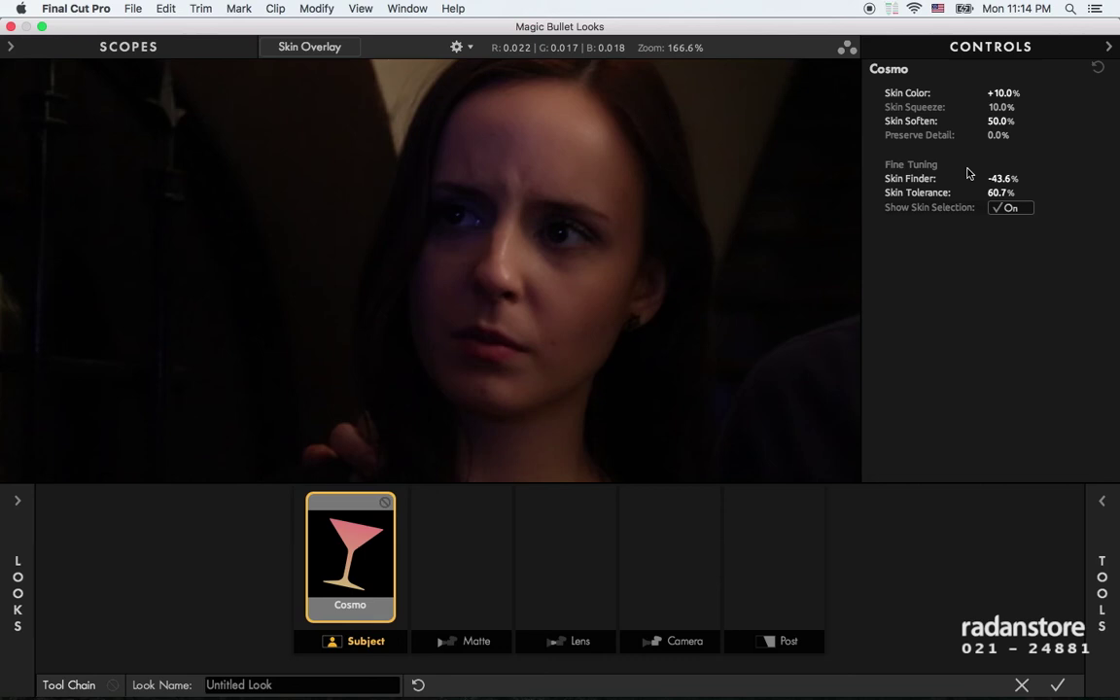
Step: Zoom the viewer back out and scroll the Subject tools to Chromatic Aberration, LUT and Color Space
scroll(408, 420, "down", 3)
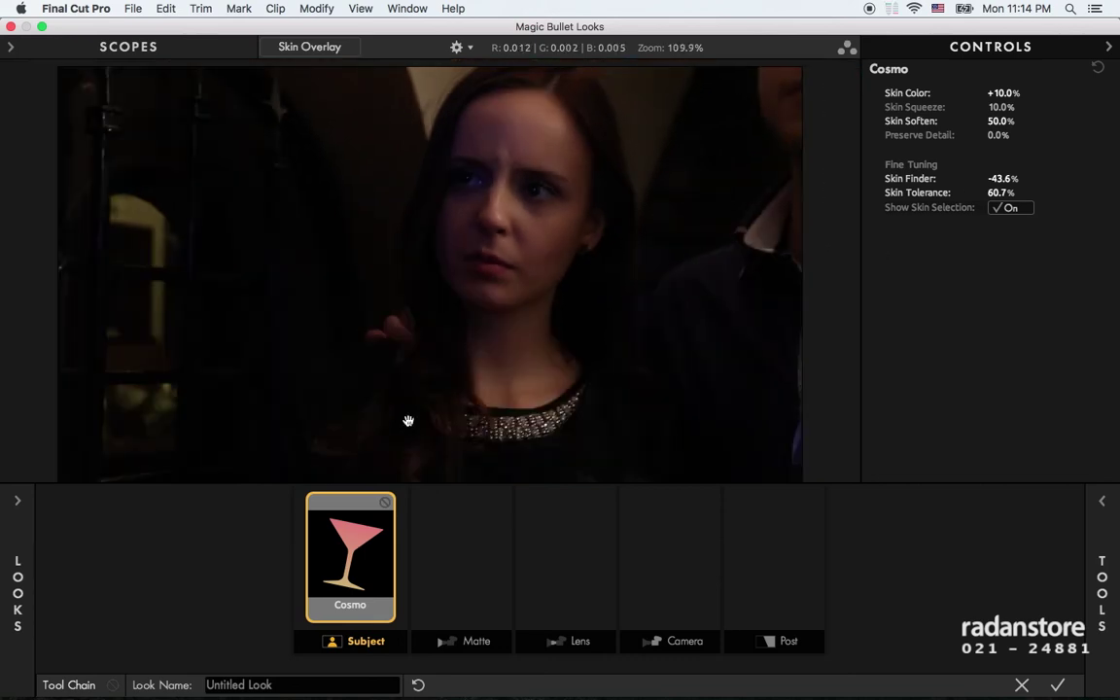
scroll(409, 420, "down", 3)
scroll(408, 420, "up", 2)
mouse_move(992, 534)
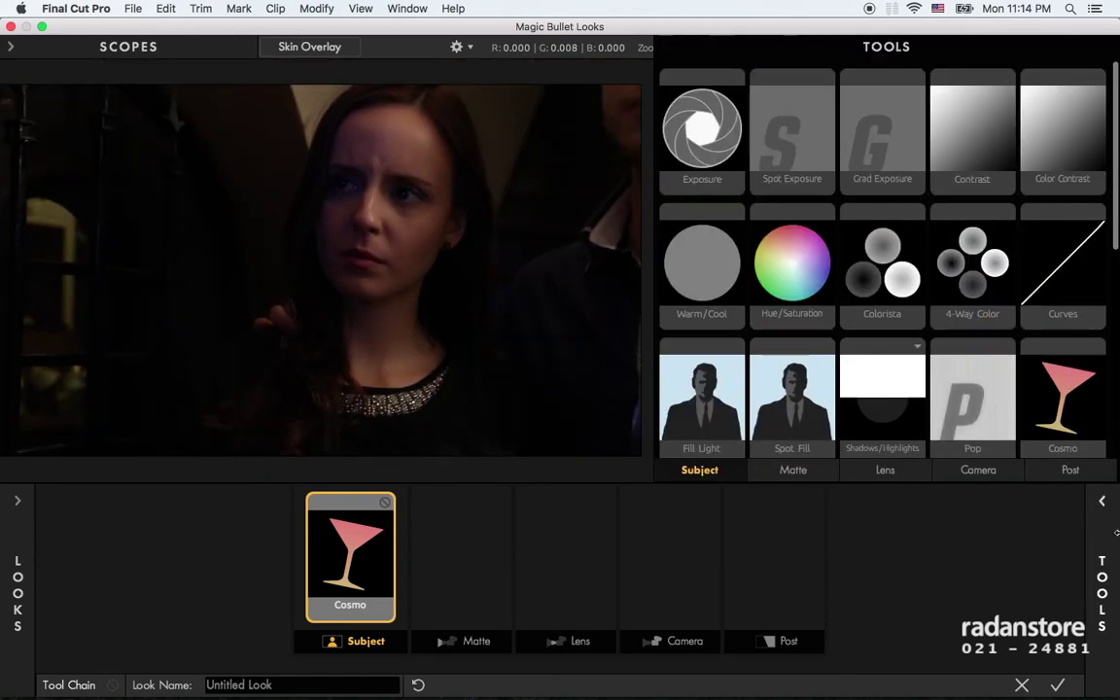
scroll(1052, 392, "down", 1)
scroll(1052, 391, "down", 2)
scroll(1052, 392, "down", 1)
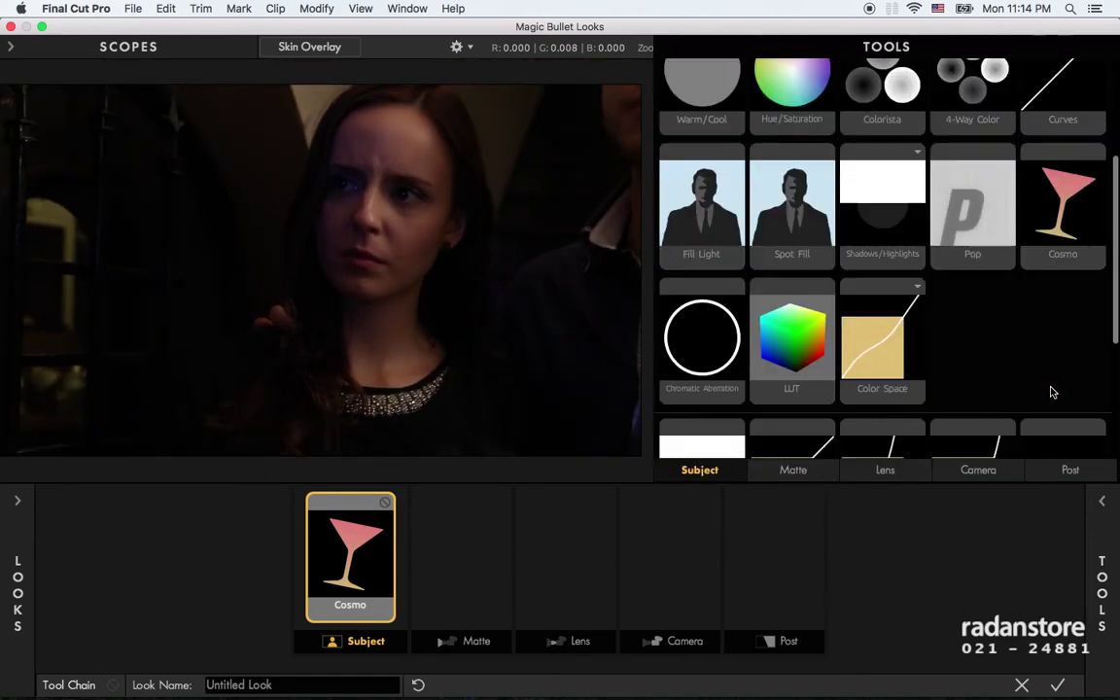
scroll(1052, 392, "up", 2)
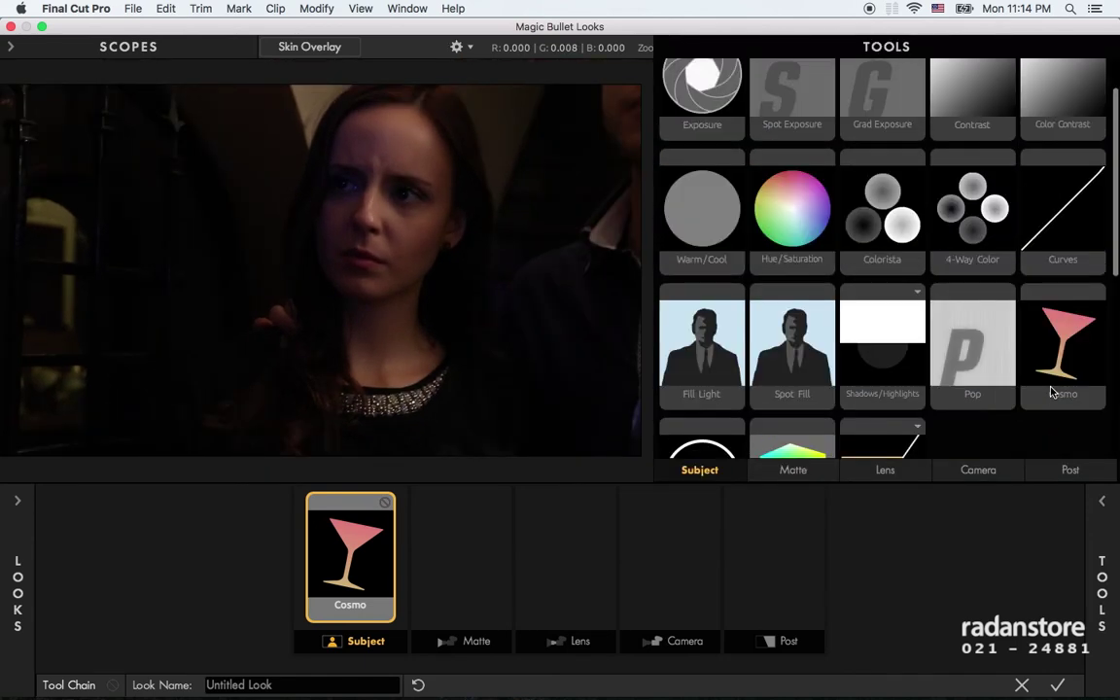
scroll(1052, 392, "up", 2)
scroll(1052, 392, "down", 1)
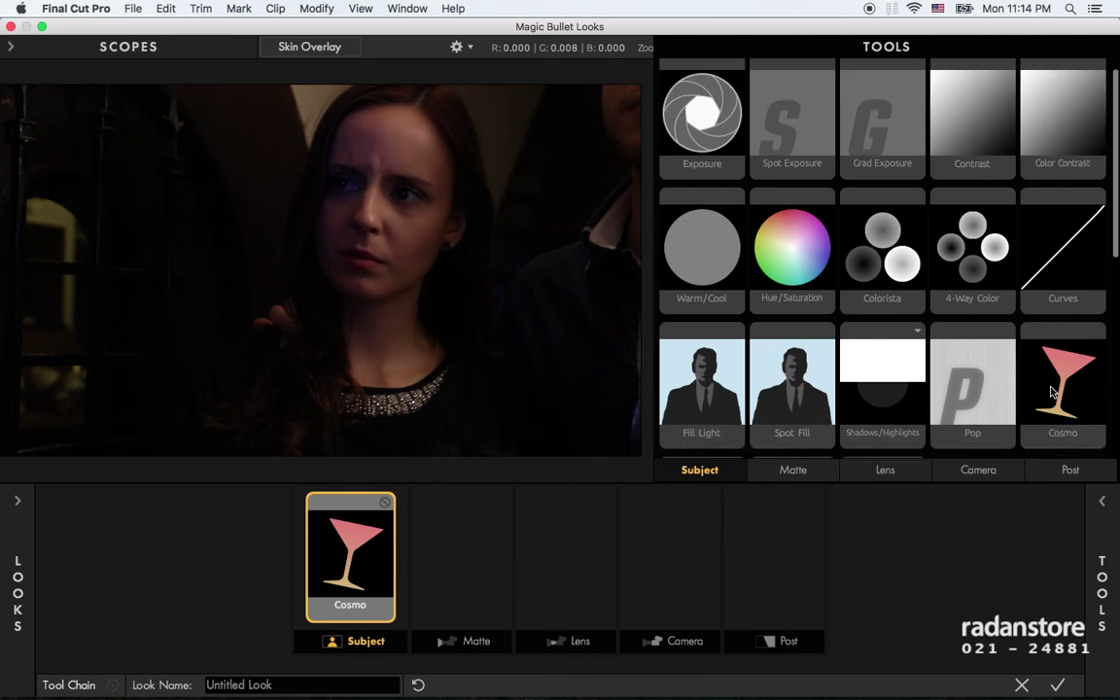
scroll(1050, 390, "down", 4)
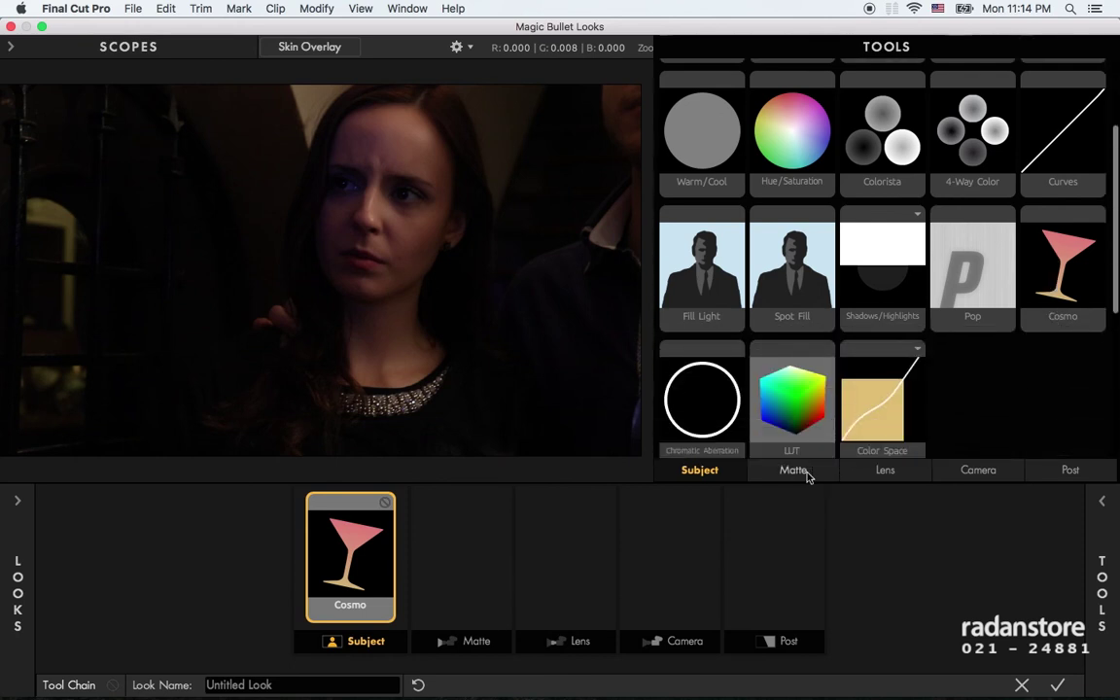